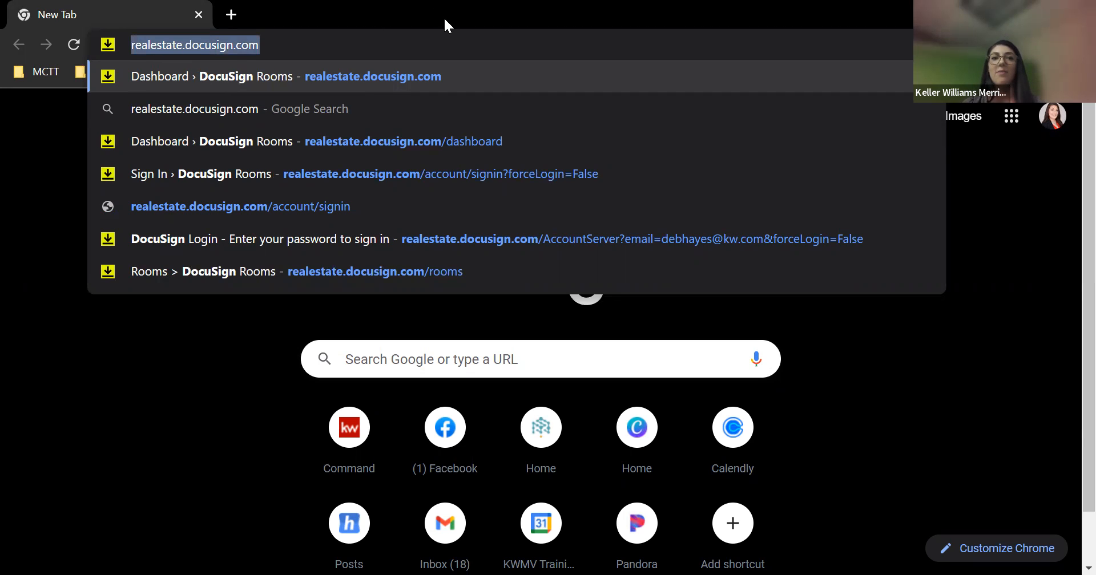
Load realestate.docusign.com in Chrome to reach the DocuSign Rooms sign-in page
{"action": "key", "text": "Return"}
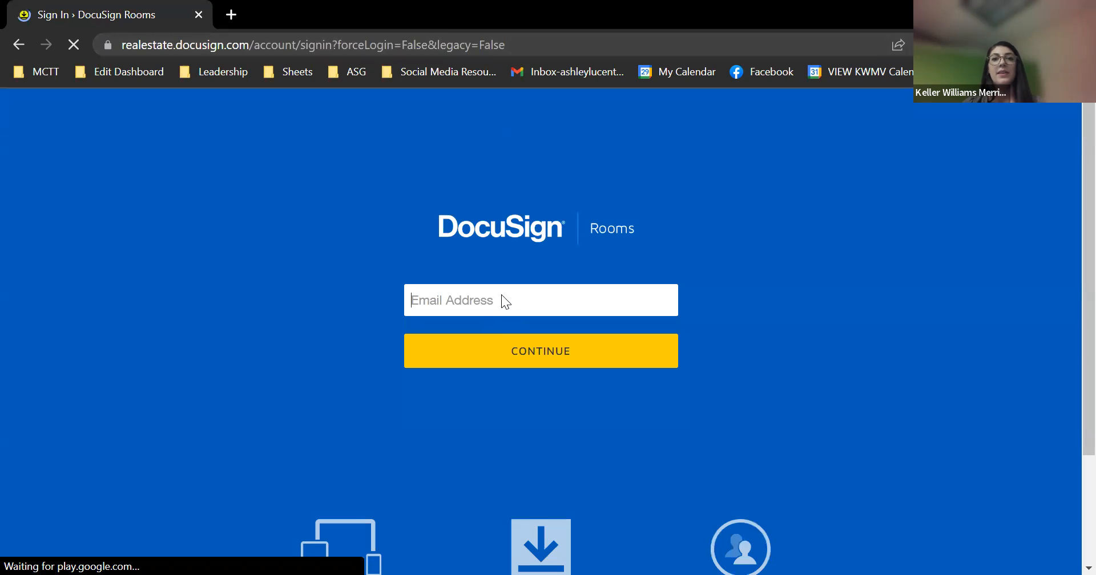
Replace the autofilled email with the other saved account's address and sign in to the Dashboard
{"action": "left_click", "coordinate": [507, 292]}
{"action": "left_click_drag", "start_coordinate": [543, 301], "coordinate": [107, 235]}
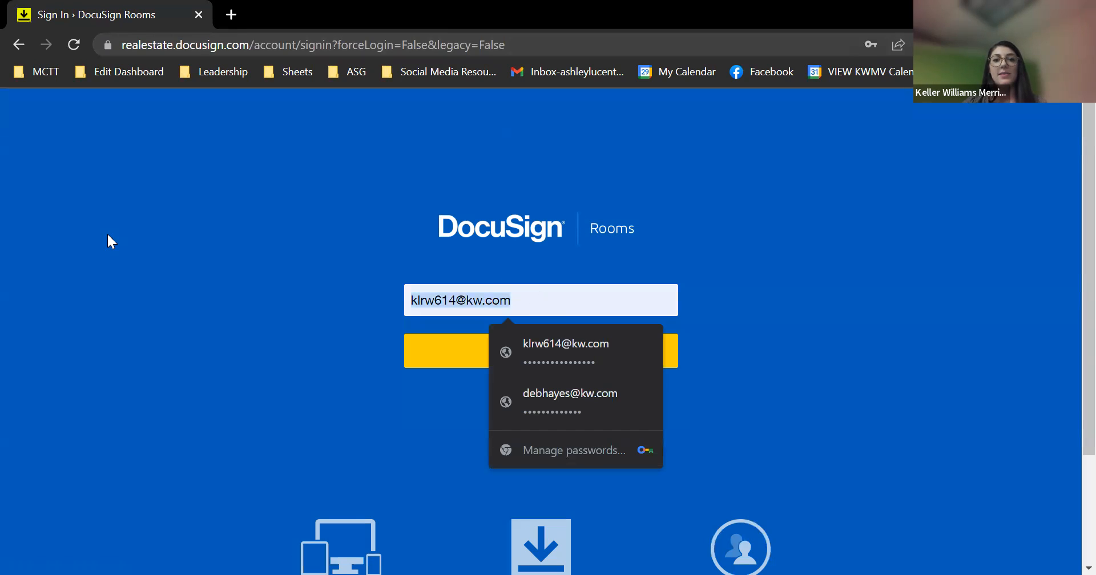
{"action": "type", "text": "debhayes"}
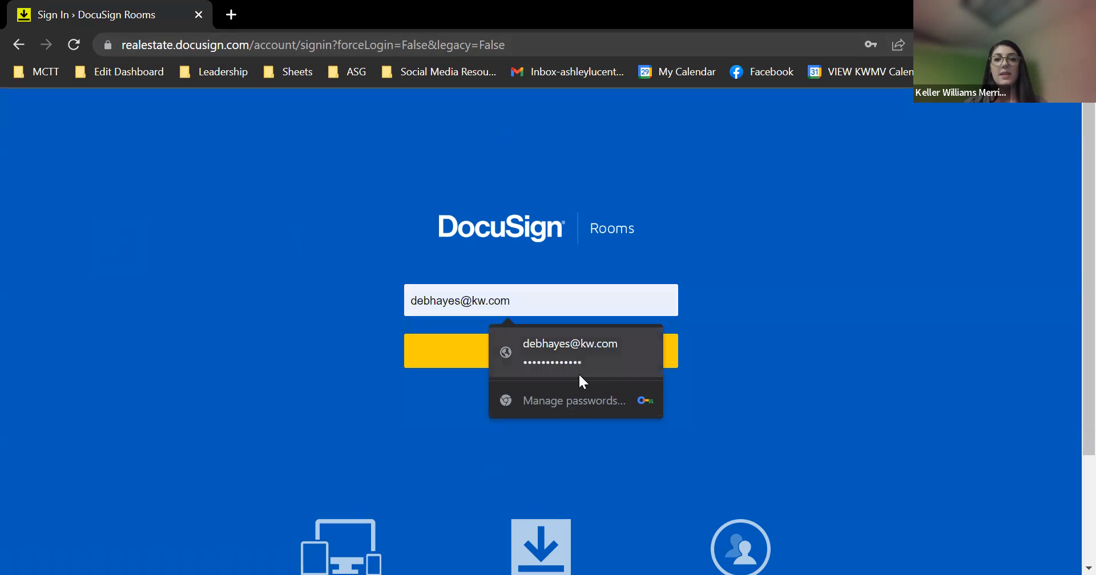
{"action": "left_click", "coordinate": [577, 370]}
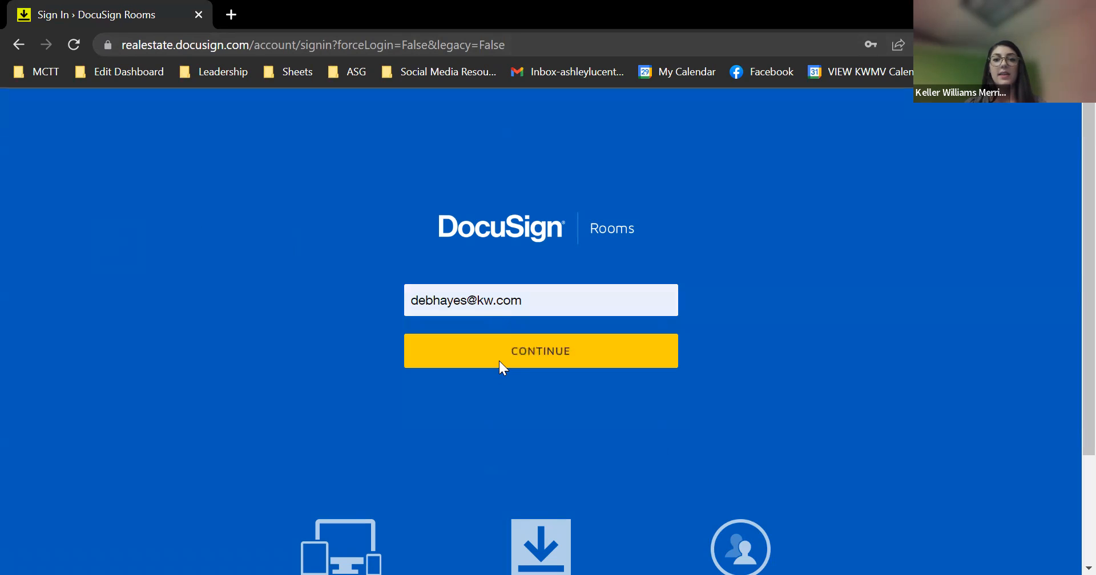
{"action": "left_click", "coordinate": [517, 366]}
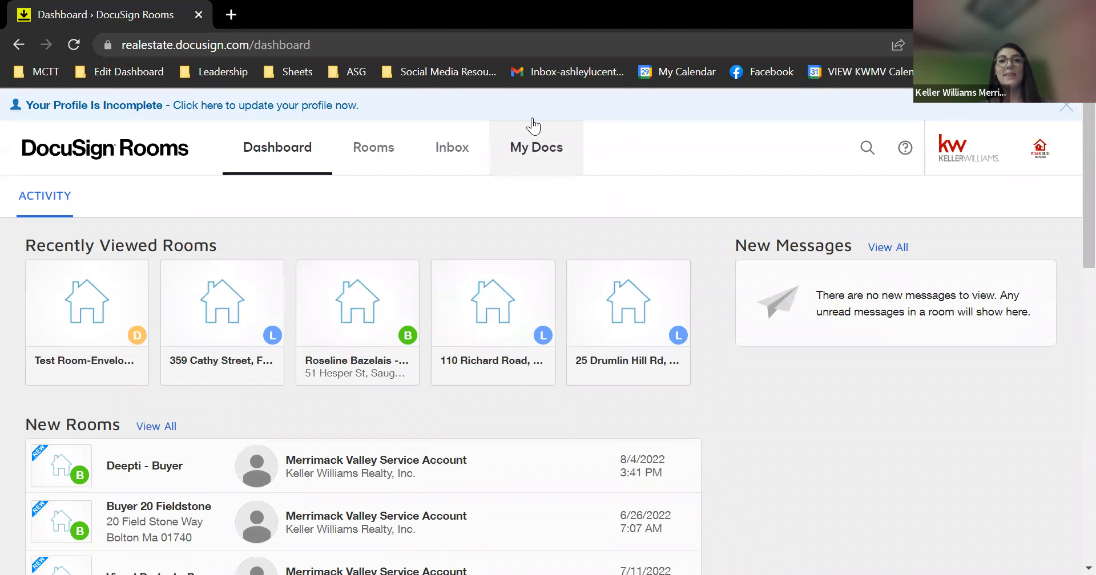
Go to My Docs and show its Form Templates list, e.g. Agency Disclosure and Contract to Purchase
{"action": "left_click", "coordinate": [559, 148]}
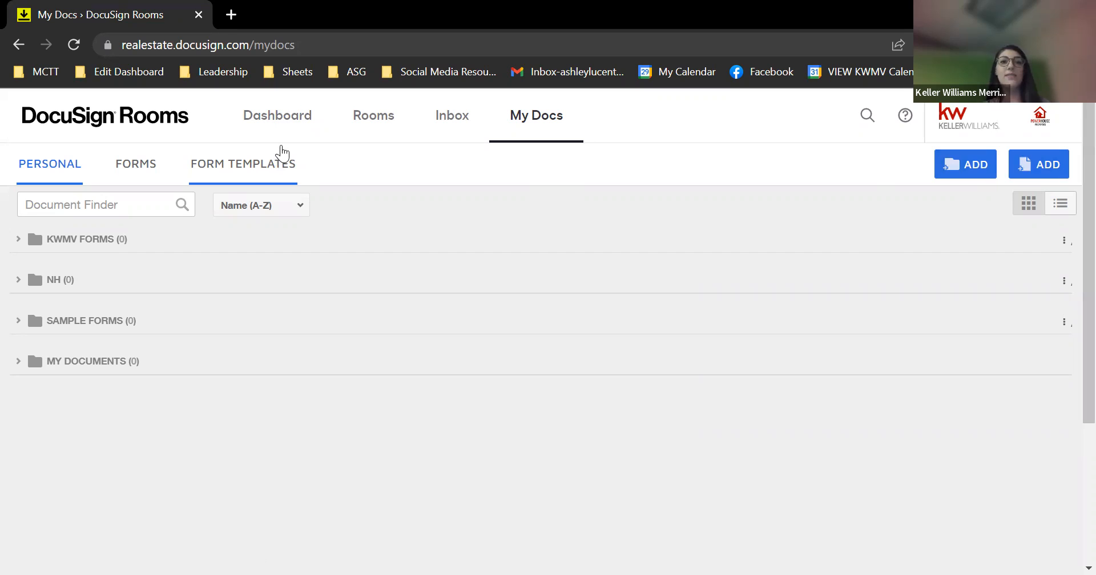
{"action": "left_click", "coordinate": [253, 167]}
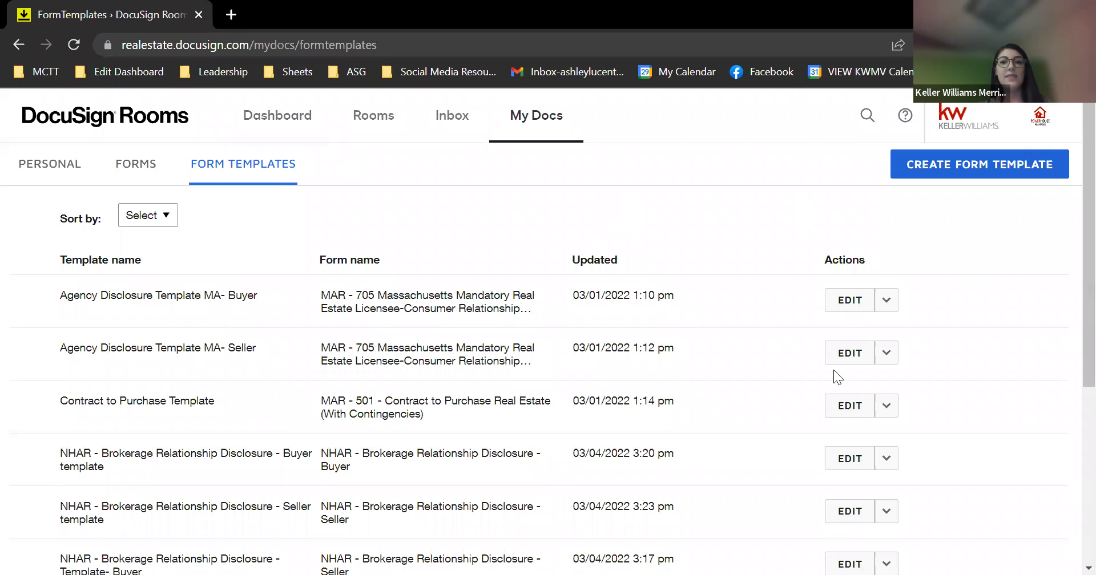
{"action": "scroll", "coordinate": [908, 313], "scroll_direction": "down", "scroll_amount": 4}
{"action": "scroll", "coordinate": [908, 313], "scroll_direction": "up", "scroll_amount": 4}
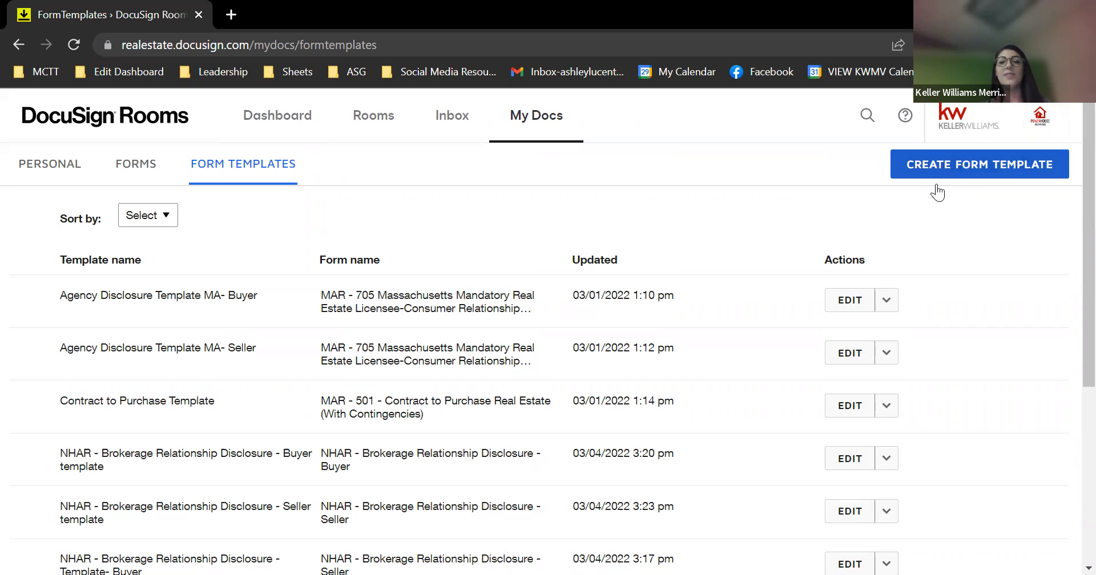
Create a form template using MAR - 705 from the KWMV Buyer Forms- MA form group
{"action": "left_click", "coordinate": [1000, 166]}
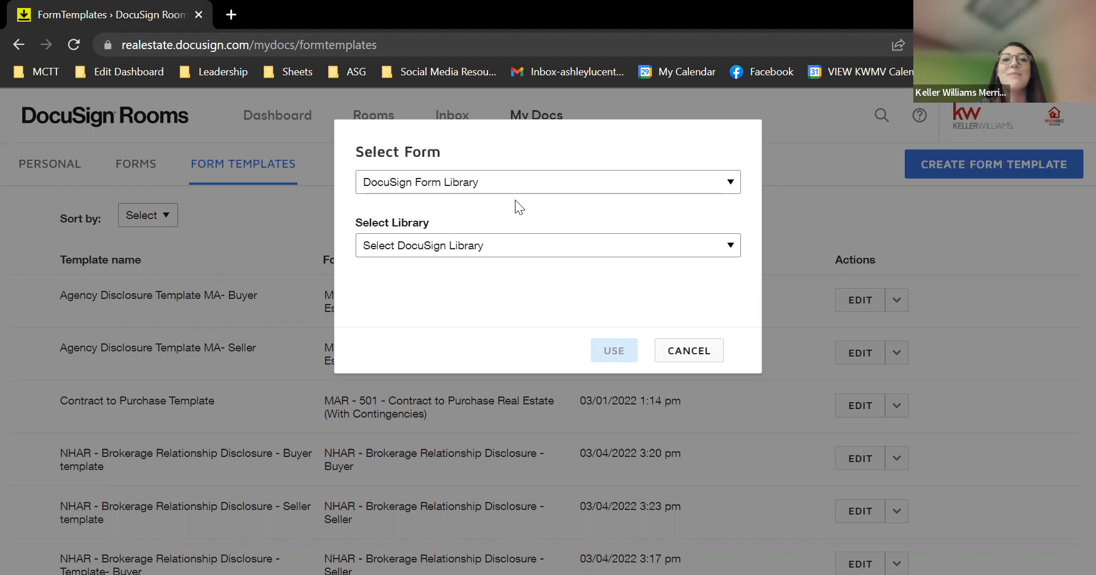
{"action": "left_click", "coordinate": [504, 184]}
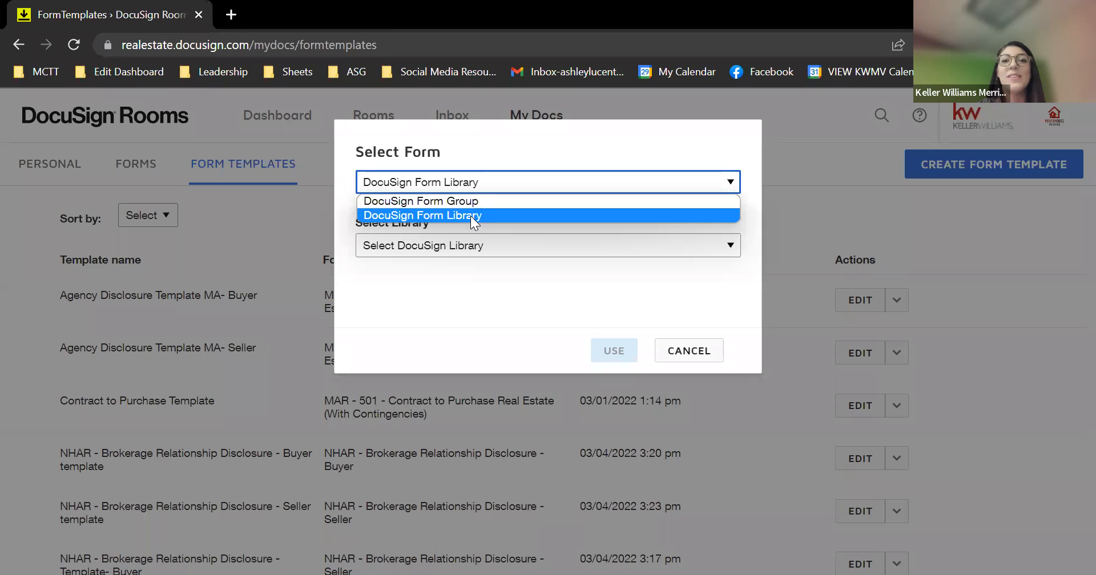
{"action": "left_click", "coordinate": [470, 216]}
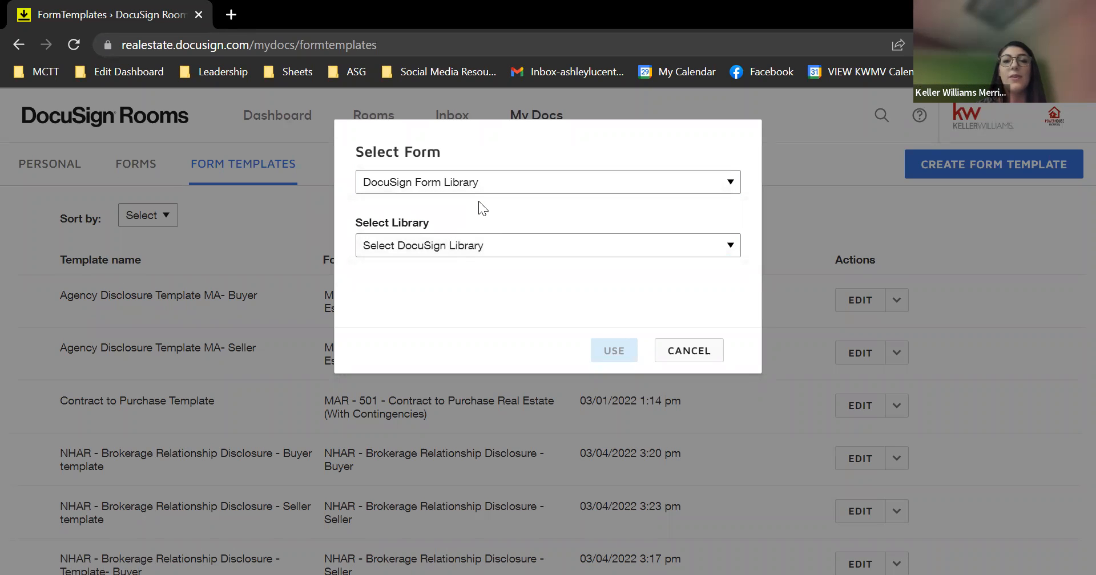
{"action": "left_click", "coordinate": [462, 176]}
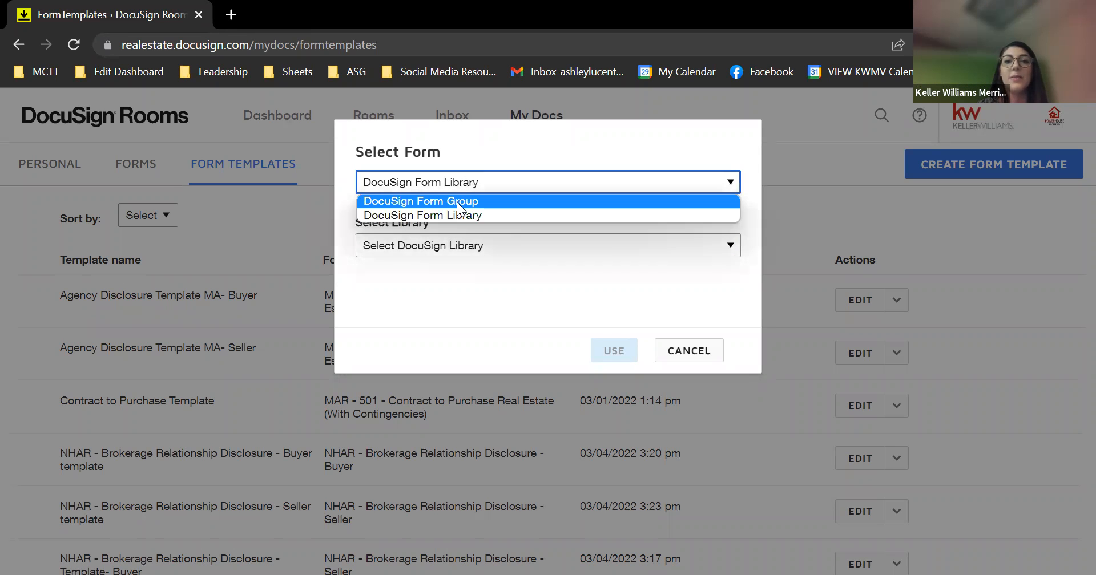
{"action": "left_click", "coordinate": [456, 202]}
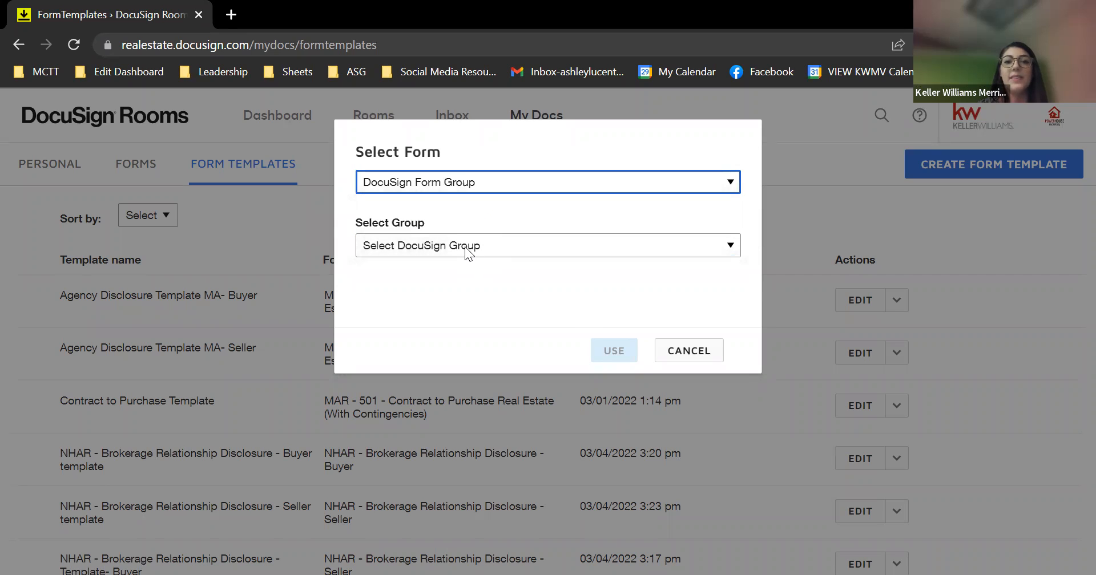
{"action": "left_click", "coordinate": [465, 247]}
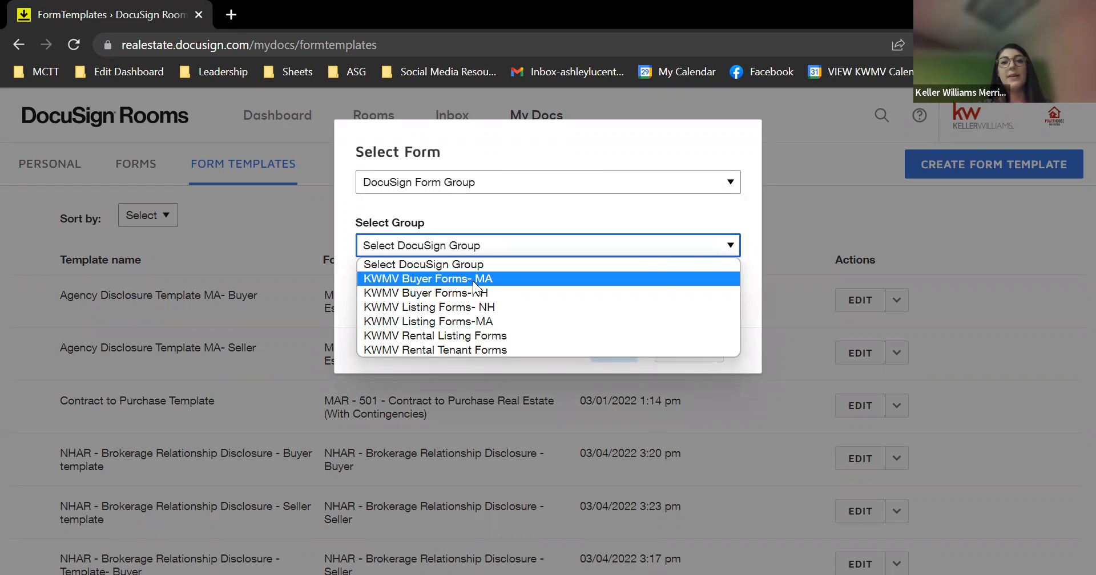
{"action": "left_click", "coordinate": [472, 279]}
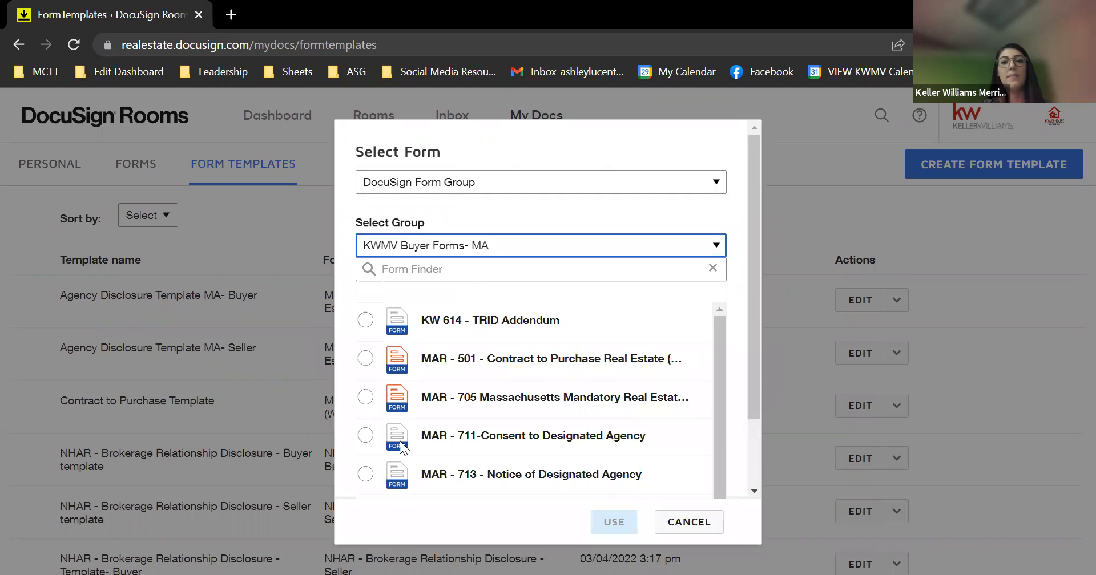
{"action": "left_click", "coordinate": [363, 399]}
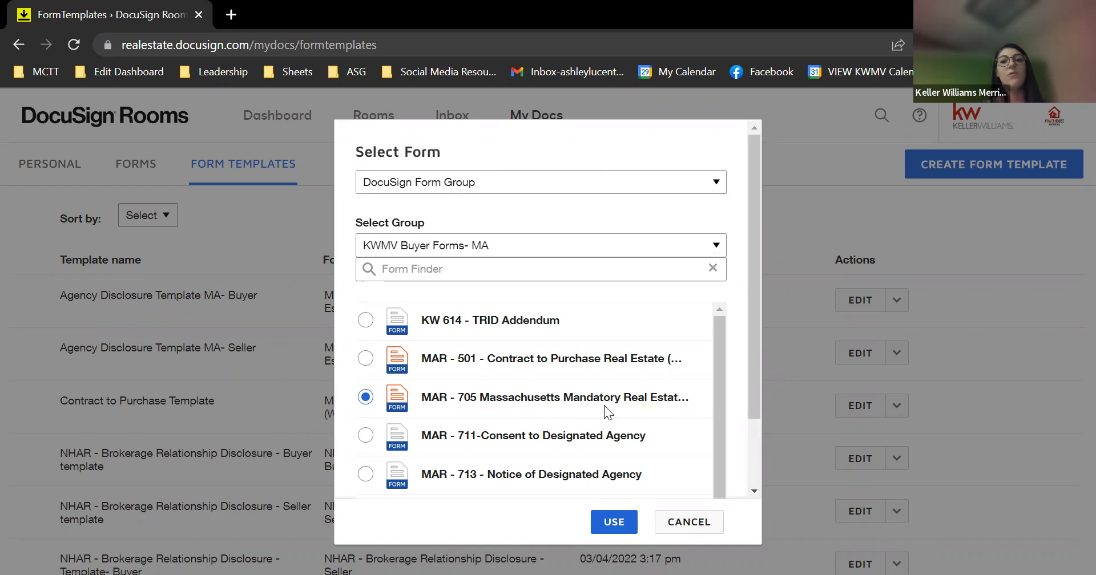
{"action": "left_click", "coordinate": [615, 522]}
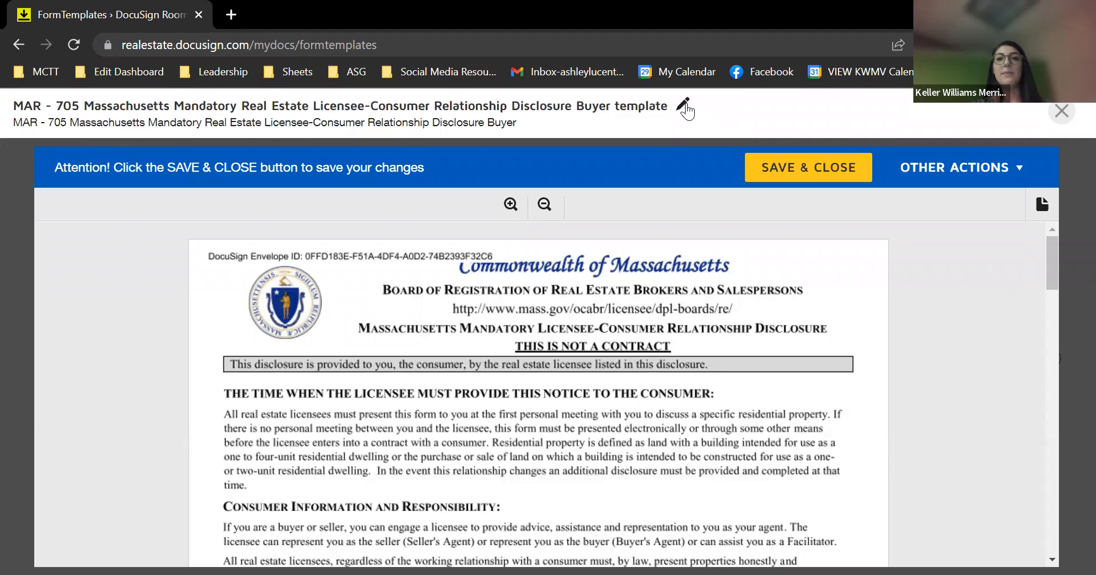
Replace the template's default title with 'Agency Disclosure- Buyers' and confirm it
{"action": "left_click", "coordinate": [685, 106]}
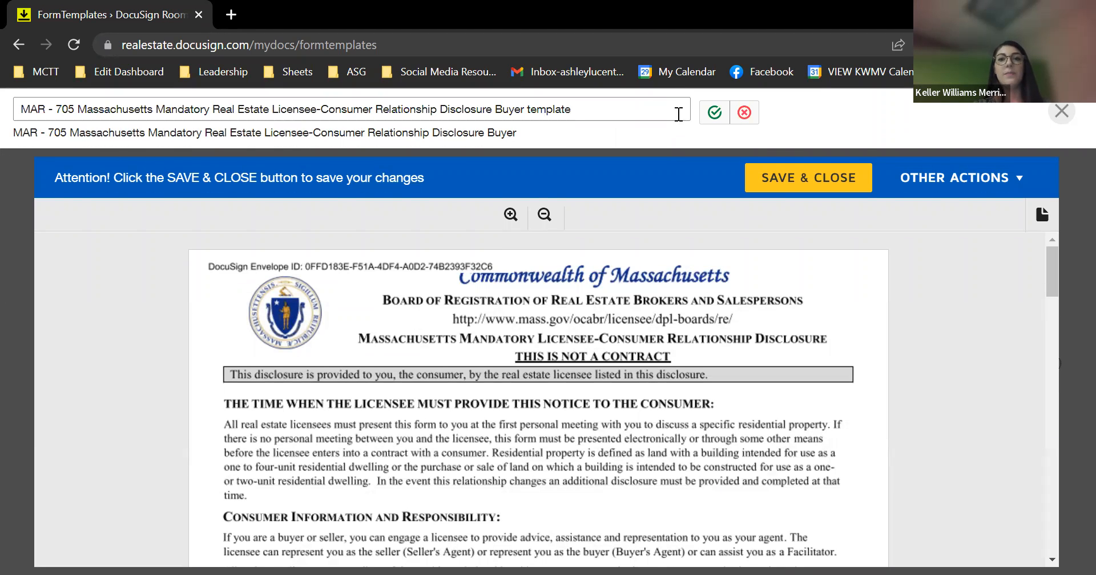
{"action": "right_click", "coordinate": [741, 118]}
{"action": "left_click", "coordinate": [742, 114]}
{"action": "left_click", "coordinate": [744, 112]}
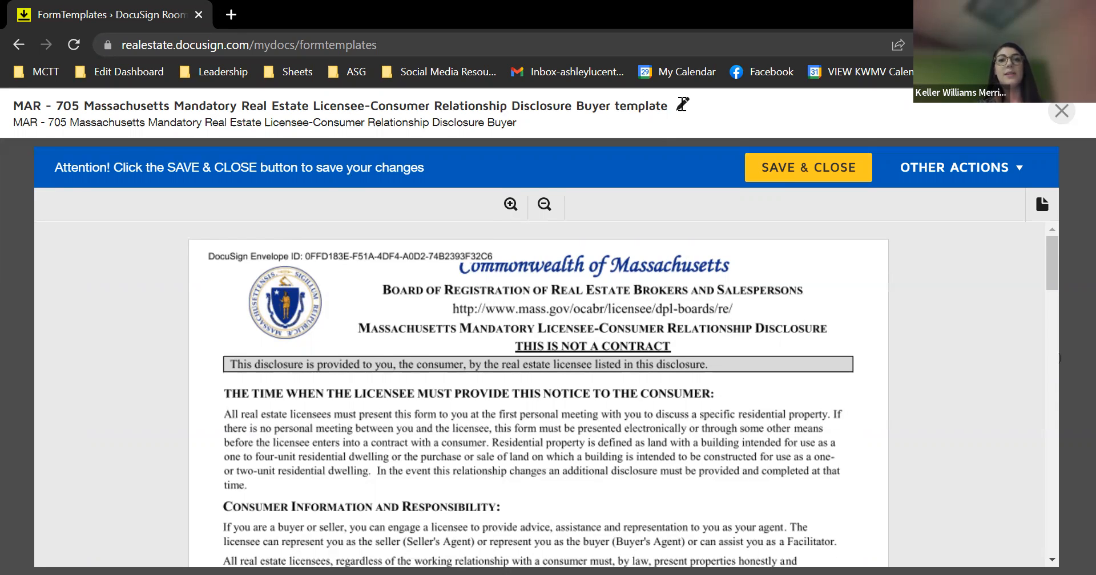
{"action": "left_click", "coordinate": [682, 106]}
{"action": "left_click", "coordinate": [604, 115]}
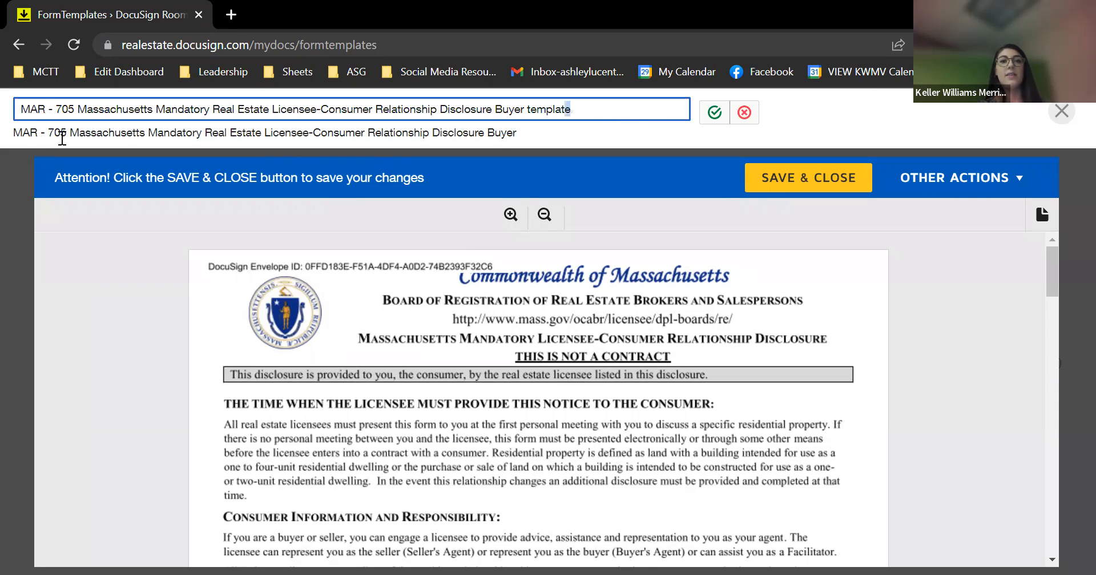
{"action": "key", "text": "ctrl+a"}
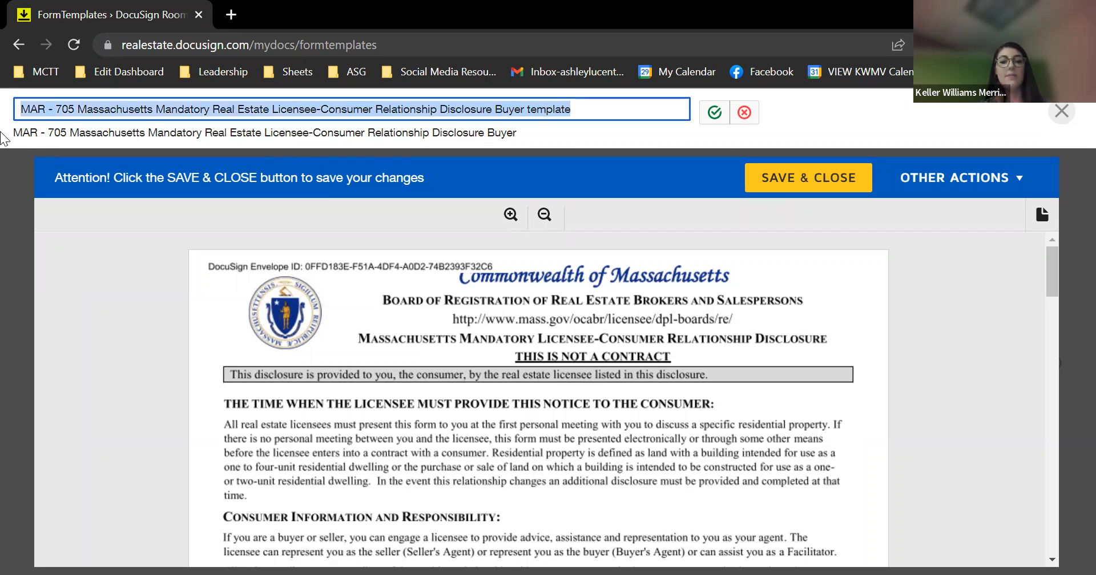
{"action": "key", "text": "End"}
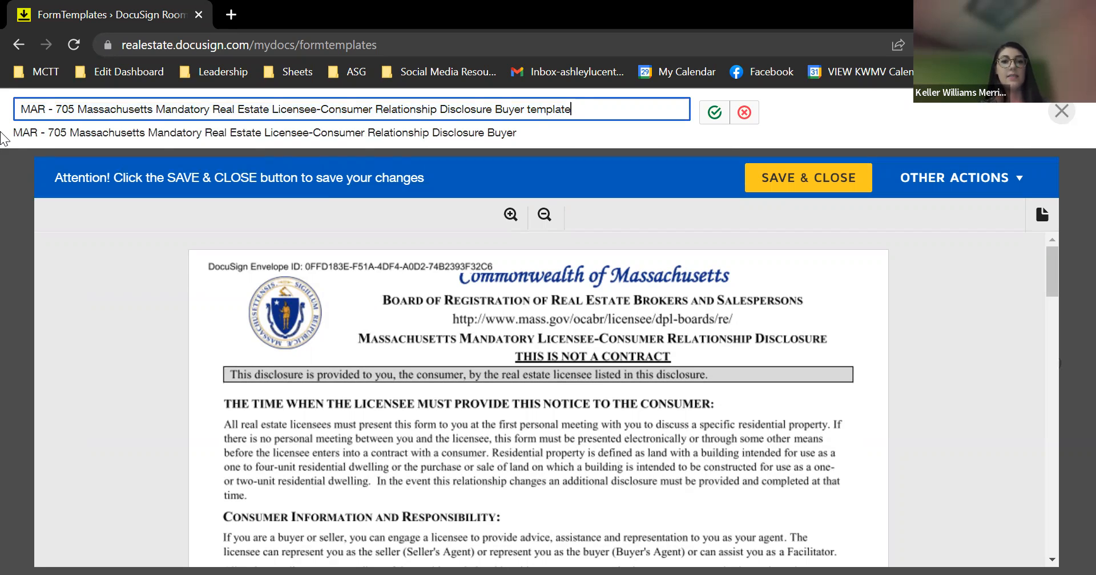
{"action": "key", "text": "ctrl+a"}
{"action": "type", "text": "Agency Dsi"}
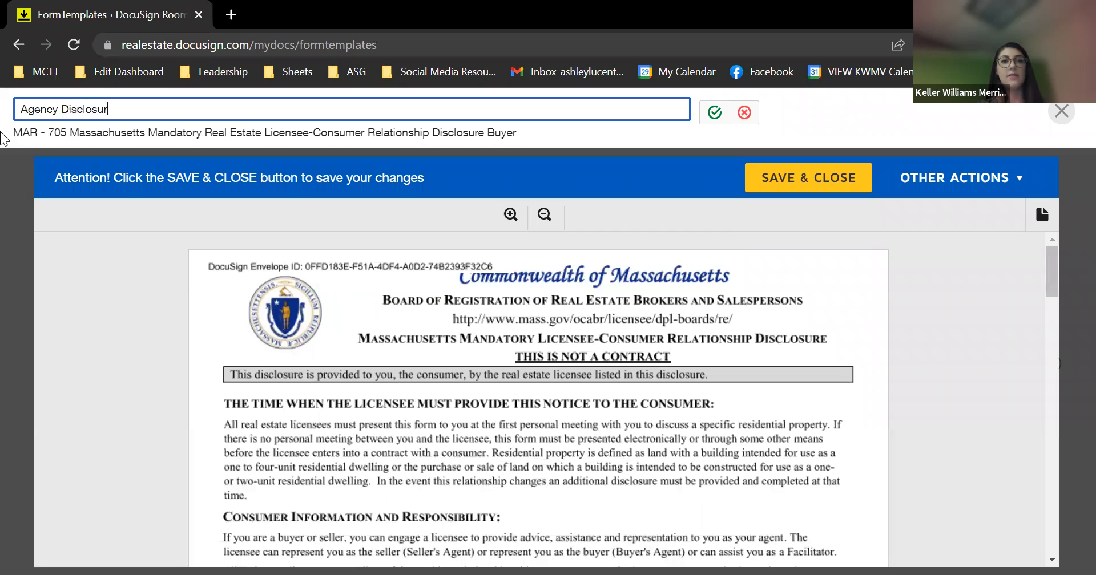
{"action": "type", "text": "yers"}
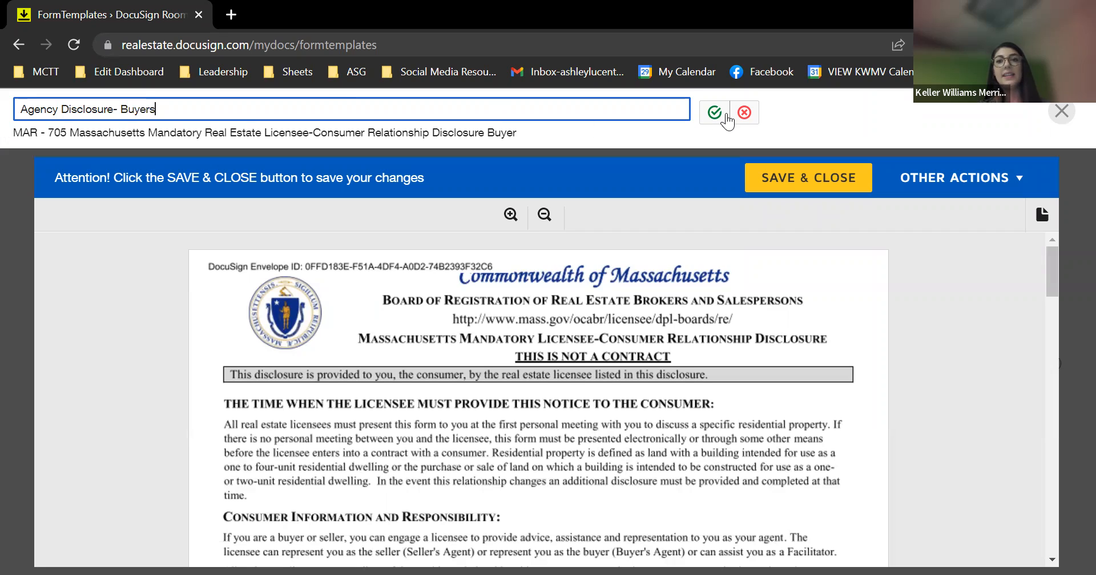
{"action": "left_click", "coordinate": [716, 114]}
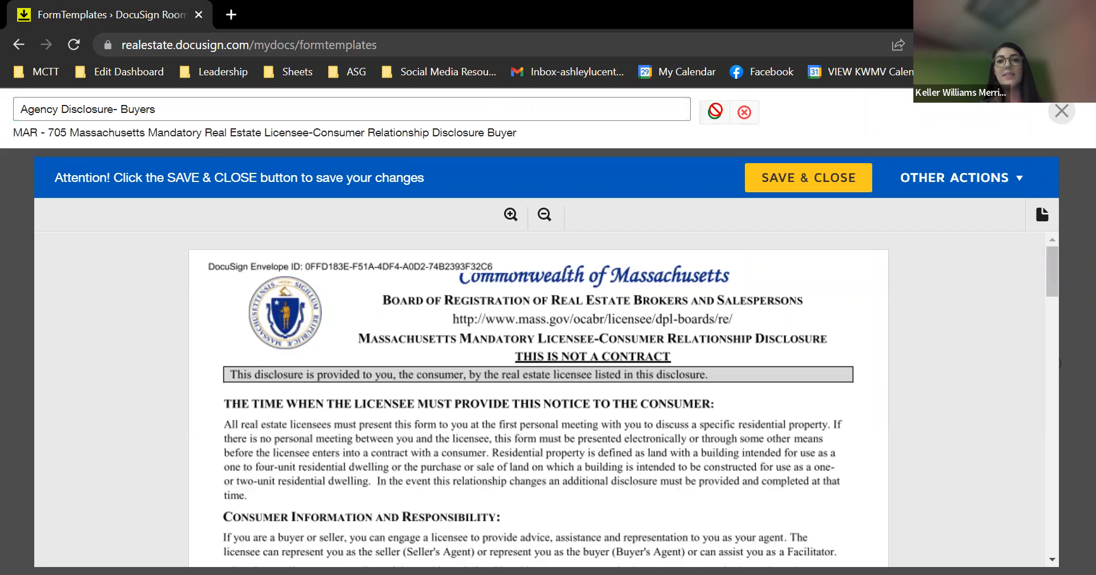
Preset the form to Buyer's agent with Designated Agency applying to the buyer
{"action": "scroll", "coordinate": [632, 317], "scroll_direction": "down", "scroll_amount": 8}
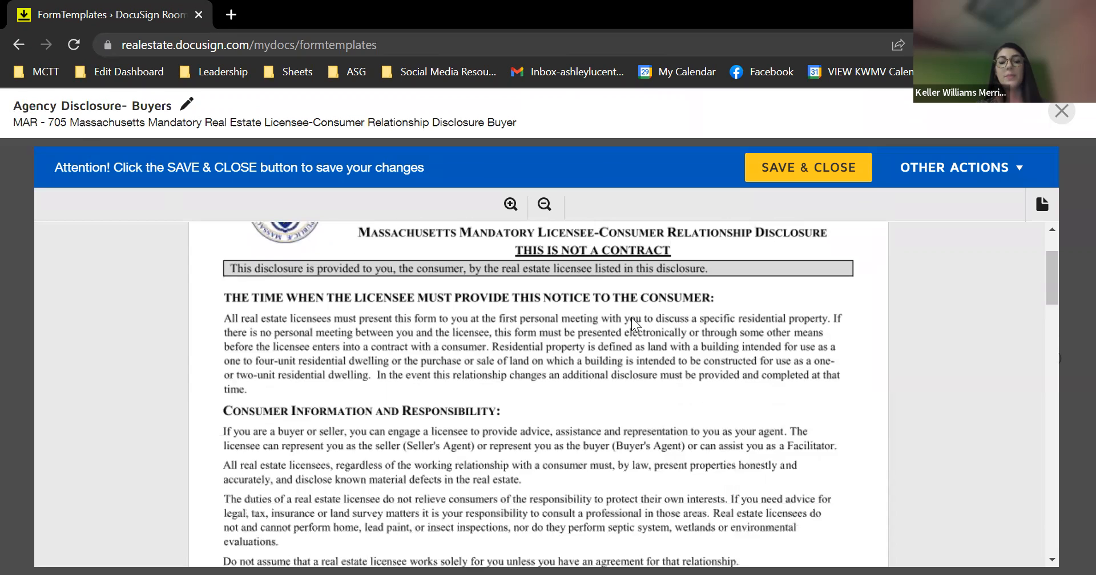
{"action": "scroll", "coordinate": [632, 318], "scroll_direction": "down", "scroll_amount": 1}
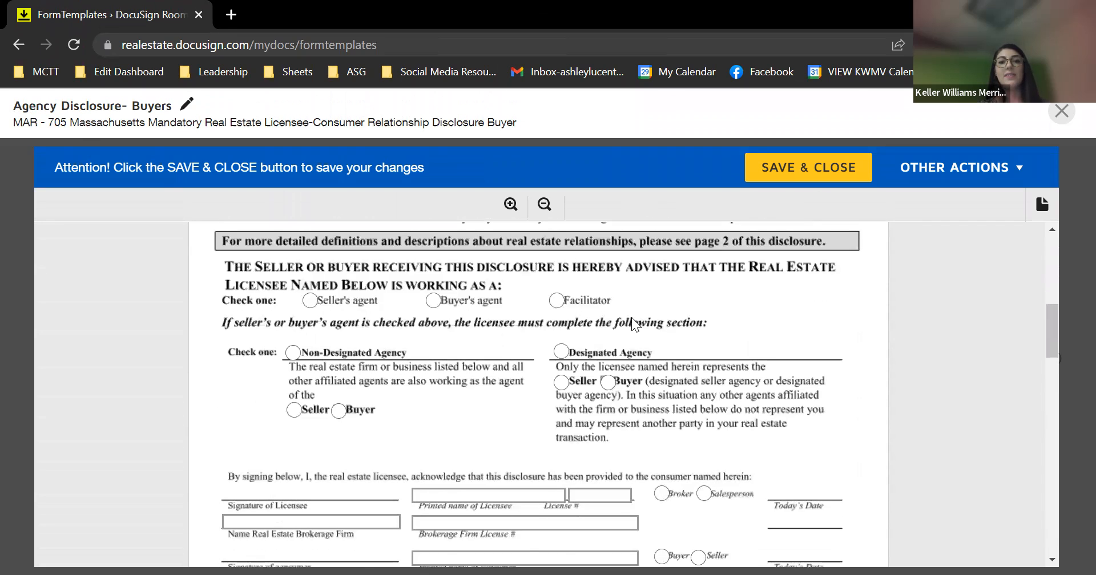
{"action": "left_click", "coordinate": [440, 303]}
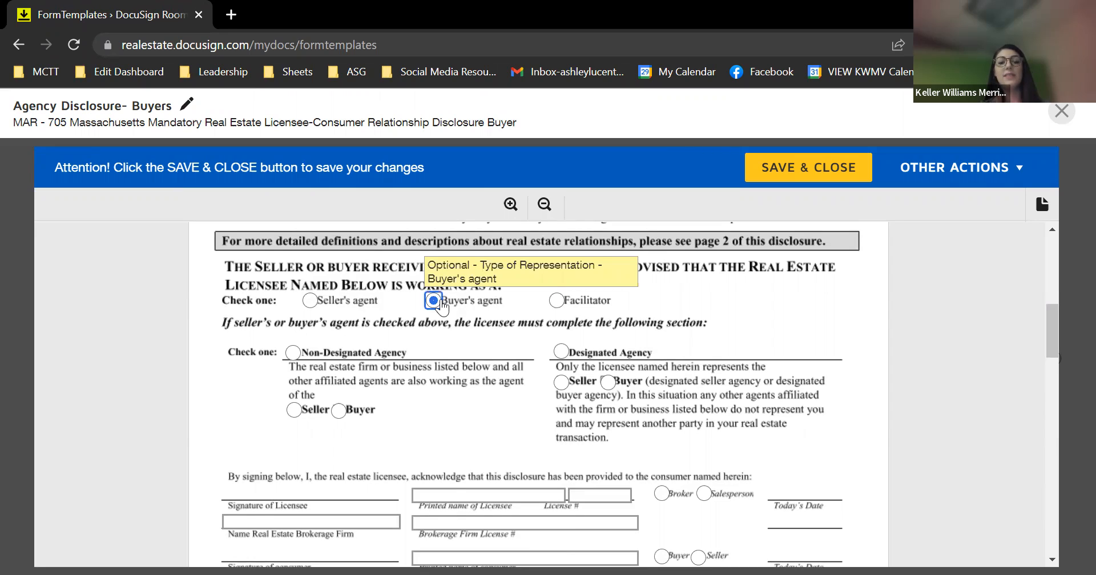
{"action": "left_click", "coordinate": [558, 353]}
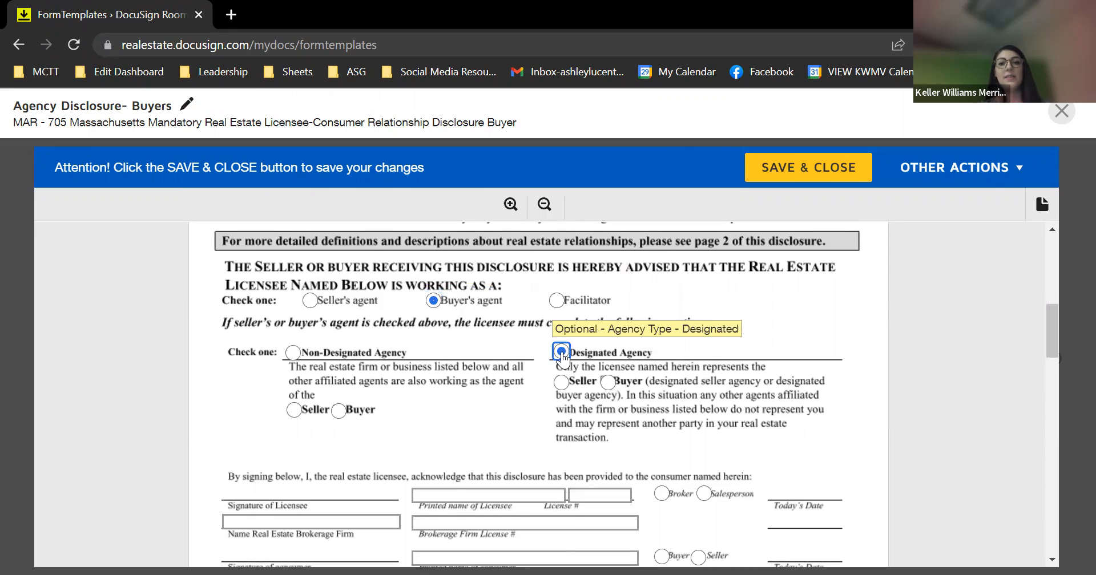
{"action": "left_click", "coordinate": [609, 384]}
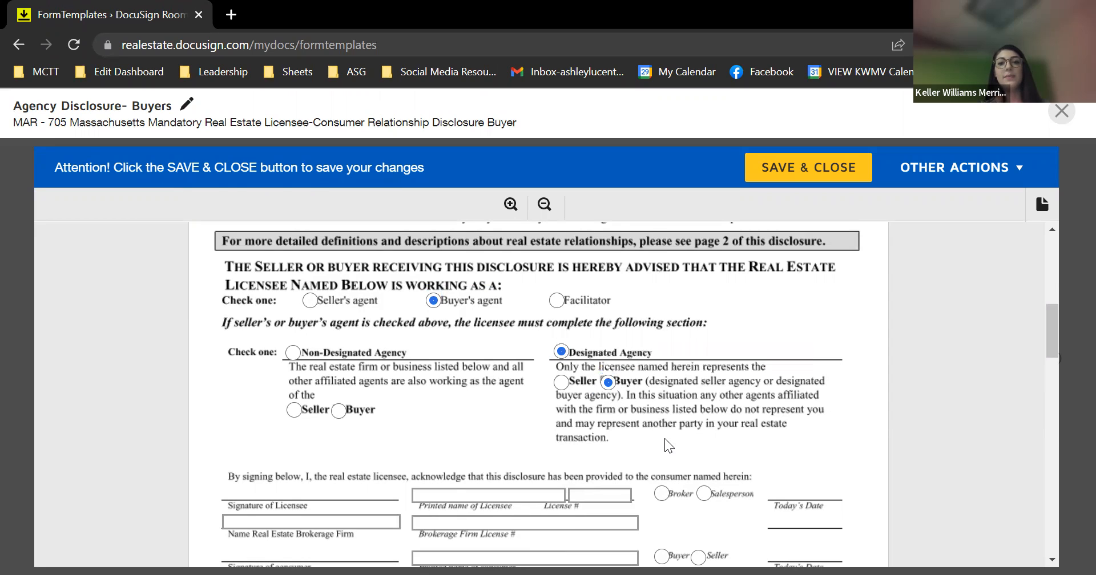
Fill in licensee name and license, Salesperson role, firm name and license, and both consumers as Buyer
{"action": "scroll", "coordinate": [537, 450], "scroll_direction": "down", "scroll_amount": 1}
{"action": "left_click", "coordinate": [497, 432]}
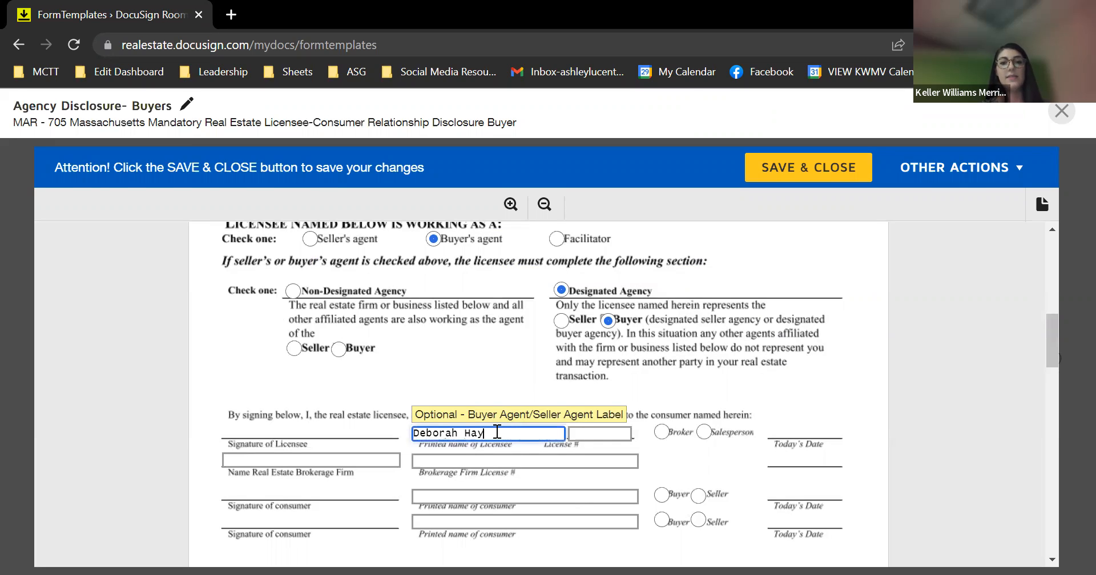
{"action": "left_click", "coordinate": [573, 432]}
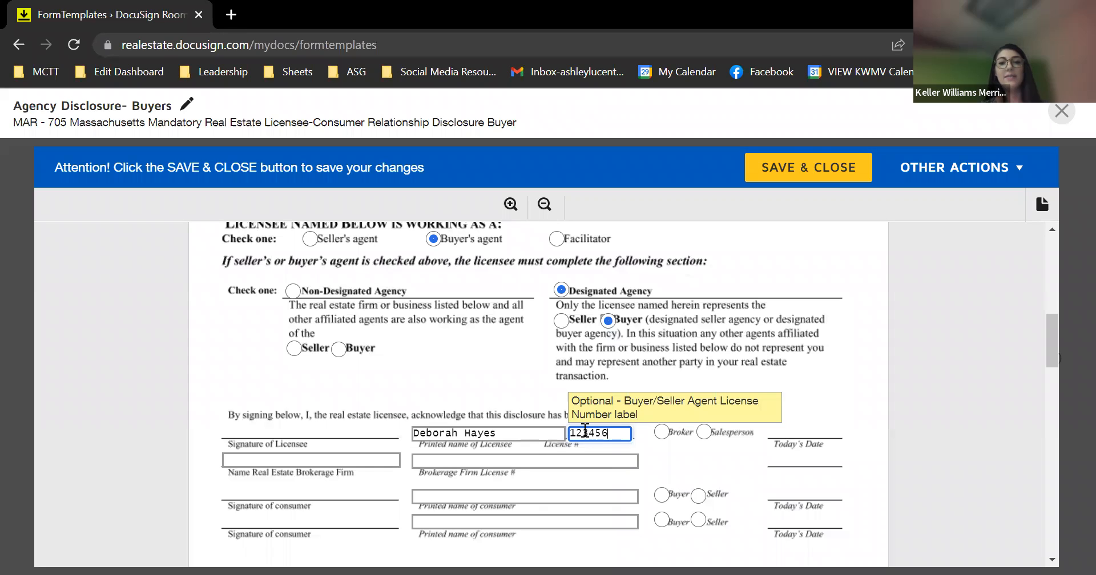
{"action": "left_click", "coordinate": [706, 434]}
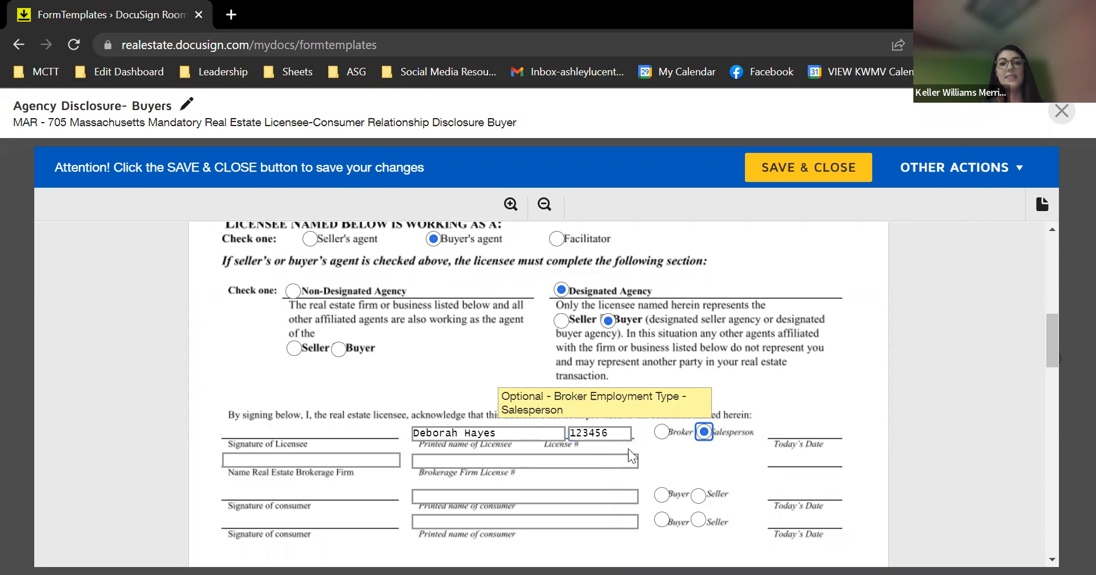
{"action": "left_click", "coordinate": [302, 459]}
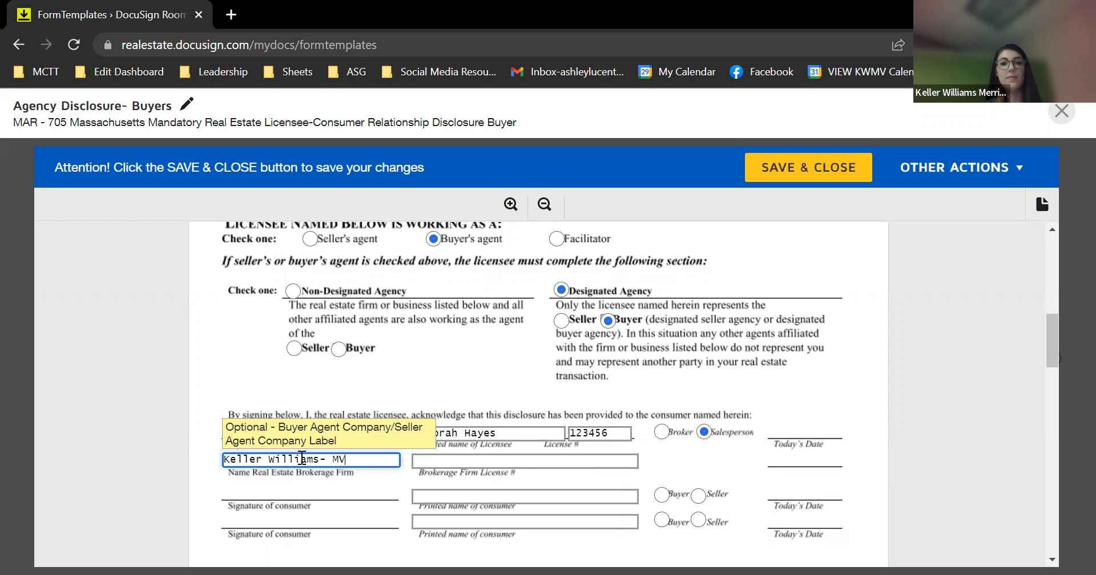
{"action": "left_click", "coordinate": [429, 460]}
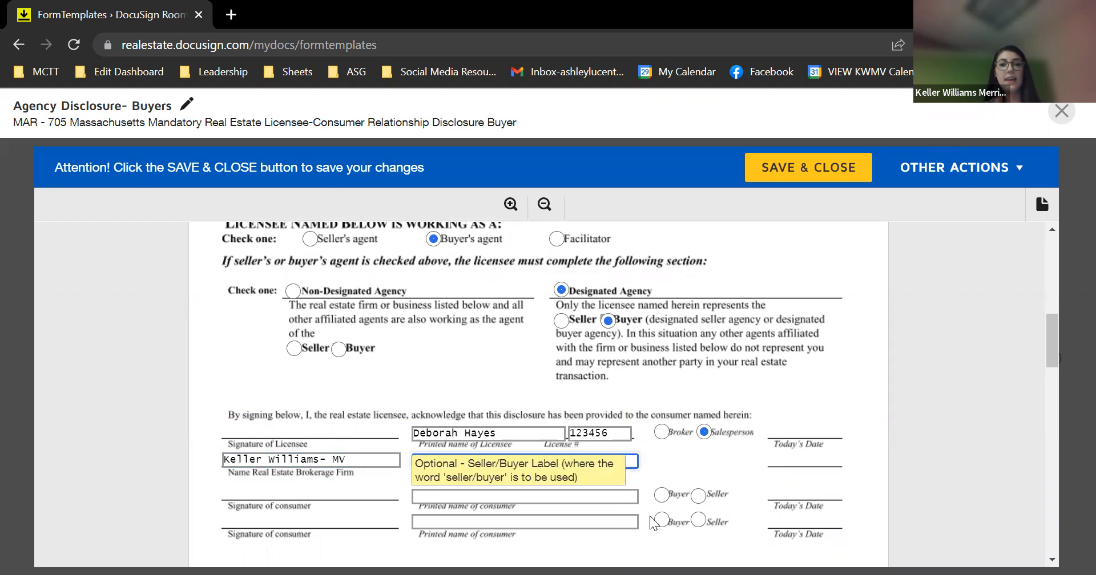
{"action": "left_click", "coordinate": [645, 473]}
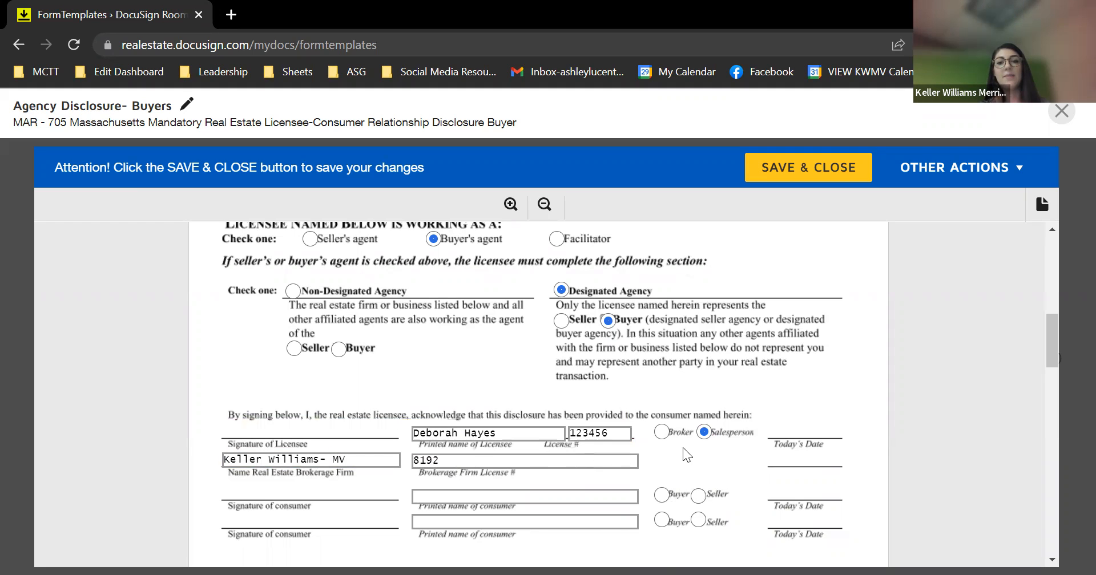
{"action": "left_click", "coordinate": [661, 496]}
{"action": "left_click", "coordinate": [661, 520]}
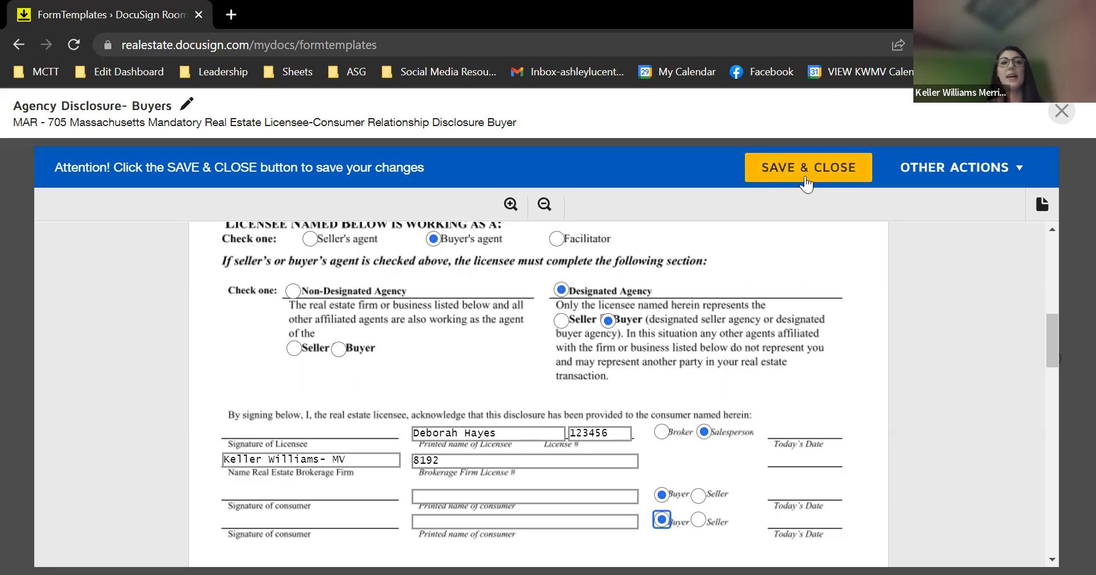
Append ' (class 9/1/22)' to the template title and confirm it
{"action": "left_click", "coordinate": [186, 104]}
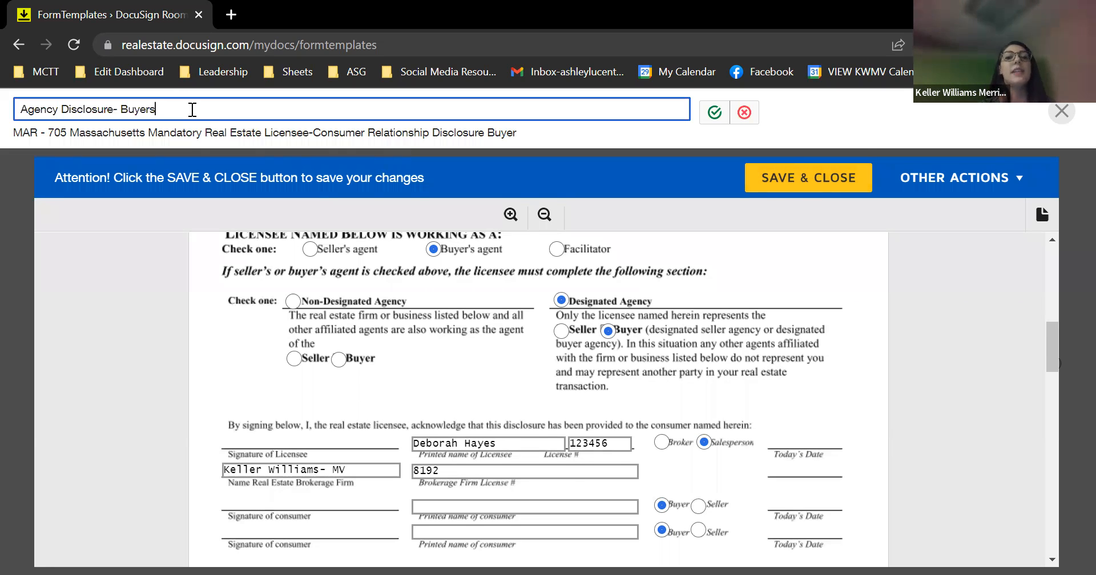
{"action": "type", "text": "class 9/1/22)"}
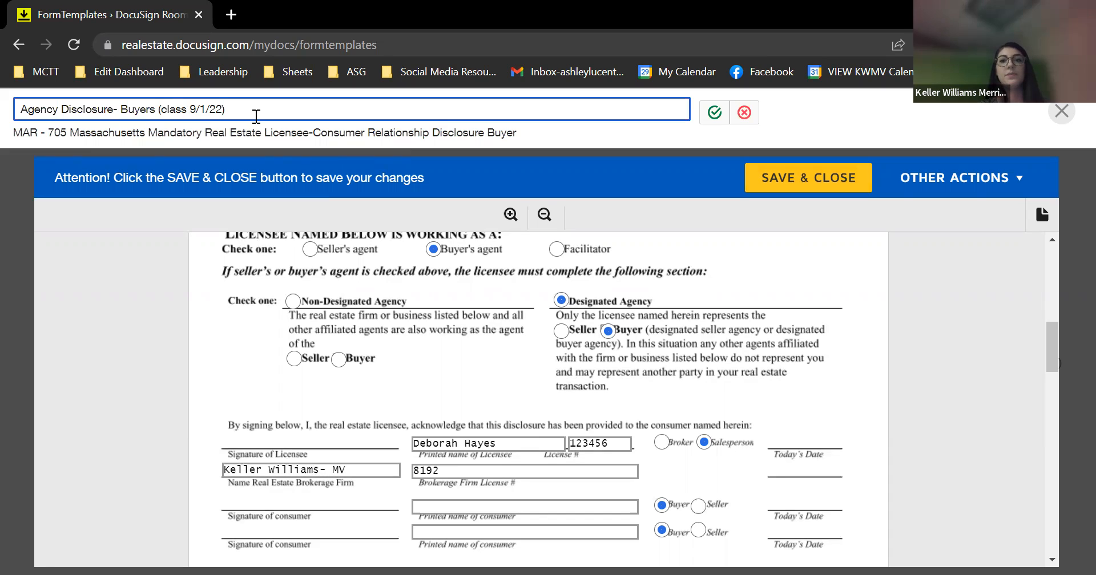
{"action": "left_click", "coordinate": [714, 112]}
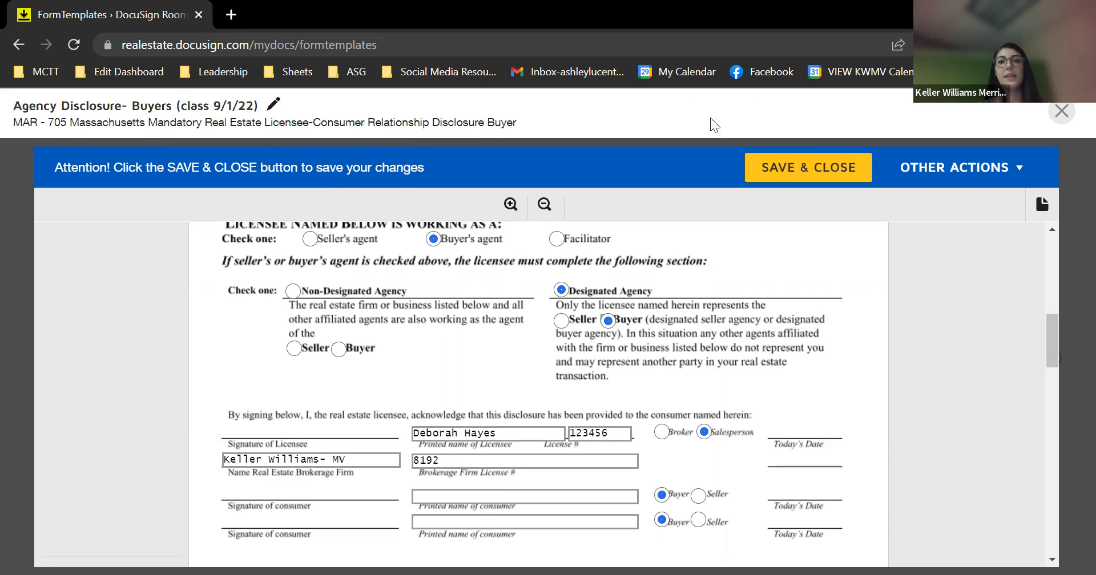
Save and close the template so it appears in the Form Templates list
{"action": "left_click", "coordinate": [801, 171]}
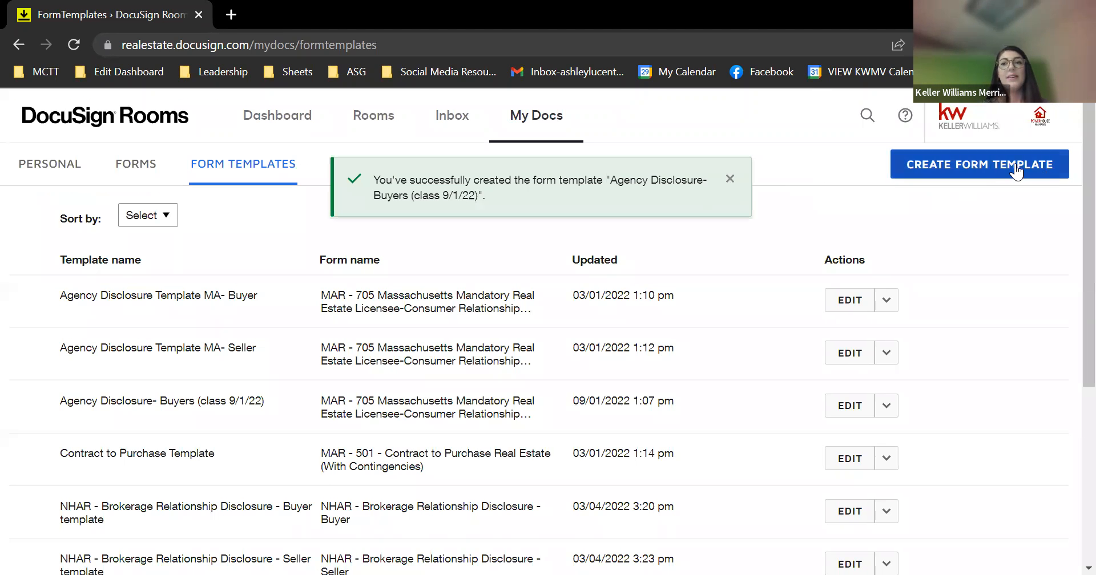
{"action": "right_click", "coordinate": [1015, 165]}
{"action": "left_click", "coordinate": [1048, 165]}
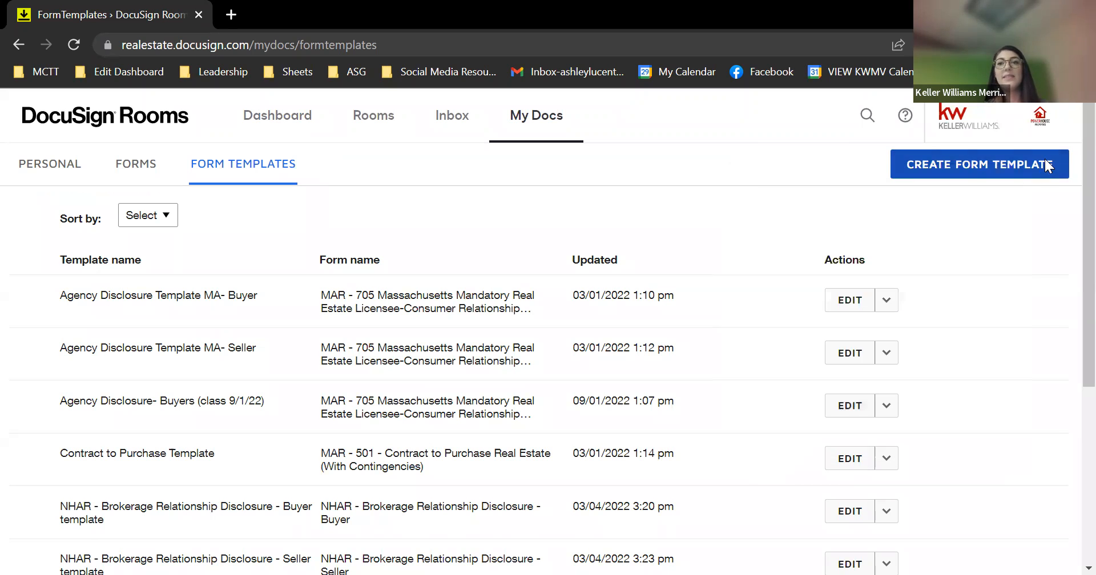
{"action": "right_click", "coordinate": [1048, 166]}
Build a template from MAR - 501 Contract to Purchase Real Estate (With Contingencies) in KWMV Buyer Forms- MA
{"action": "left_click", "coordinate": [1044, 160]}
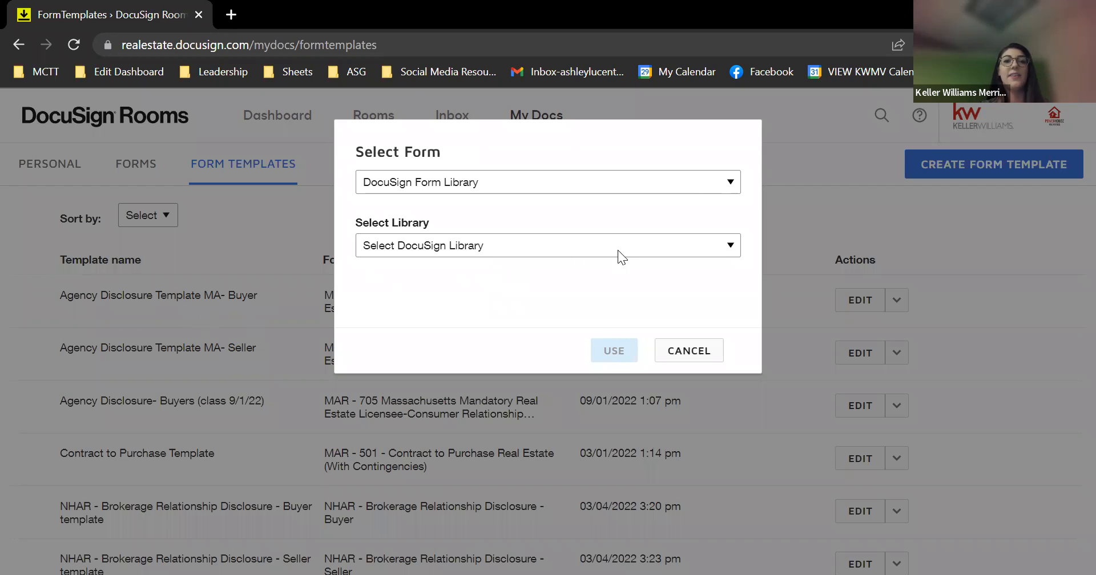
{"action": "left_click", "coordinate": [530, 185]}
{"action": "left_click", "coordinate": [502, 203]}
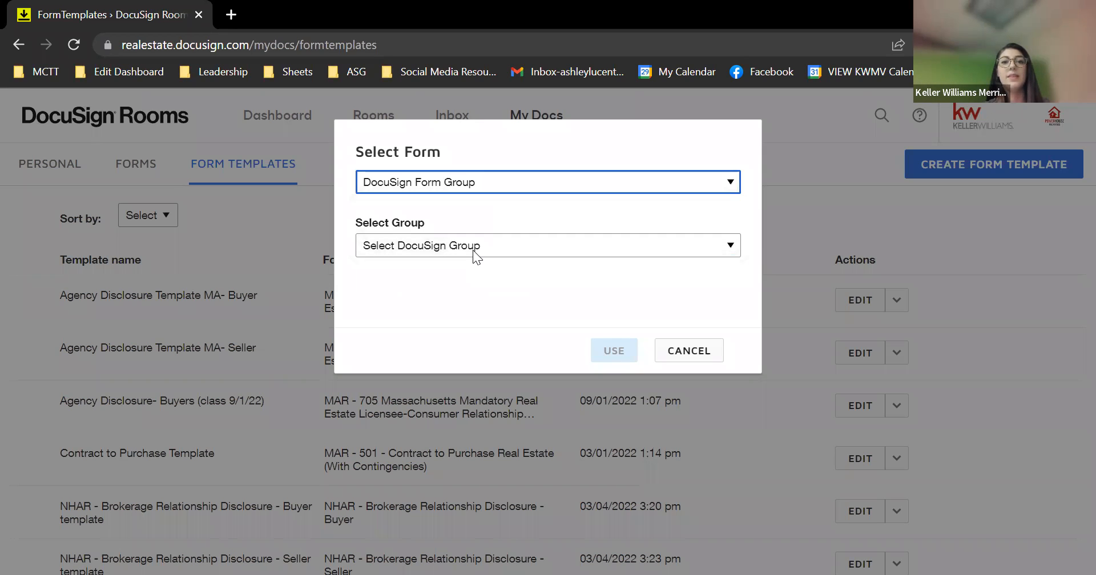
{"action": "left_click", "coordinate": [472, 250]}
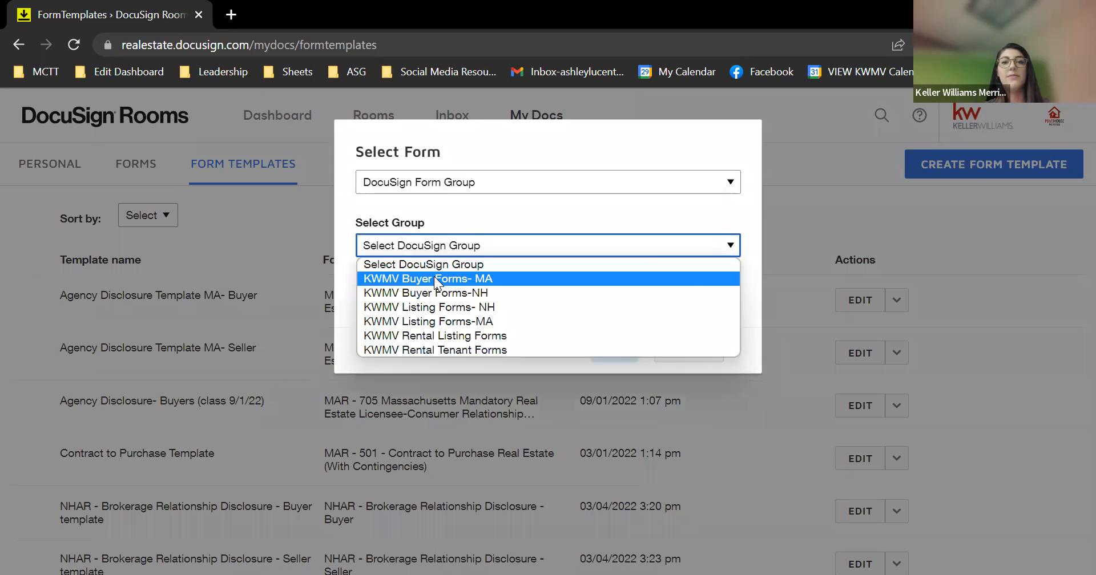
{"action": "left_click", "coordinate": [434, 279]}
{"action": "scroll", "coordinate": [434, 277], "scroll_direction": "down", "scroll_amount": 2}
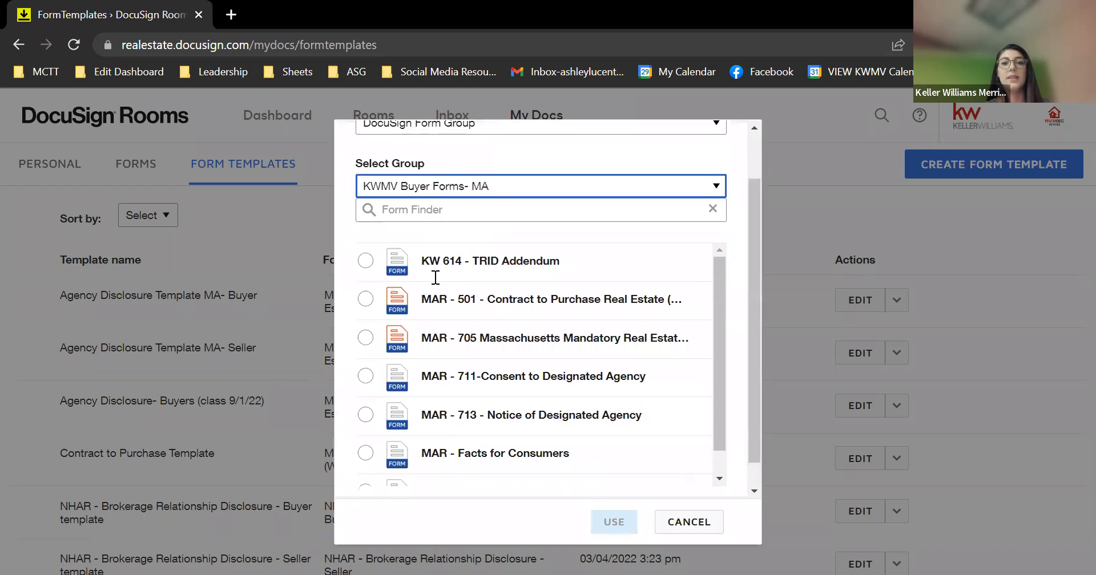
{"action": "left_click", "coordinate": [365, 309]}
{"action": "left_click", "coordinate": [624, 520]}
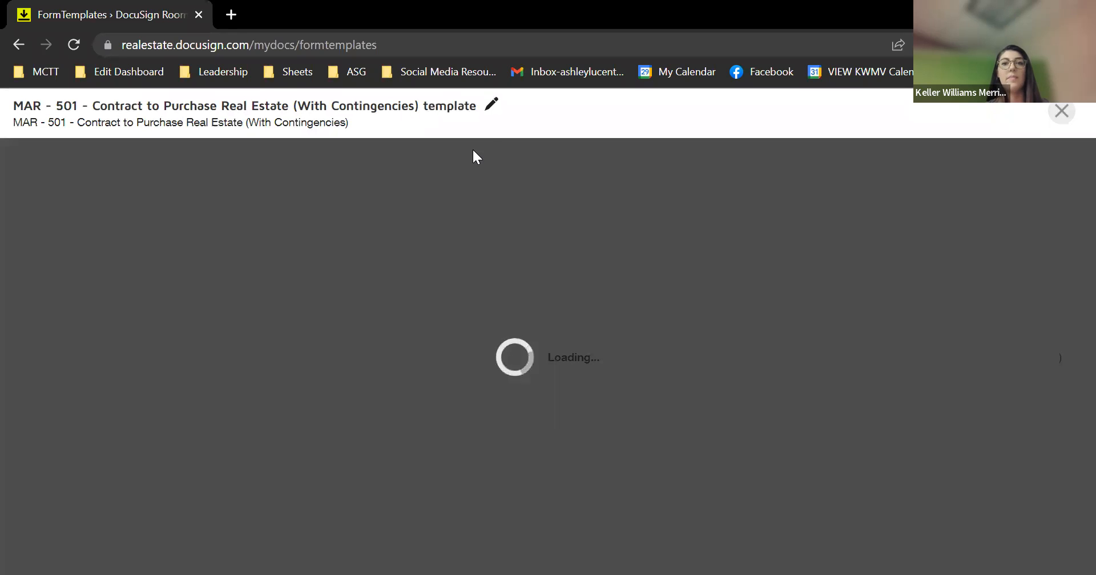
Replace the contract template's default title with 'Offer Template' and confirm it
{"action": "left_click", "coordinate": [491, 104]}
{"action": "triple_click", "coordinate": [448, 114]}
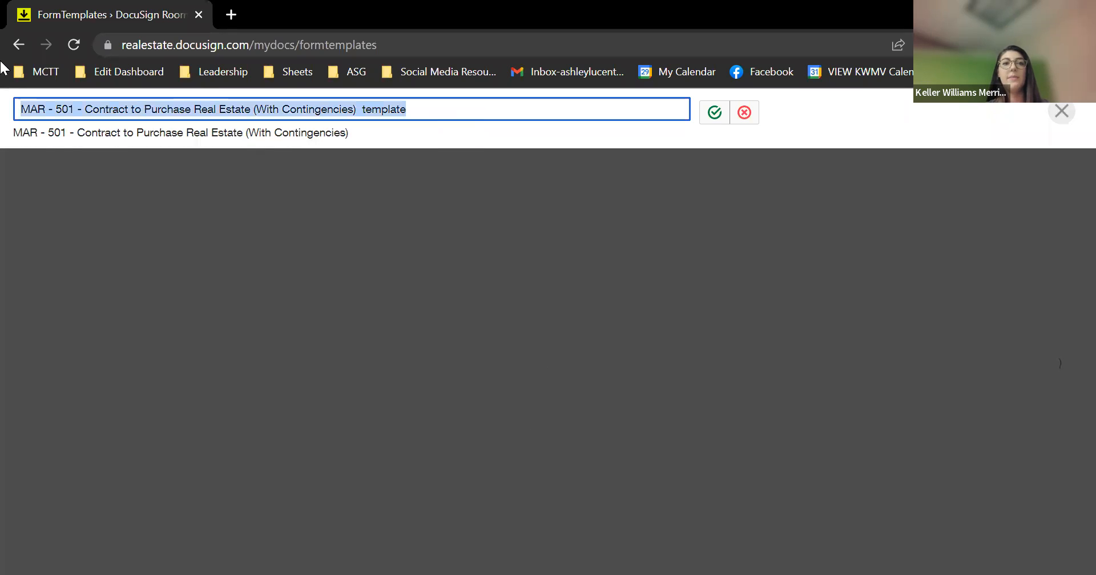
{"action": "type", "text": "OFf"}
{"action": "key", "text": "BackSpace"}
{"action": "key", "text": "BackSpace"}
{"action": "type", "text": "ffer"}
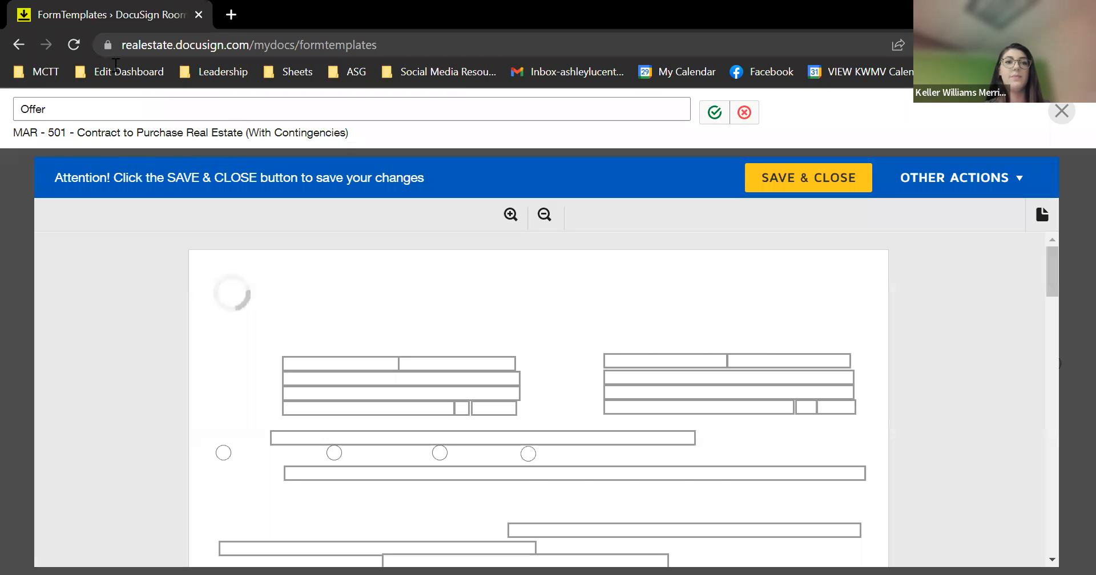
{"action": "left_click", "coordinate": [173, 111]}
{"action": "type", "text": "T T"}
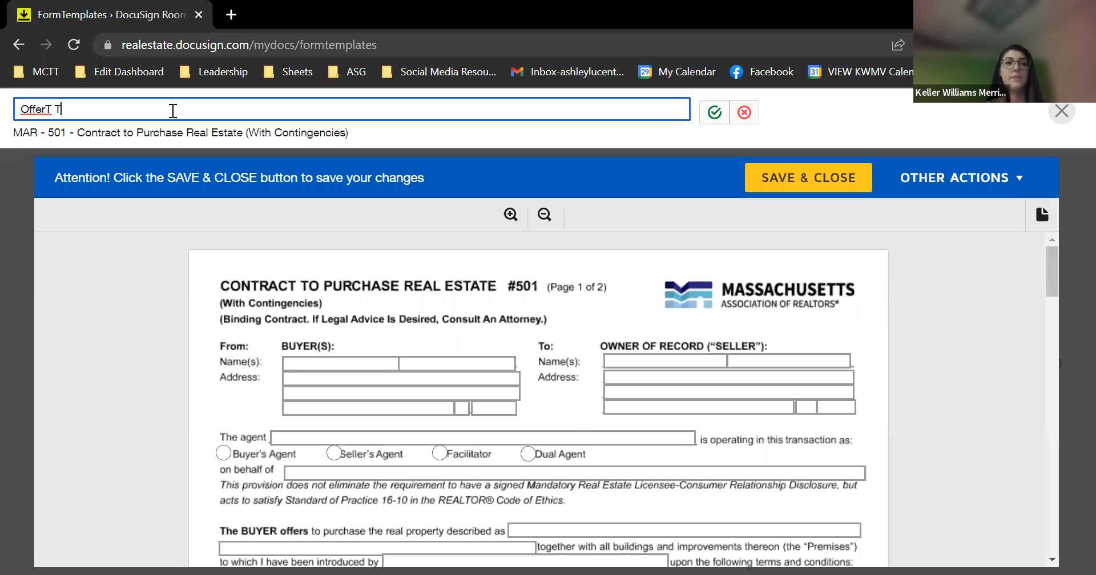
{"action": "type", "text": "emp"}
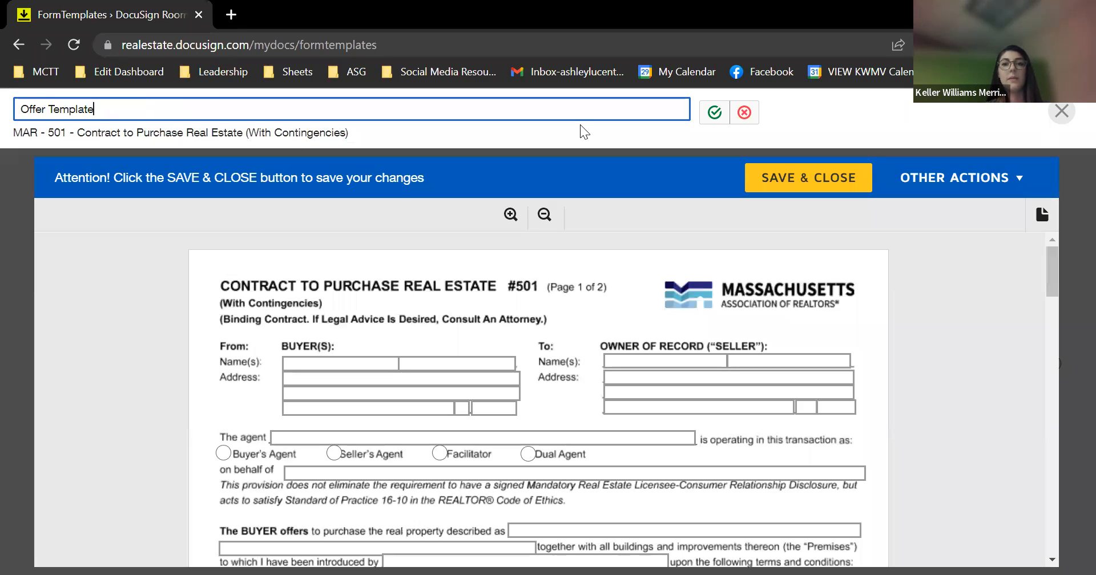
{"action": "type", "text": "late"}
{"action": "left_click", "coordinate": [715, 112]}
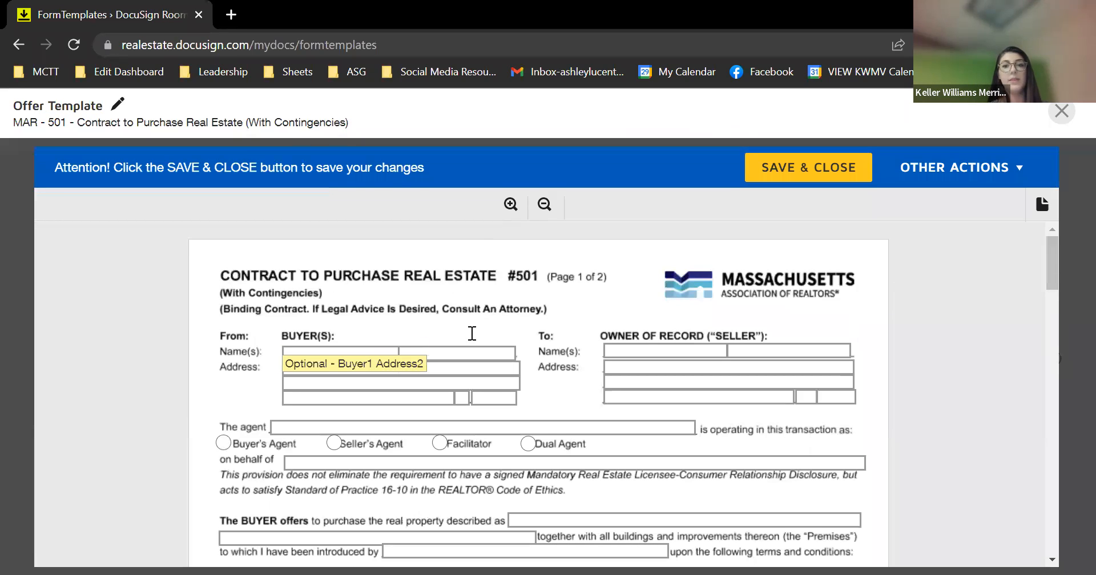
{"action": "scroll", "coordinate": [468, 354], "scroll_direction": "down", "scroll_amount": 1}
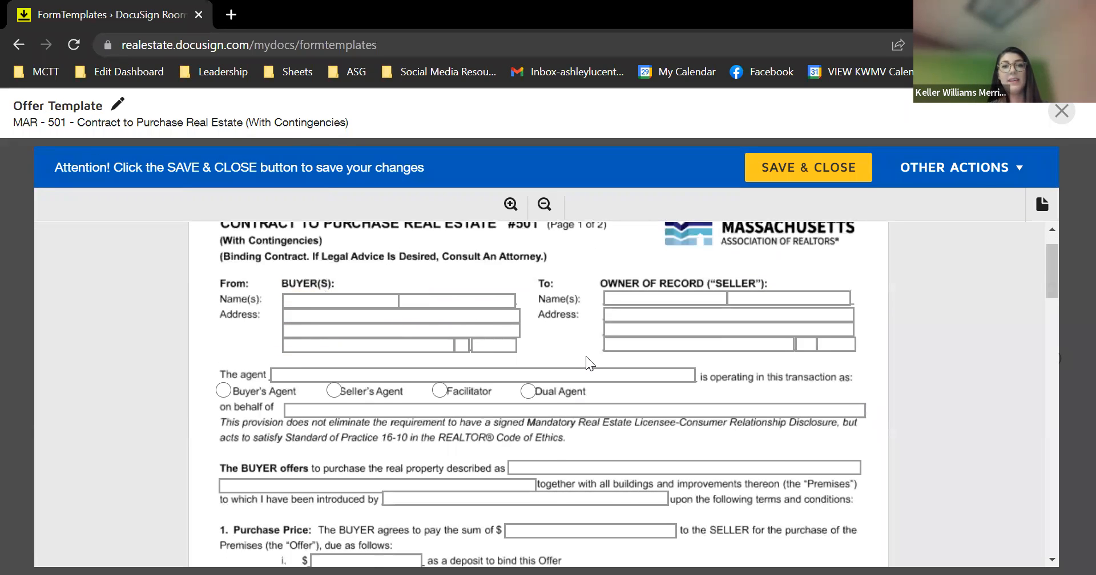
{"action": "scroll", "coordinate": [788, 346], "scroll_direction": "down", "scroll_amount": 1}
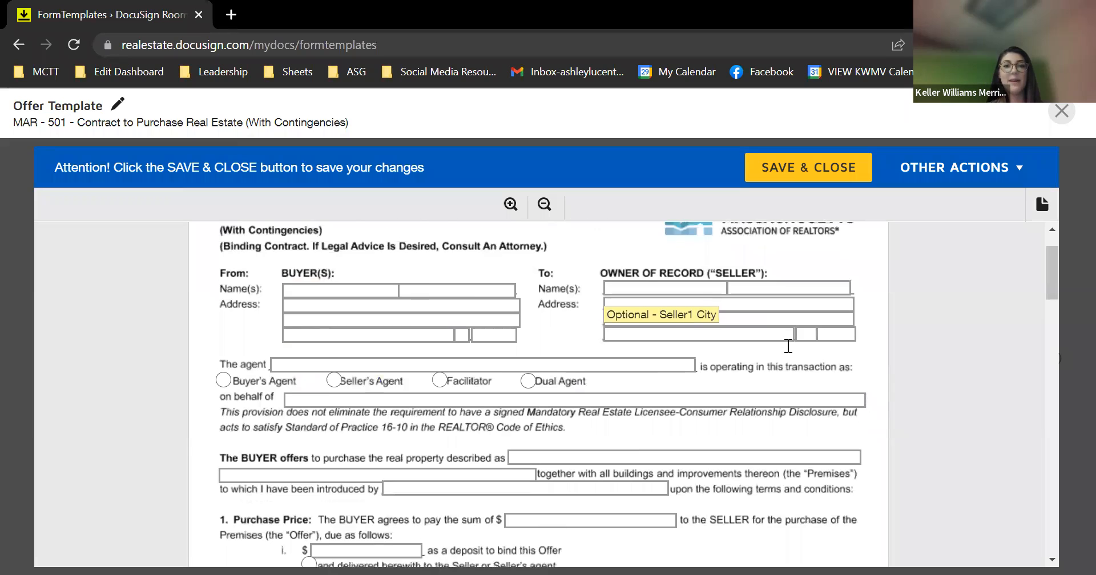
{"action": "scroll", "coordinate": [788, 346], "scroll_direction": "down", "scroll_amount": 1}
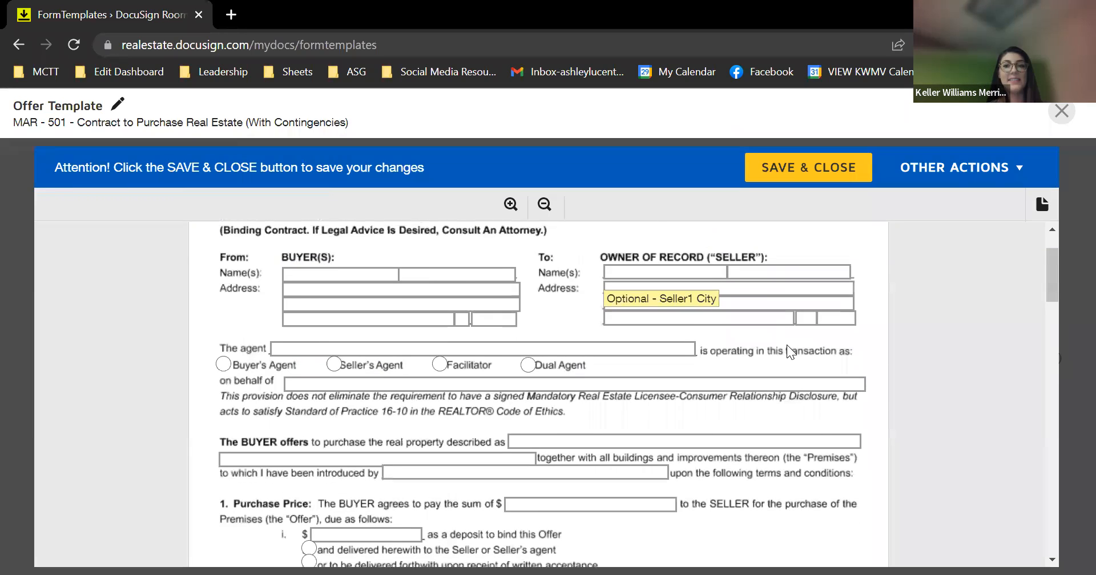
{"action": "left_click", "coordinate": [225, 365]}
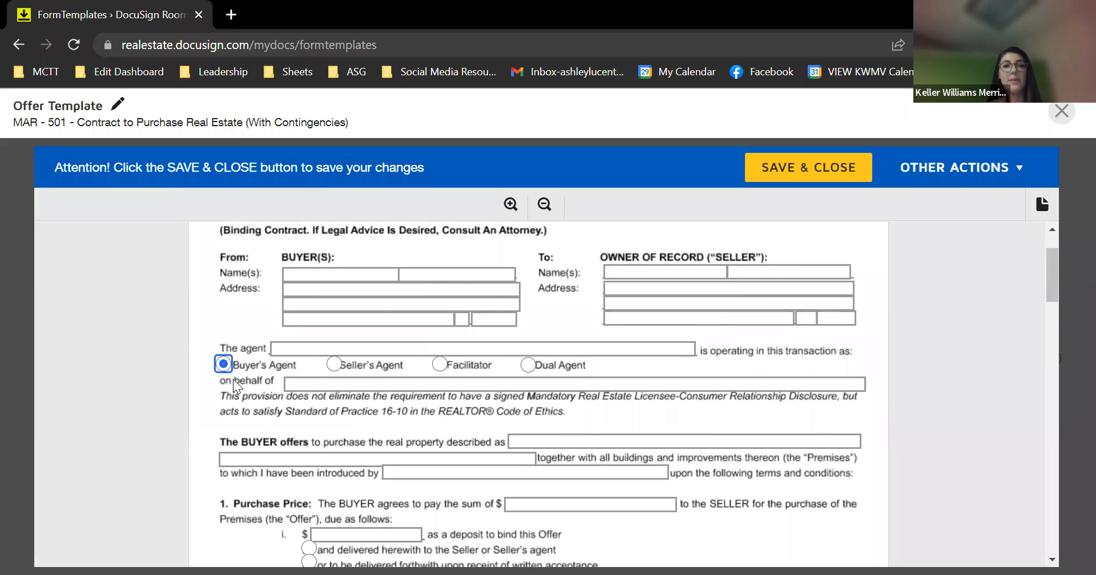
{"action": "left_click", "coordinate": [311, 346]}
{"action": "type", "text": "Deborah Hayes"}
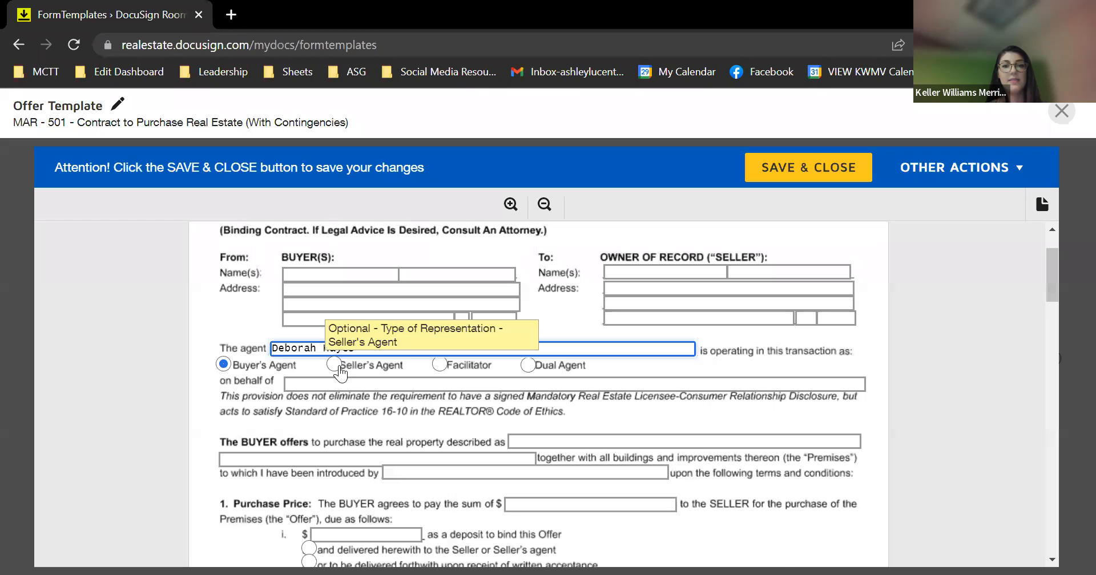
{"action": "left_click", "coordinate": [356, 386]}
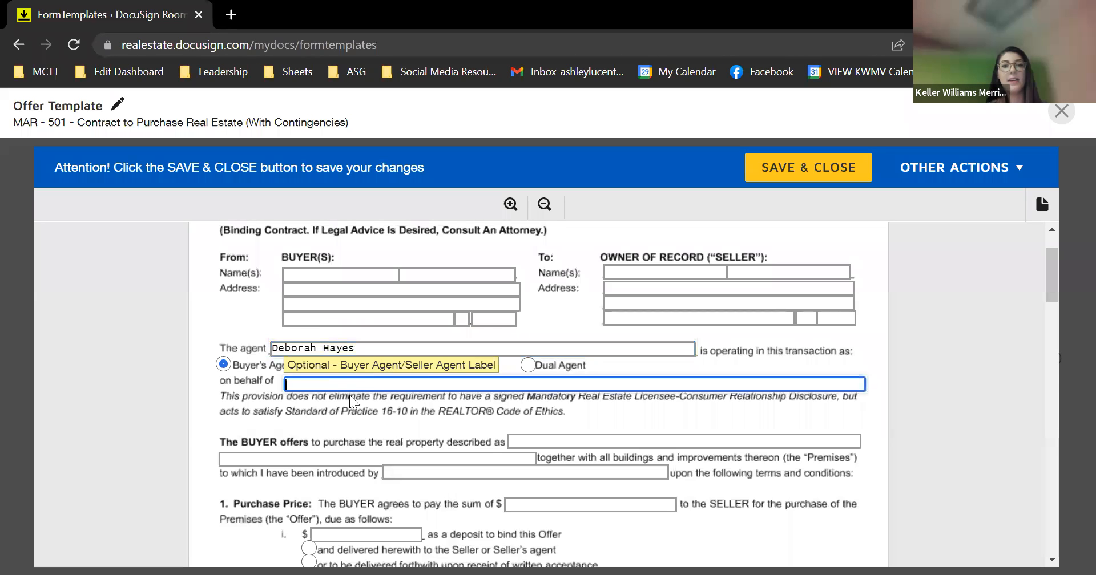
{"action": "scroll", "coordinate": [348, 412], "scroll_direction": "down", "scroll_amount": 2}
{"action": "scroll", "coordinate": [348, 412], "scroll_direction": "down", "scroll_amount": 2}
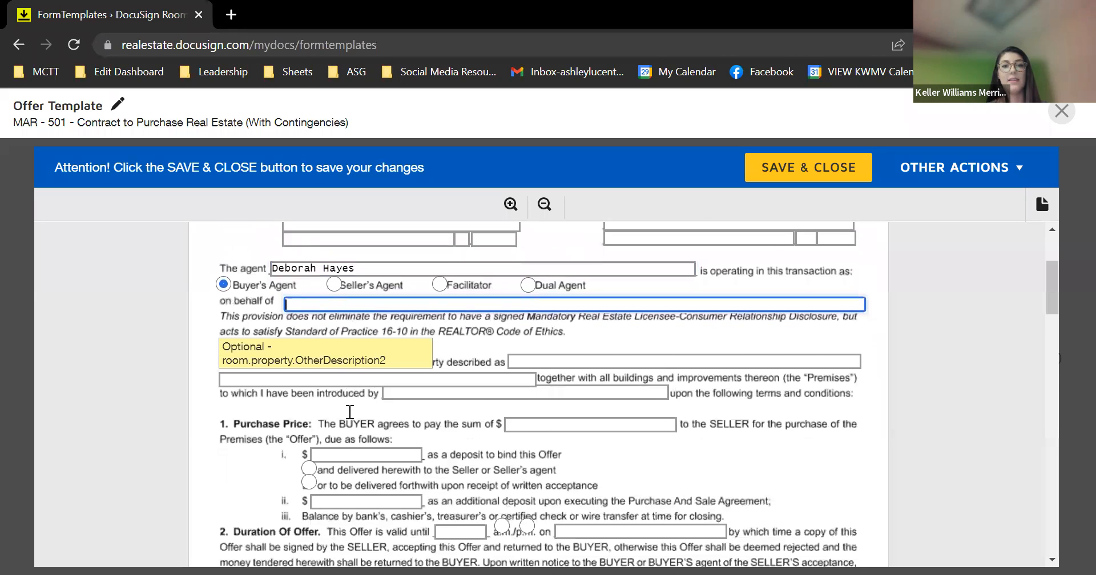
{"action": "scroll", "coordinate": [349, 412], "scroll_direction": "down", "scroll_amount": 2}
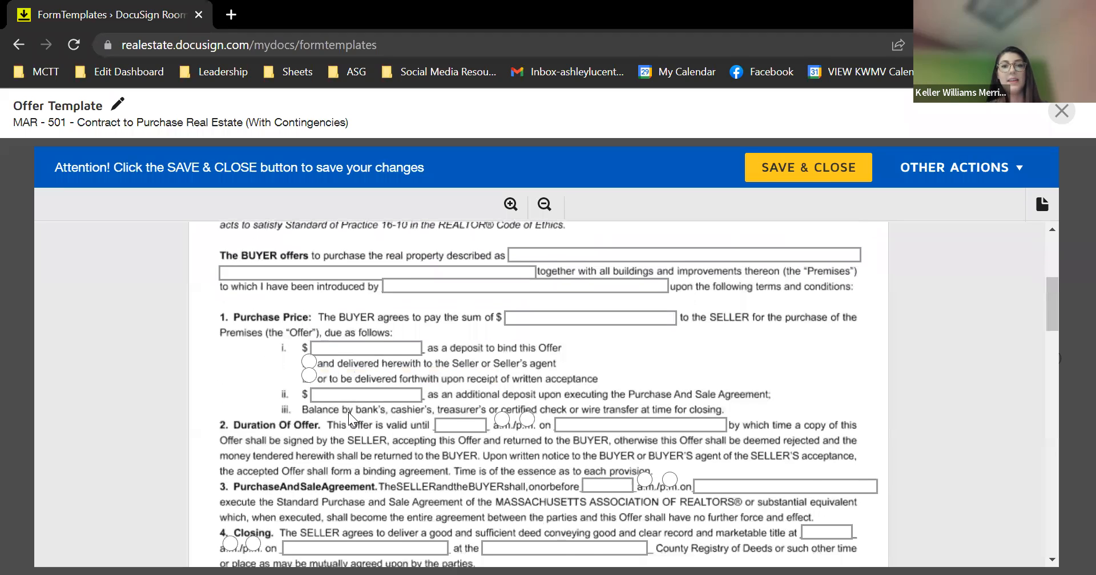
{"action": "scroll", "coordinate": [421, 484], "scroll_direction": "down", "scroll_amount": 2}
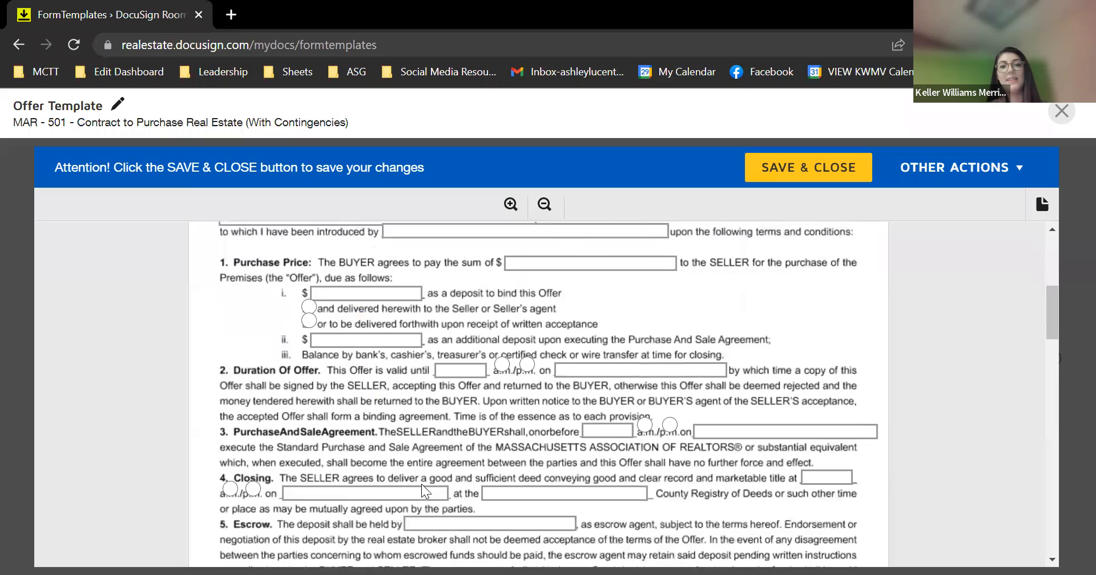
{"action": "scroll", "coordinate": [421, 484], "scroll_direction": "down", "scroll_amount": 1}
{"action": "scroll", "coordinate": [421, 484], "scroll_direction": "down", "scroll_amount": 8}
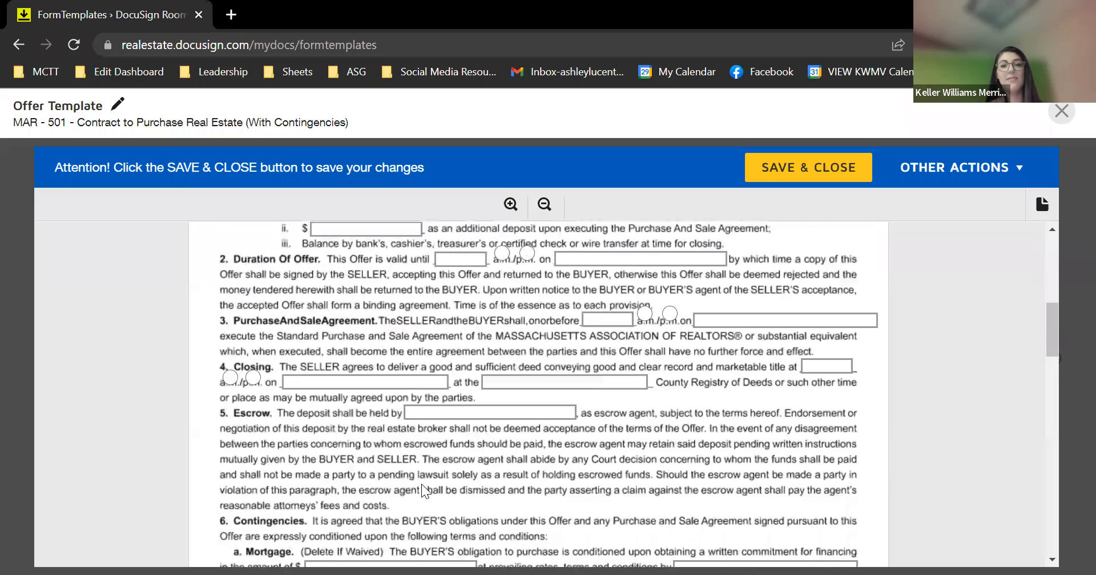
{"action": "scroll", "coordinate": [421, 484], "scroll_direction": "down", "scroll_amount": 8}
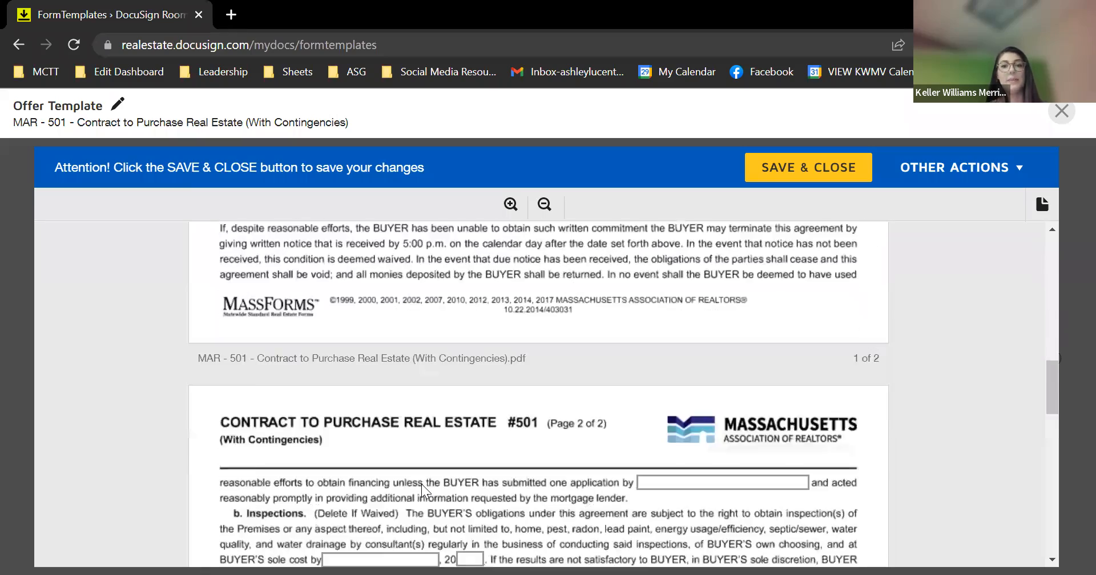
{"action": "scroll", "coordinate": [421, 484], "scroll_direction": "down", "scroll_amount": 2}
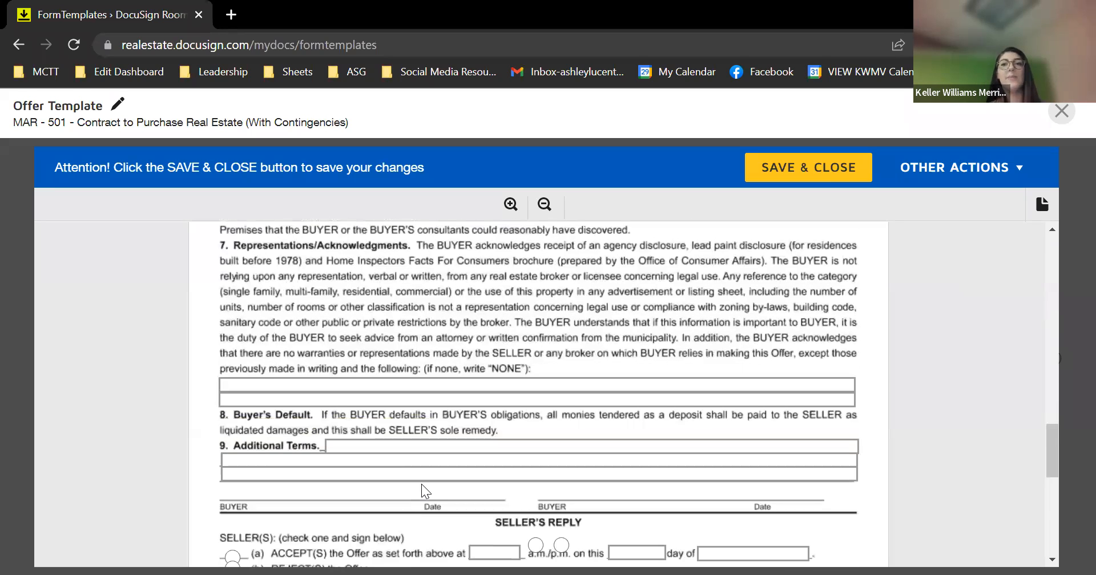
{"action": "scroll", "coordinate": [421, 484], "scroll_direction": "down", "scroll_amount": 1}
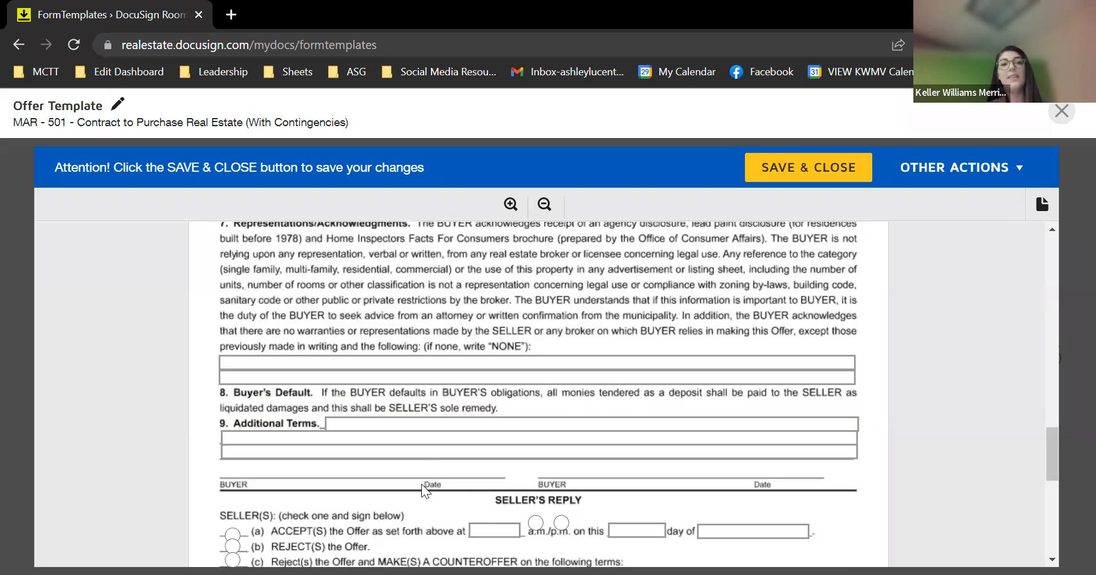
{"action": "scroll", "coordinate": [421, 484], "scroll_direction": "down", "scroll_amount": 3}
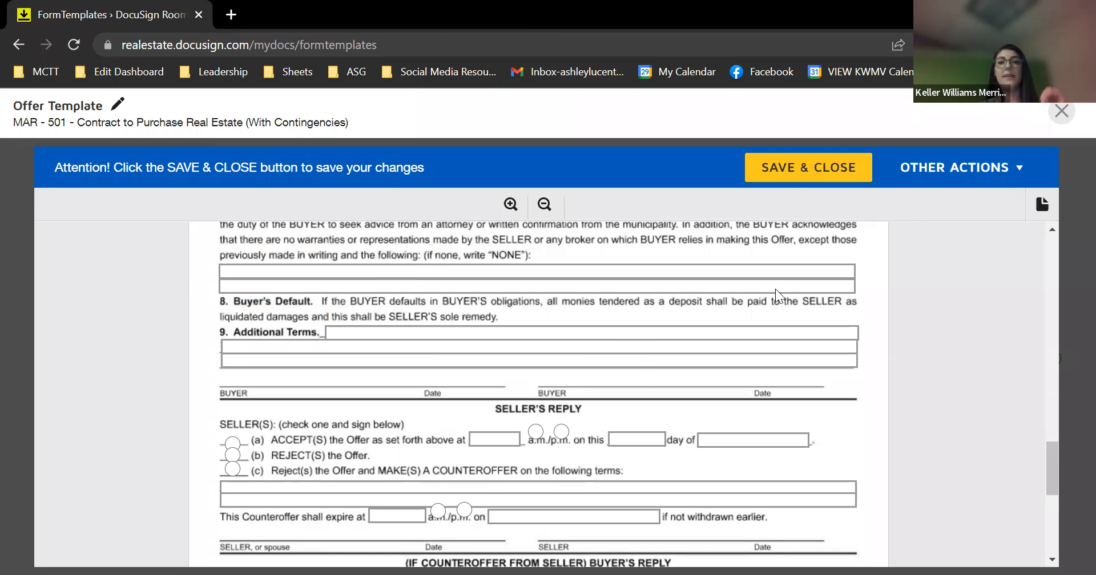
Save and close the Offer Template, returning to My Docs' Form Templates list
{"action": "left_click", "coordinate": [825, 180]}
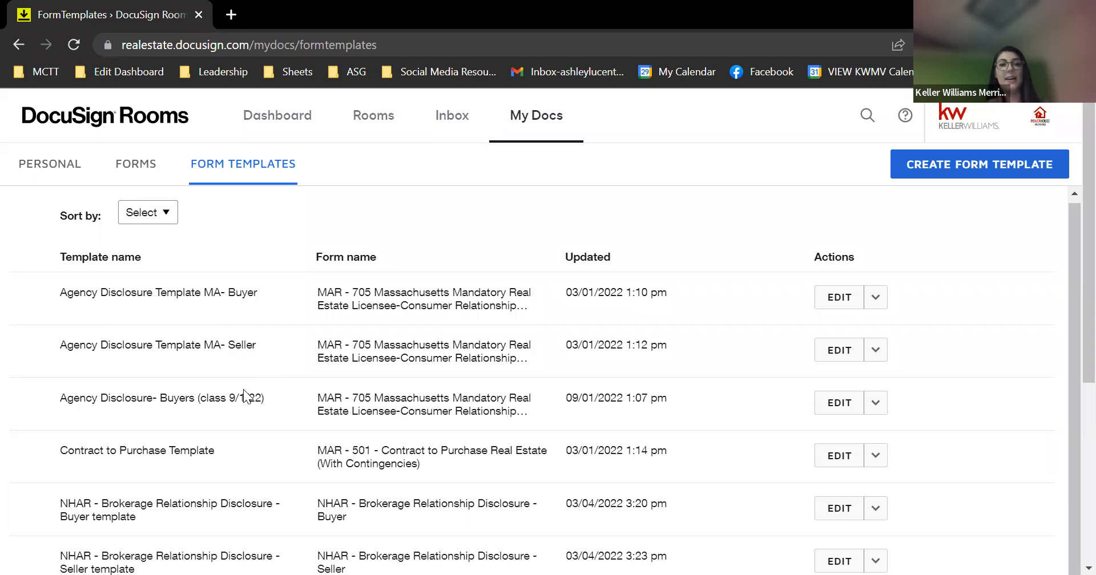
Create a form template from the MAR - 705 form in the KWMV Listing Forms-MA group
{"action": "left_click", "coordinate": [970, 166]}
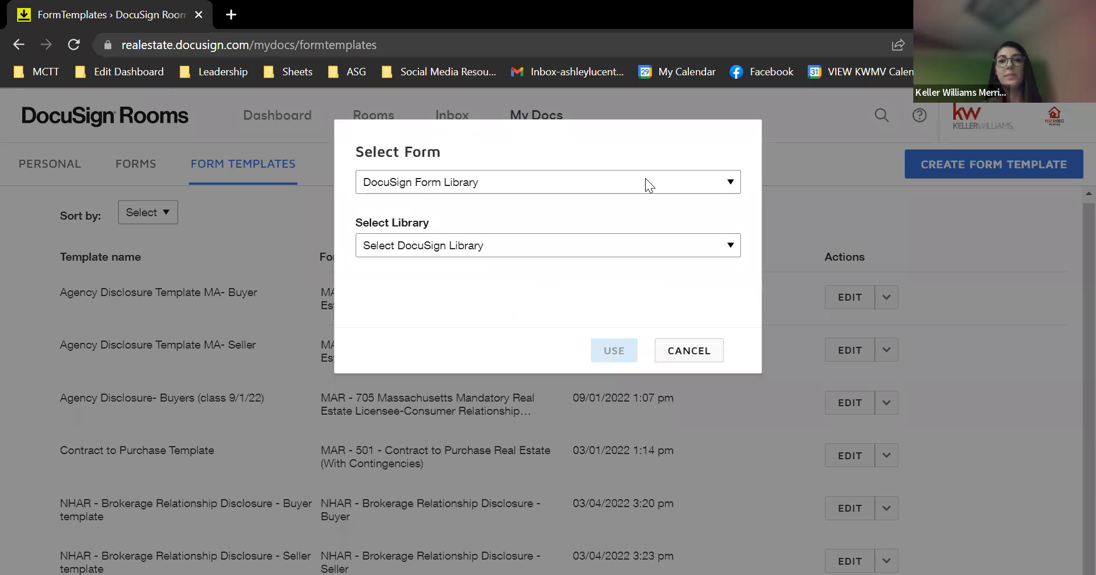
{"action": "left_click", "coordinate": [645, 183]}
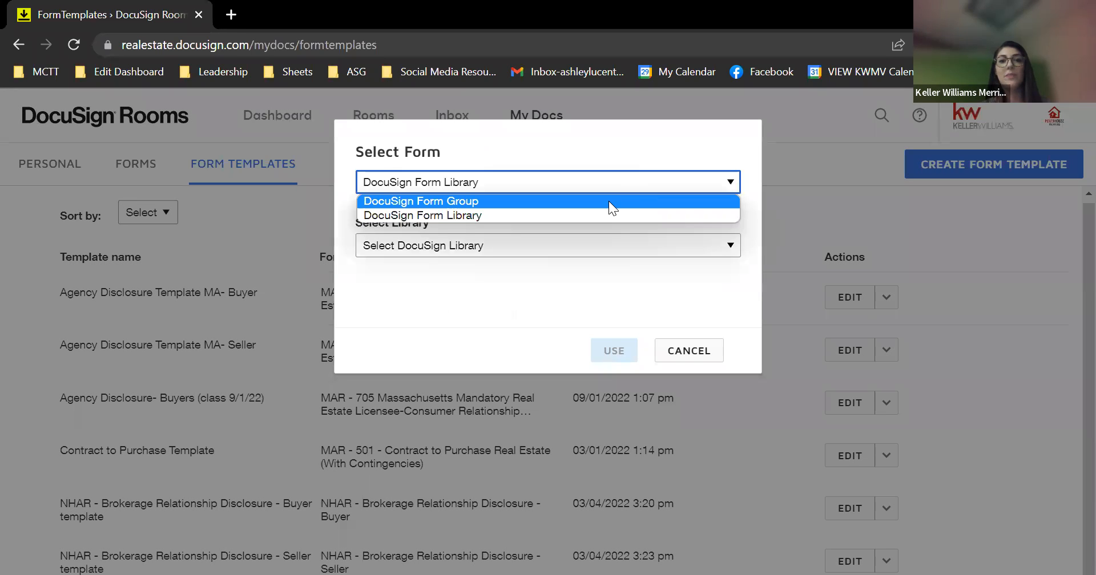
{"action": "left_click", "coordinate": [609, 201]}
{"action": "left_click", "coordinate": [573, 246]}
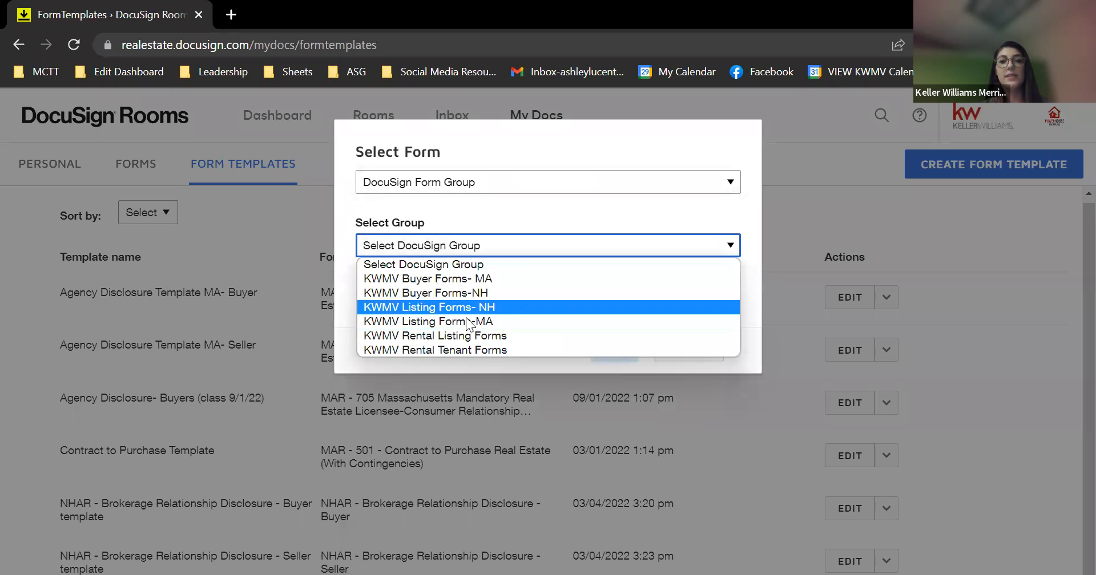
{"action": "left_click", "coordinate": [466, 321]}
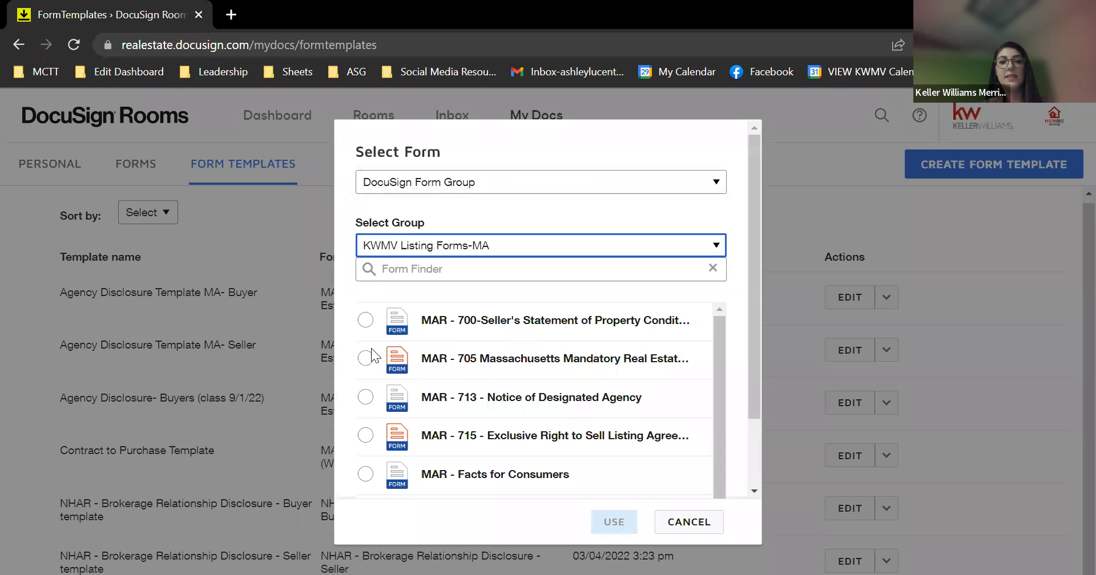
{"action": "left_click", "coordinate": [365, 359]}
{"action": "left_click", "coordinate": [605, 518]}
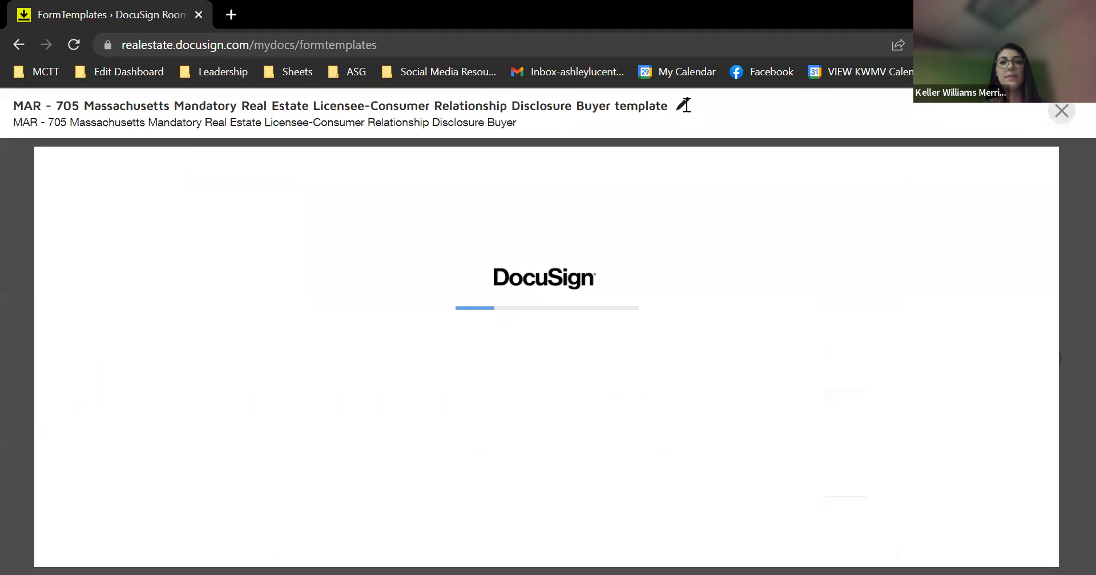
Retitle the template 'Agency Disclosure- Listing (class 9/1/22)' and confirm it
{"action": "left_click", "coordinate": [683, 108]}
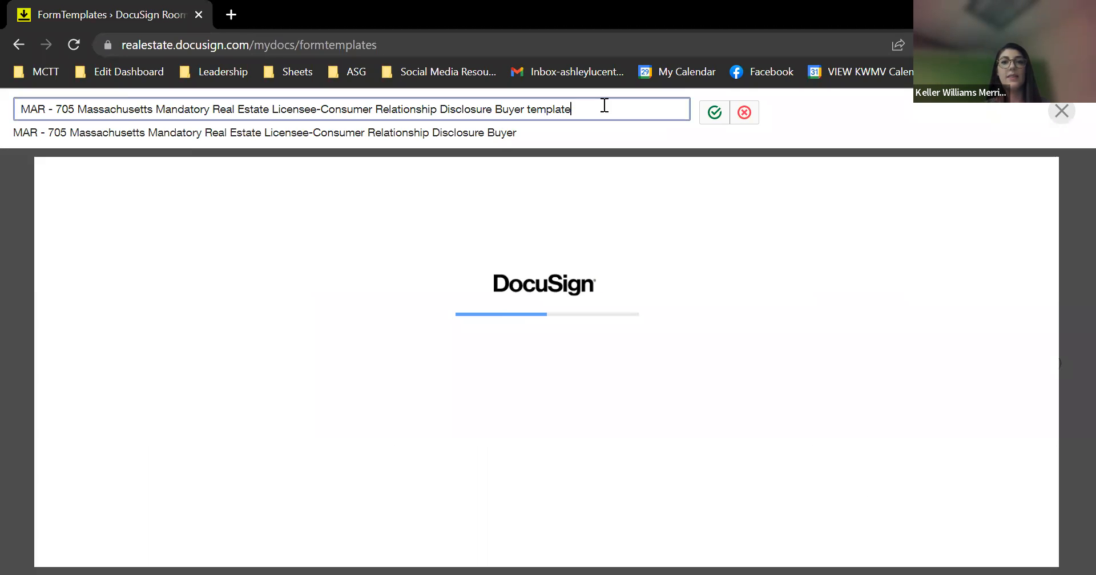
{"action": "key", "text": "ctrl+a"}
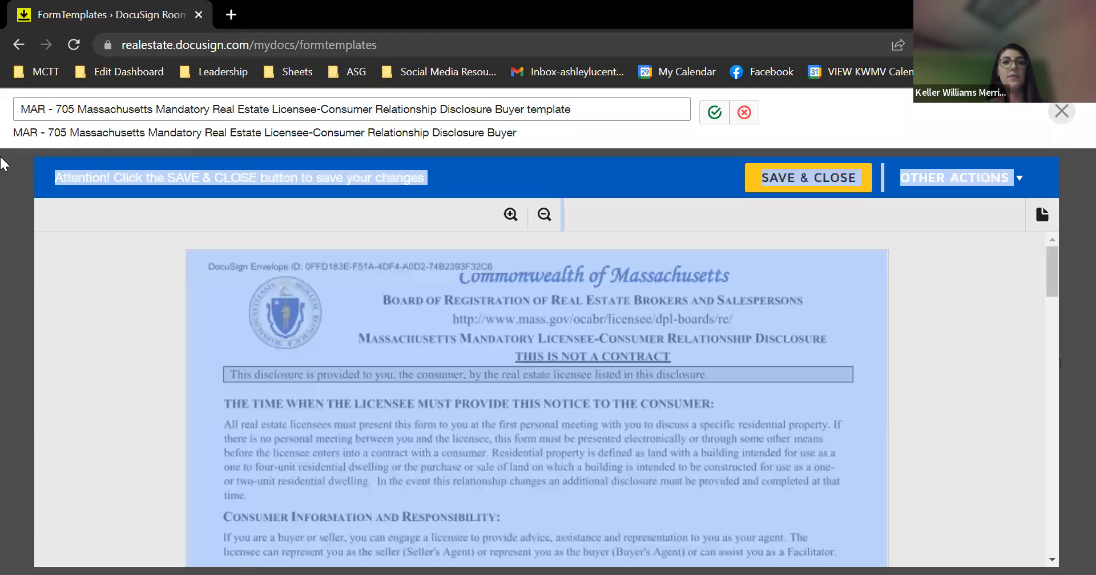
{"action": "left_click", "coordinate": [341, 110]}
{"action": "key", "text": "ctrl+a"}
{"action": "type", "text": "A"}
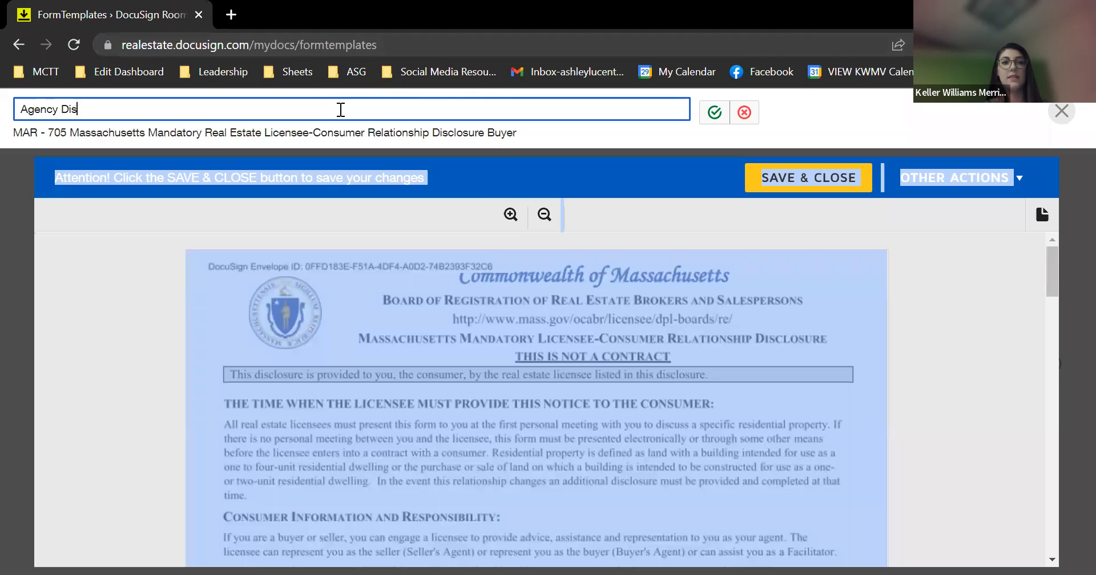
{"action": "type", "text": "istin"}
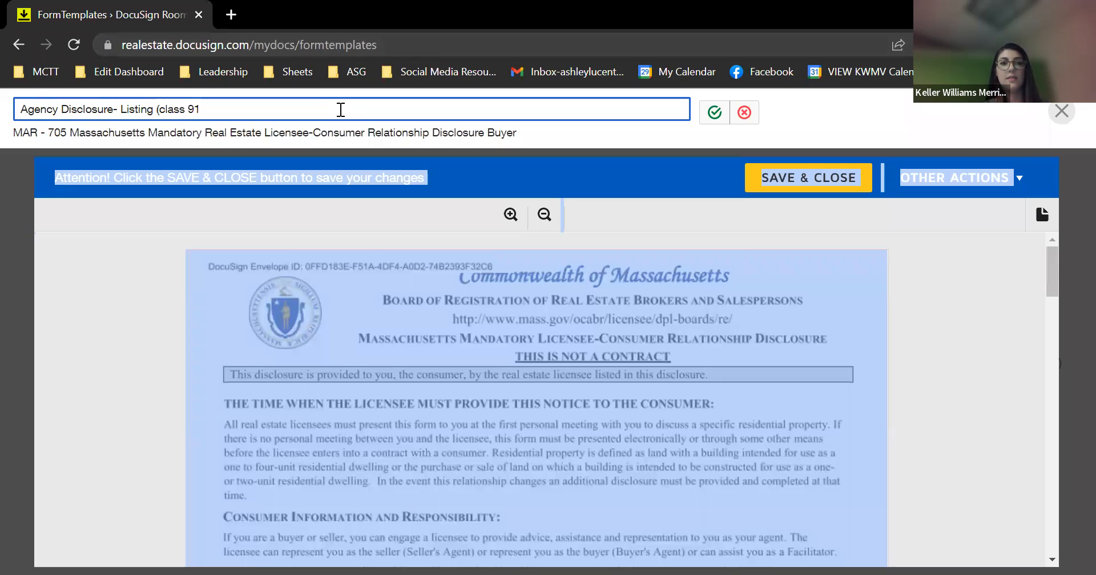
{"action": "type", "text": "g (class 9/1/22)"}
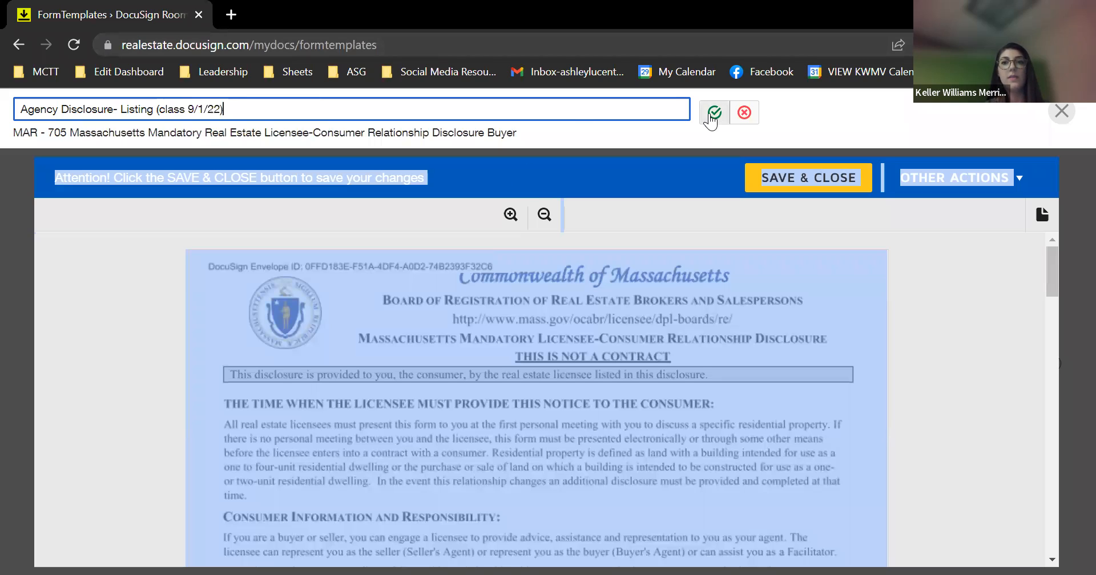
{"action": "left_click", "coordinate": [711, 114]}
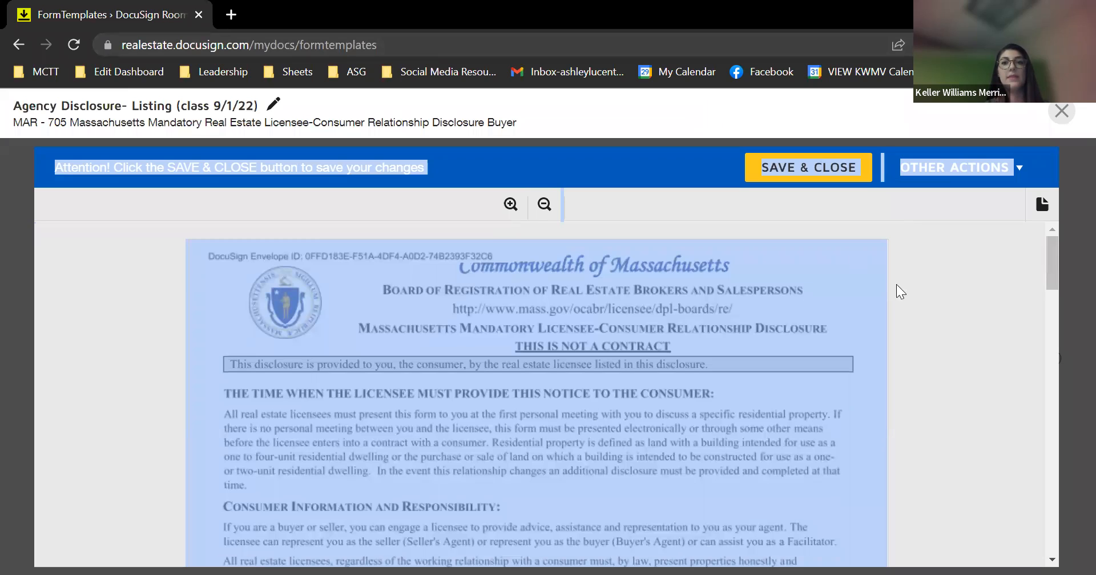
{"action": "left_click", "coordinate": [901, 300]}
Mark the licensee as seller's agent with designated agency representing the seller
{"action": "scroll", "coordinate": [892, 300], "scroll_direction": "down", "scroll_amount": 6}
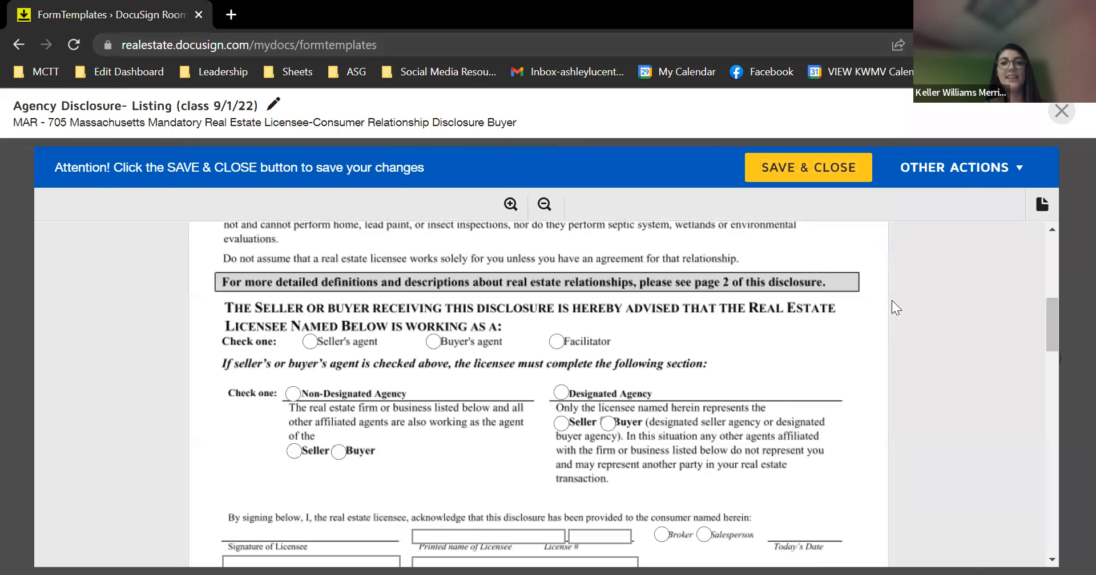
{"action": "left_click", "coordinate": [310, 342]}
{"action": "left_click", "coordinate": [560, 392]}
{"action": "left_click", "coordinate": [561, 425]}
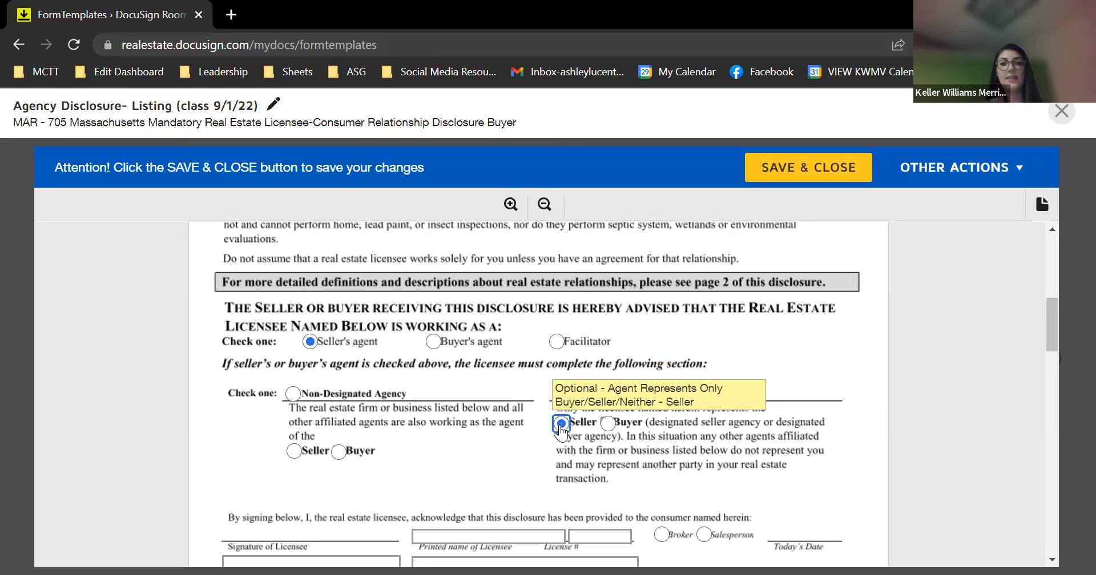
Enter the licensee's printed name, license number 1234, and mark them as Salesperson
{"action": "scroll", "coordinate": [561, 430], "scroll_direction": "down", "scroll_amount": 4}
{"action": "left_click", "coordinate": [532, 420]}
{"action": "type", "text": "Deborh"}
{"action": "type", "text": "h Haye"}
{"action": "left_click", "coordinate": [596, 419]}
{"action": "type", "text": "123456"}
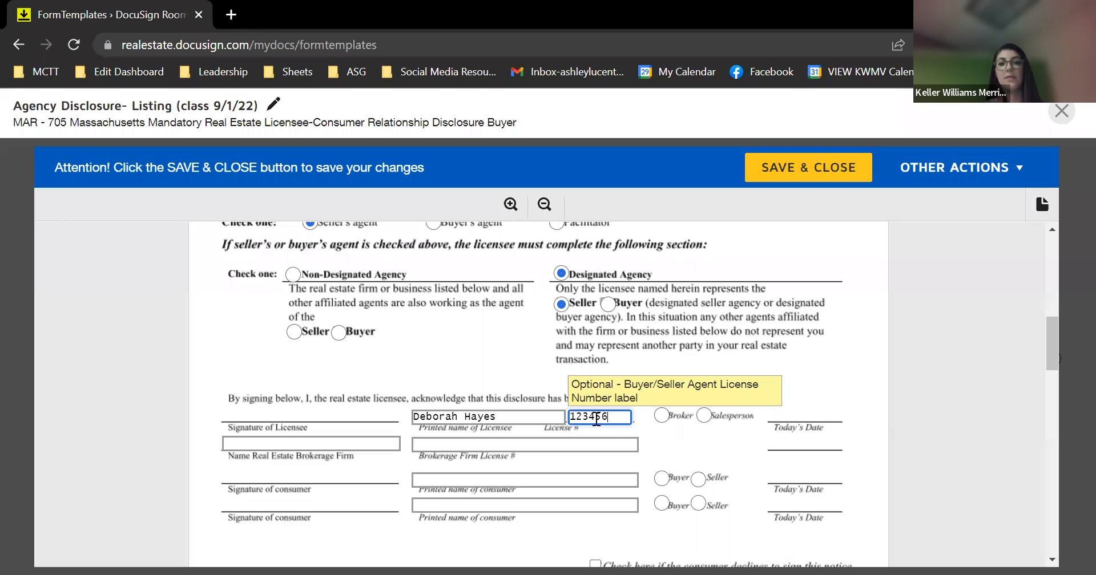
{"action": "left_click", "coordinate": [703, 416]}
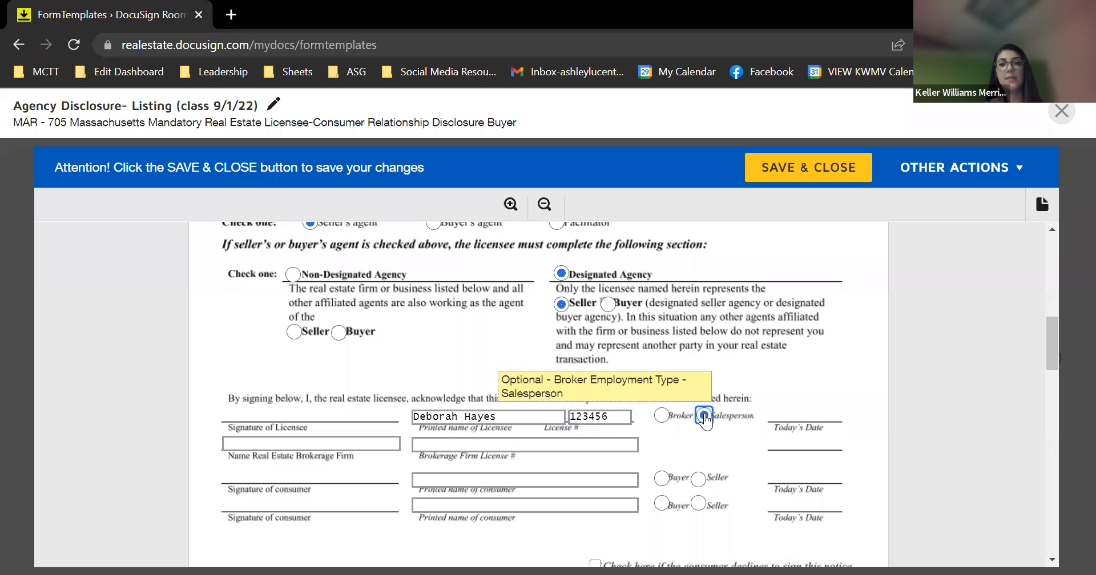
Set brokerage firm 'Keller Williams- MV' with license 8192, and both consumers as Seller
{"action": "left_click", "coordinate": [335, 443]}
{"action": "type", "text": "Keller Williams-"}
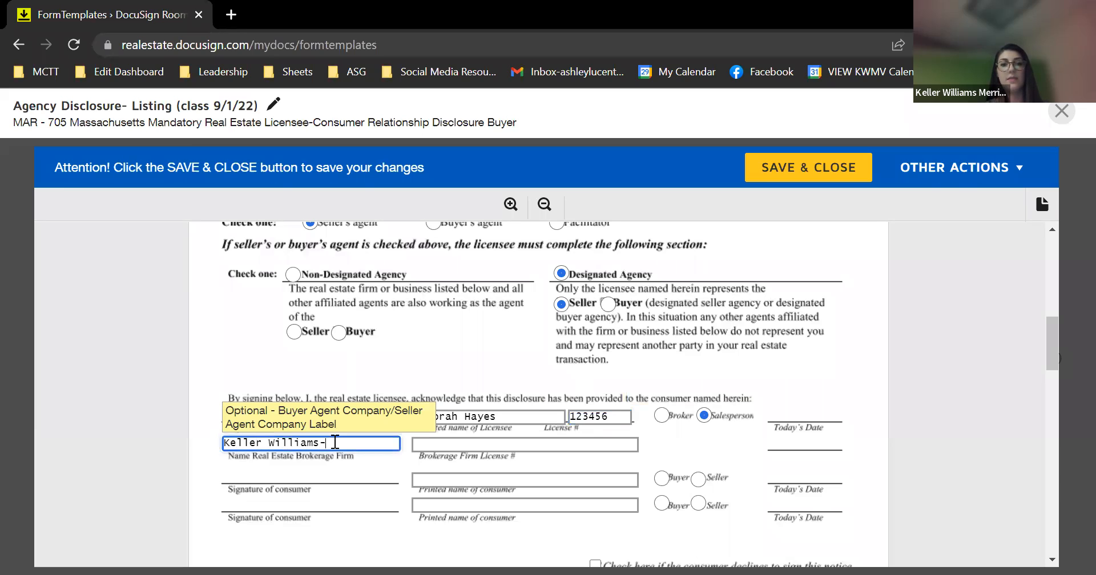
{"action": "type", "text": " MV"}
{"action": "left_click", "coordinate": [425, 444]}
{"action": "type", "text": "819"}
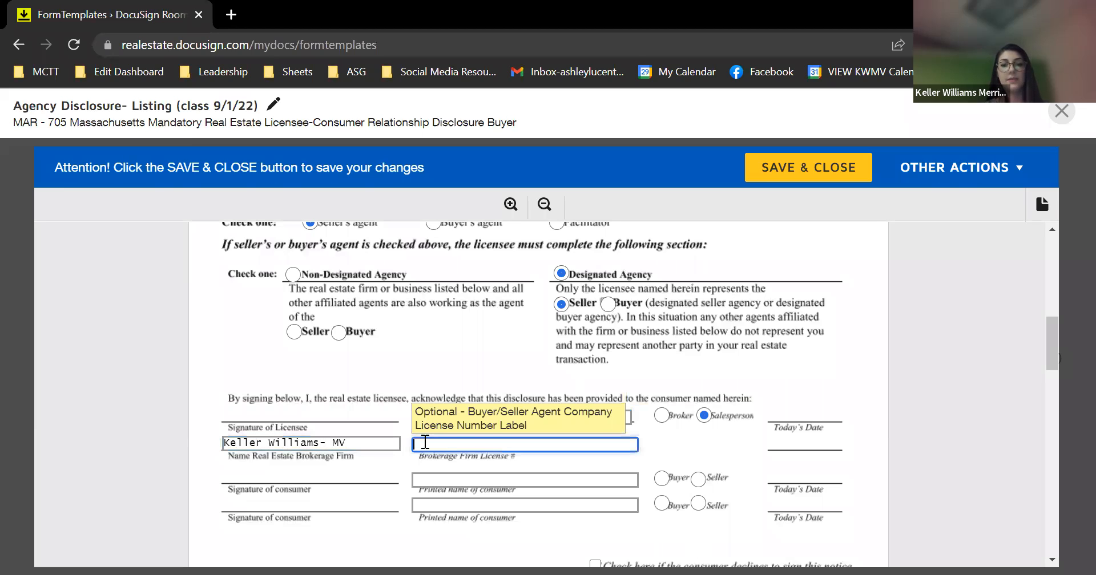
{"action": "type", "text": "2"}
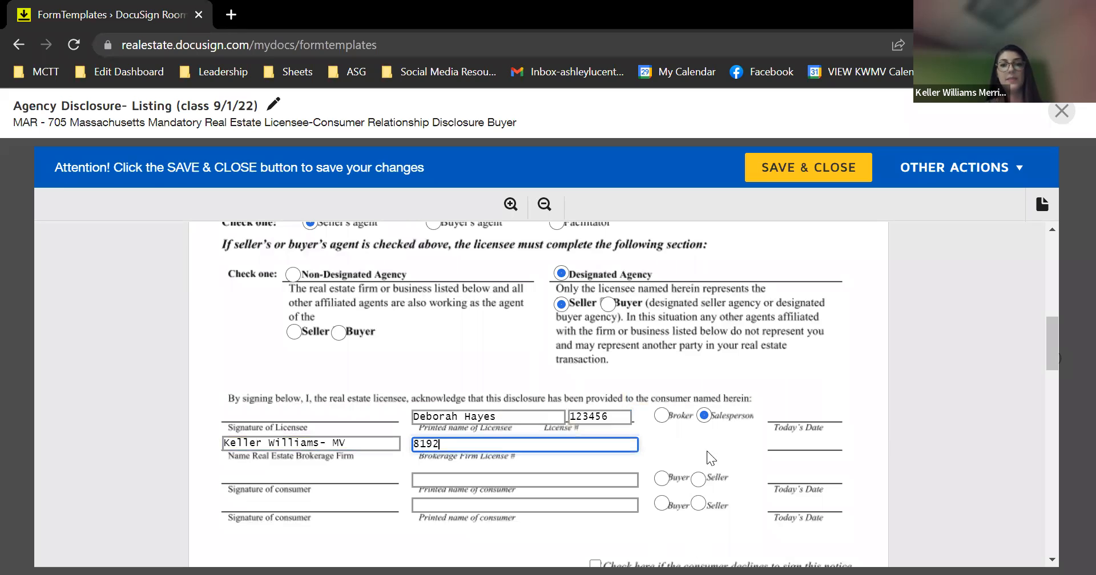
{"action": "left_click", "coordinate": [698, 479]}
{"action": "left_click", "coordinate": [697, 504]}
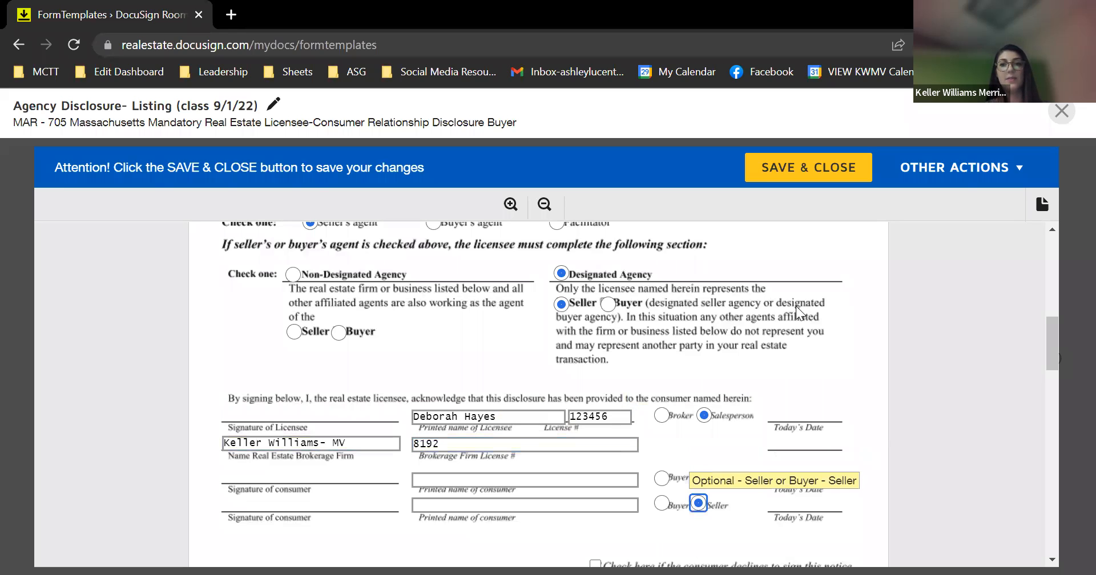
{"action": "left_click", "coordinate": [831, 279]}
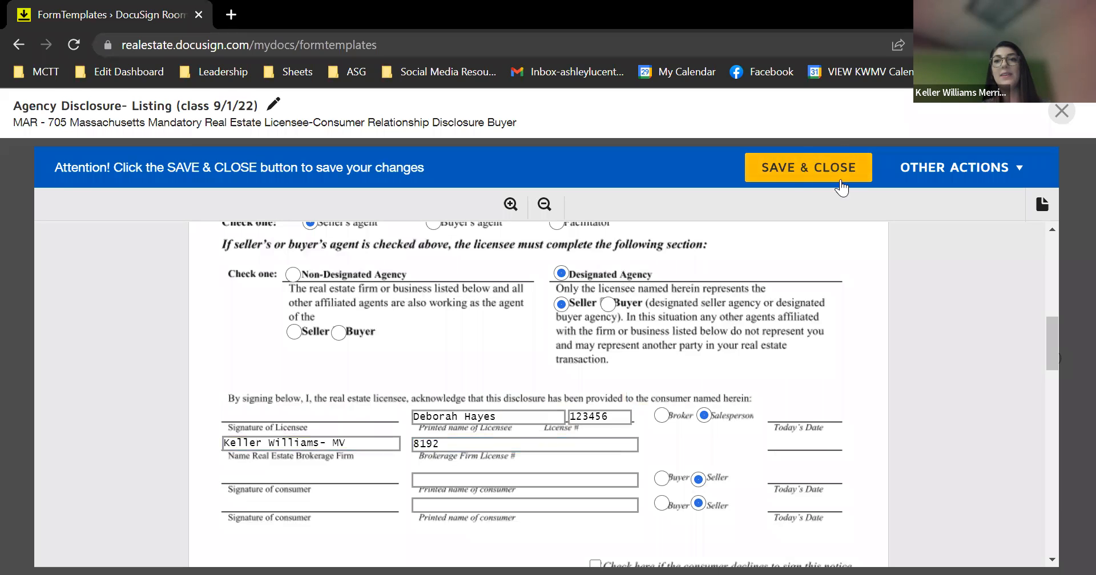
Save and close the listing template, then open a new blank Chrome tab
{"action": "left_click", "coordinate": [829, 172]}
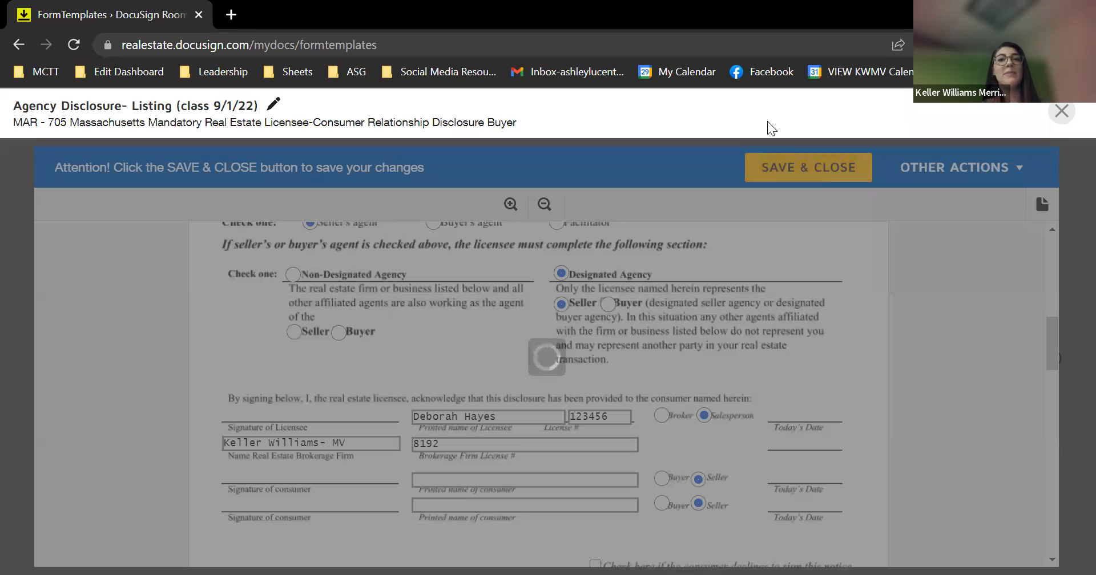
{"action": "right_click", "coordinate": [232, 10]}
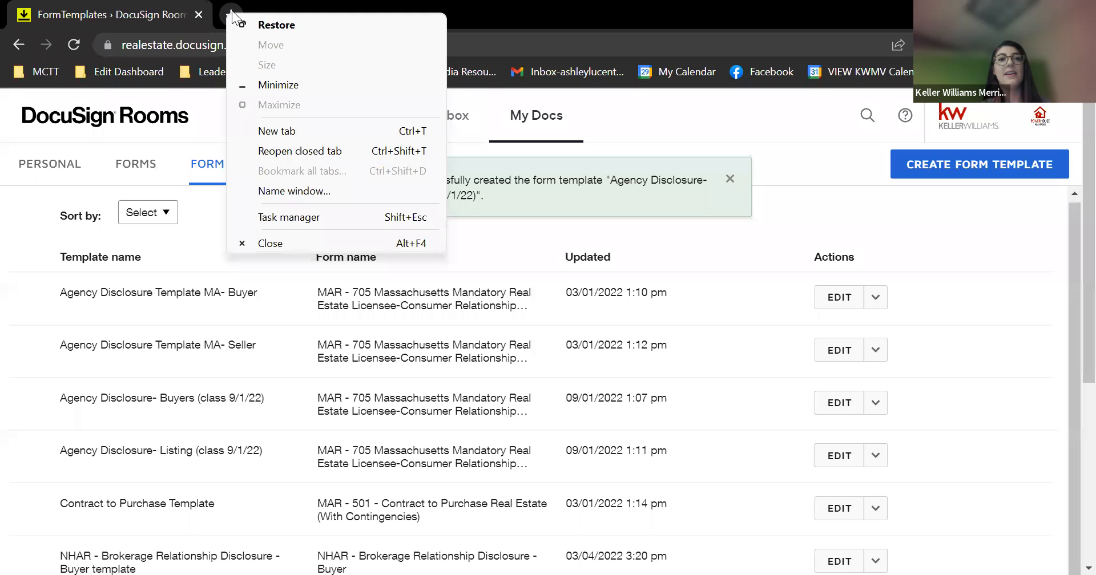
{"action": "left_click", "coordinate": [232, 7]}
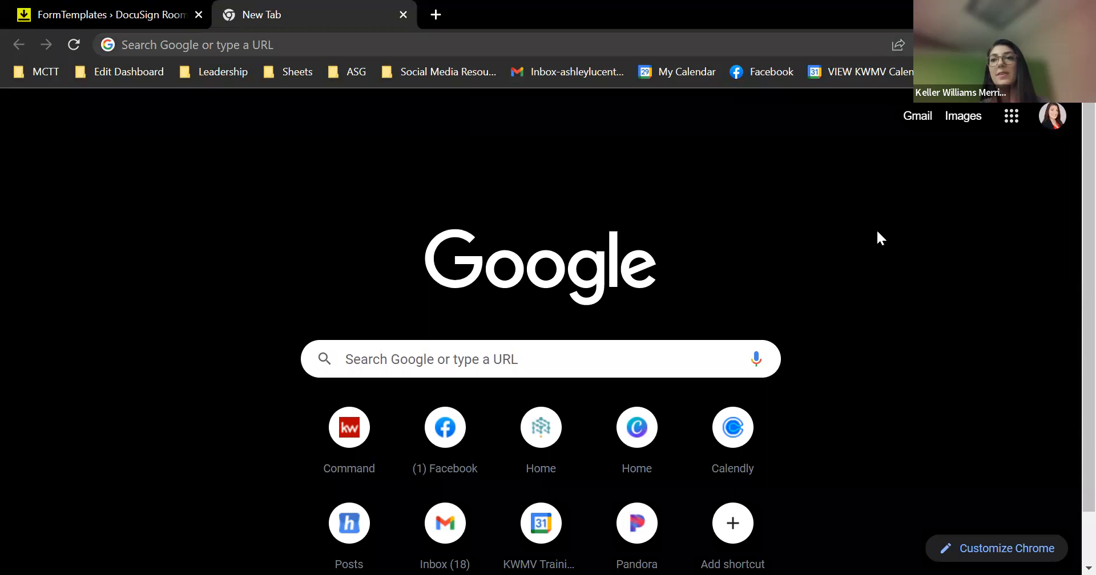
Open the KWMV Dashboard bookmark from the bookmarks overflow list
{"action": "left_click", "coordinate": [1078, 72]}
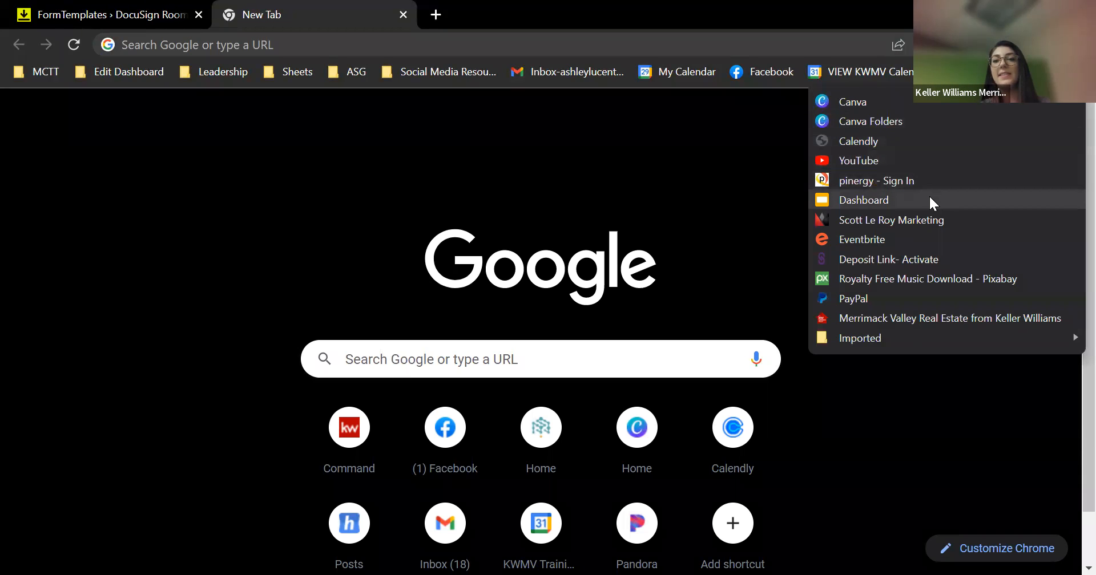
{"action": "left_click", "coordinate": [930, 198]}
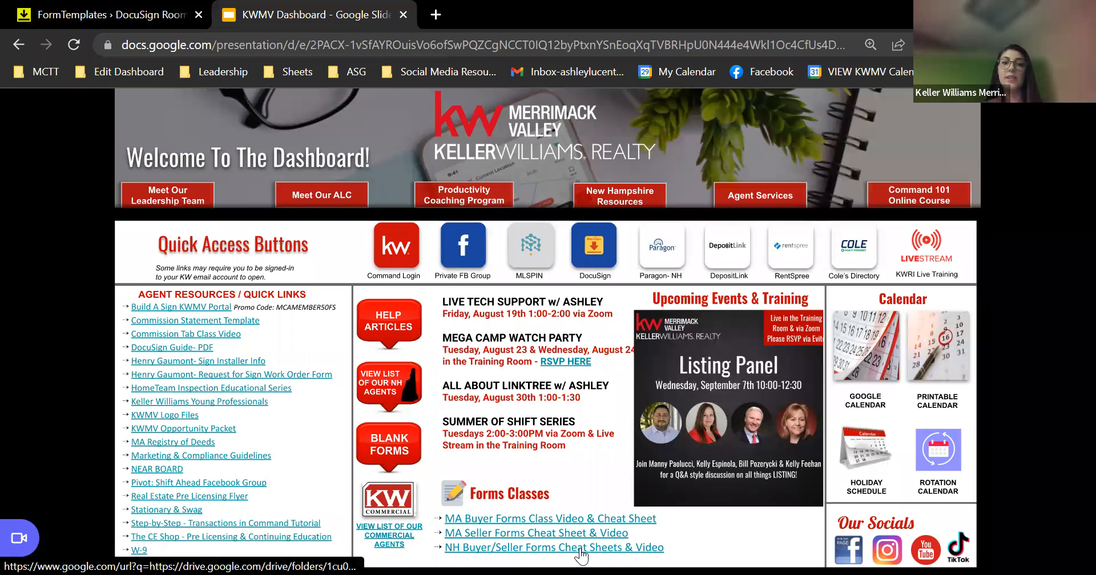
Open the MA Buyer Forms Class folder and preview 'Buyer Forms Class Feb 2021.pdf'
{"action": "left_click", "coordinate": [567, 520]}
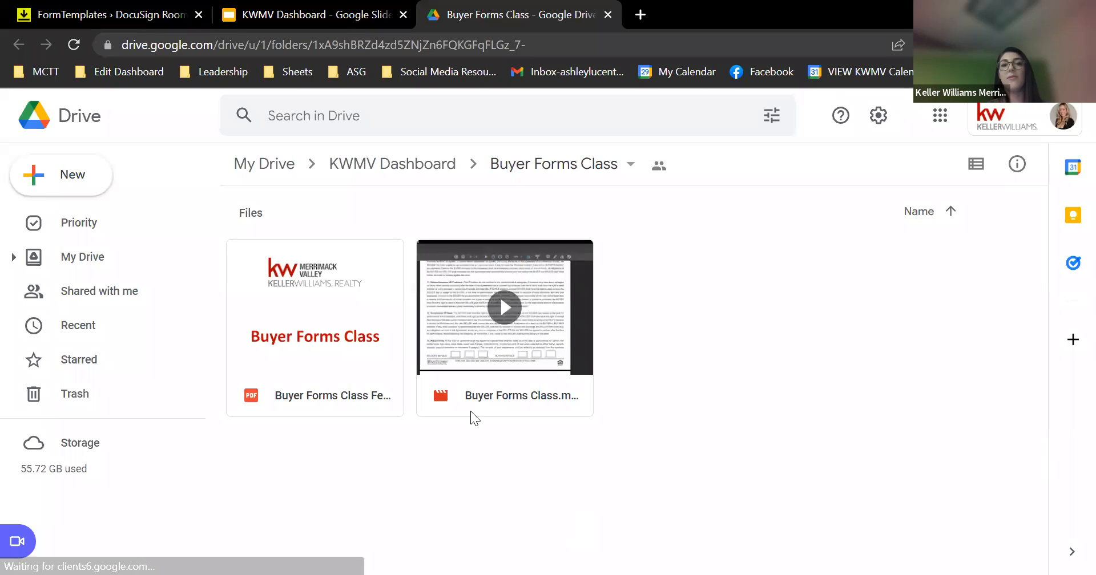
{"action": "left_click", "coordinate": [331, 315]}
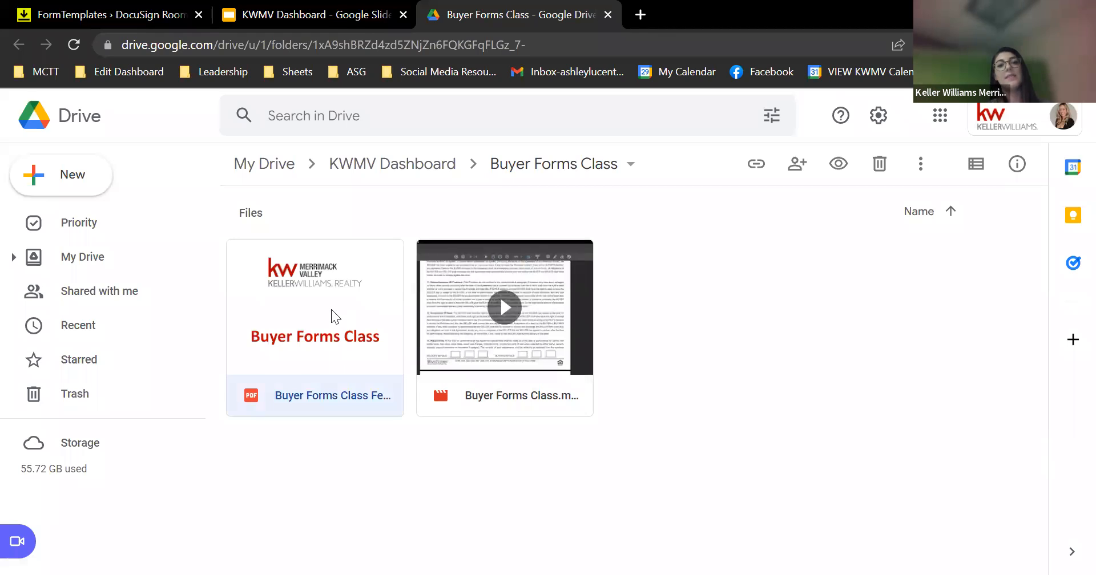
{"action": "double_click", "coordinate": [331, 309]}
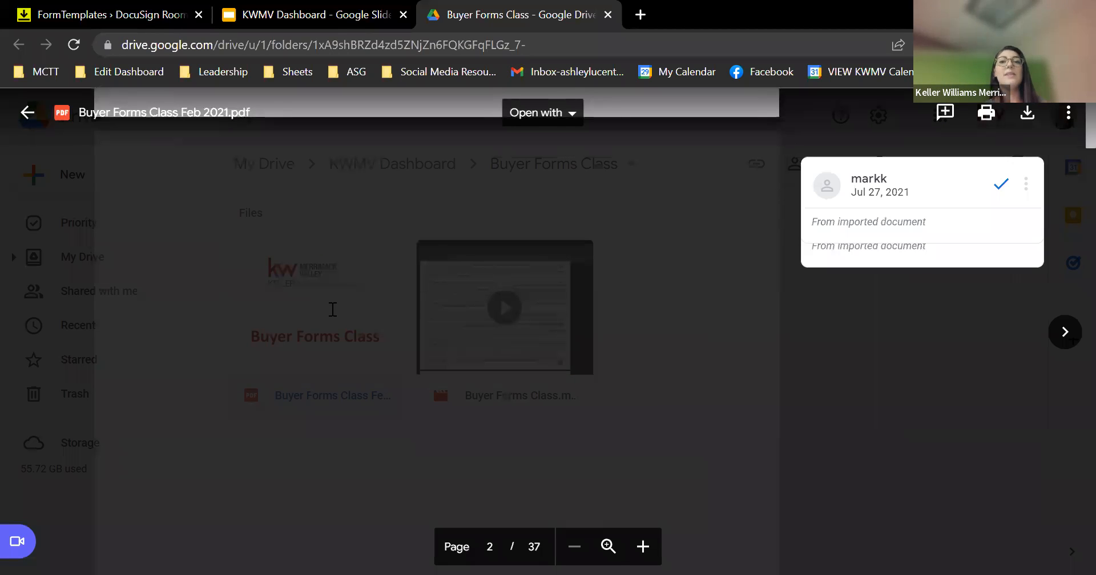
Scroll the PDF to the lead paint Certification of Accuracy, then return to the FormTemplates tab
{"action": "scroll", "coordinate": [333, 309], "scroll_direction": "down", "scroll_amount": 10}
{"action": "scroll", "coordinate": [333, 310], "scroll_direction": "down", "scroll_amount": 1}
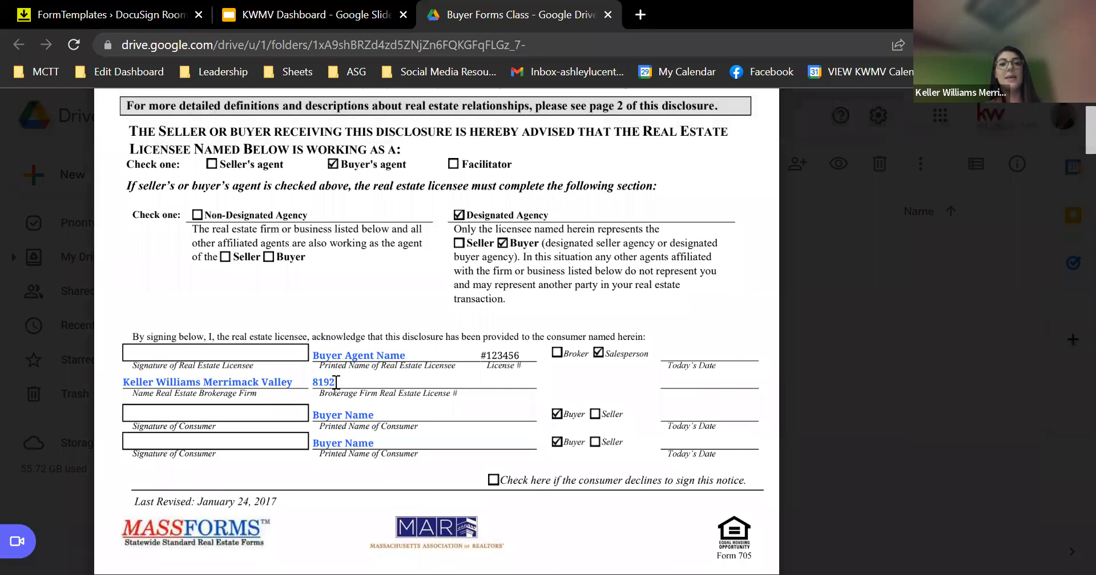
{"action": "scroll", "coordinate": [328, 387], "scroll_direction": "down", "scroll_amount": 5}
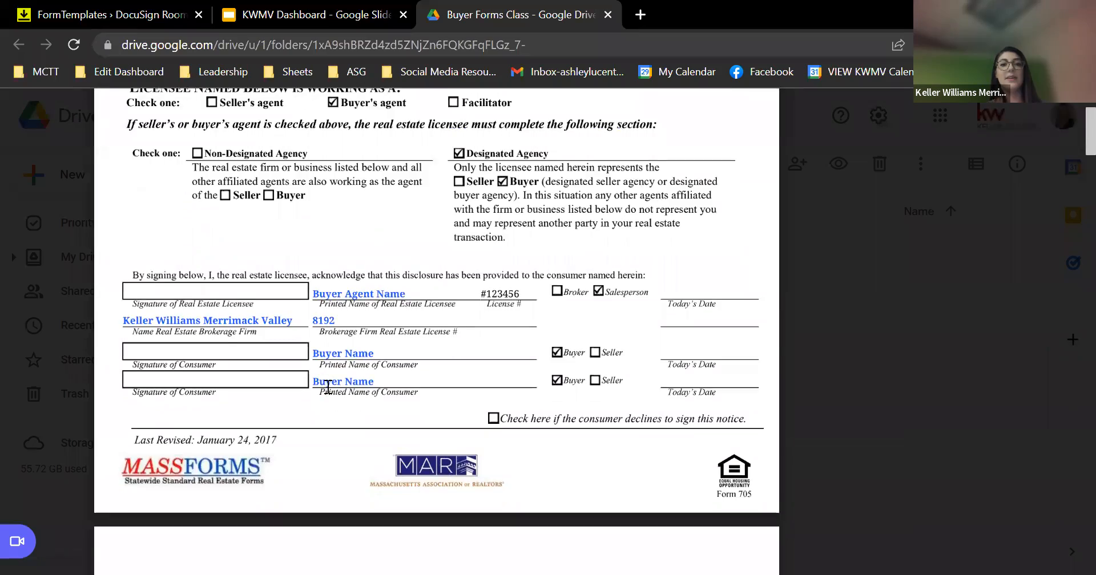
{"action": "scroll", "coordinate": [328, 387], "scroll_direction": "down", "scroll_amount": 15}
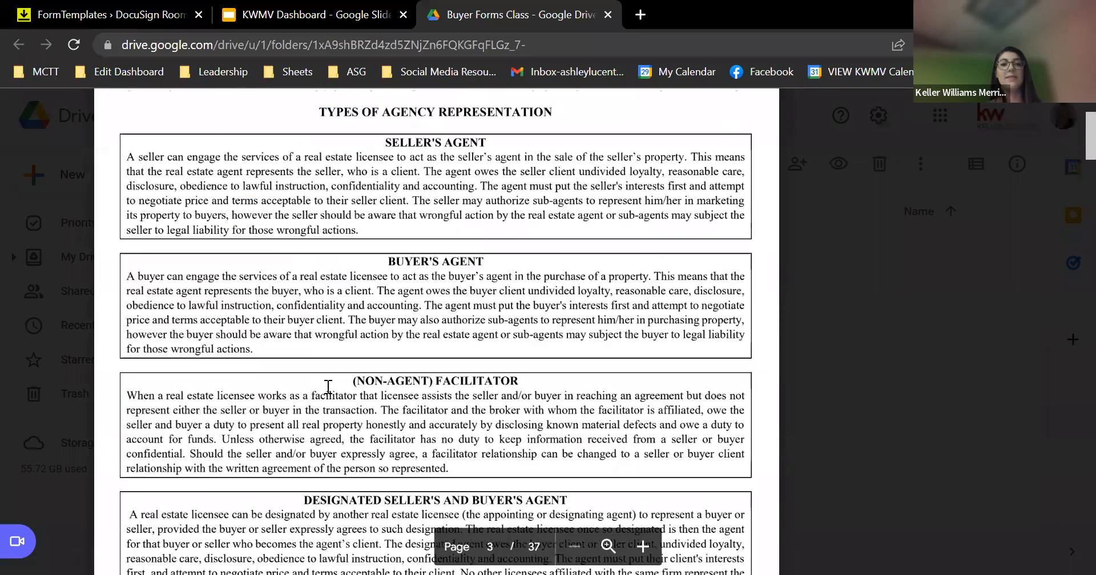
{"action": "scroll", "coordinate": [328, 387], "scroll_direction": "down", "scroll_amount": 4}
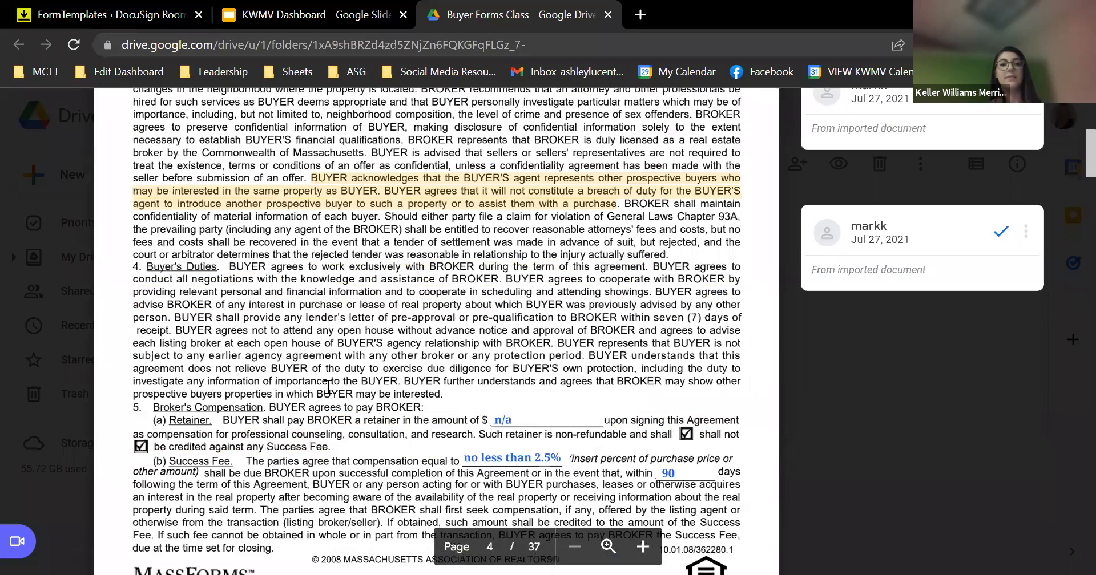
{"action": "scroll", "coordinate": [329, 387], "scroll_direction": "down", "scroll_amount": 20}
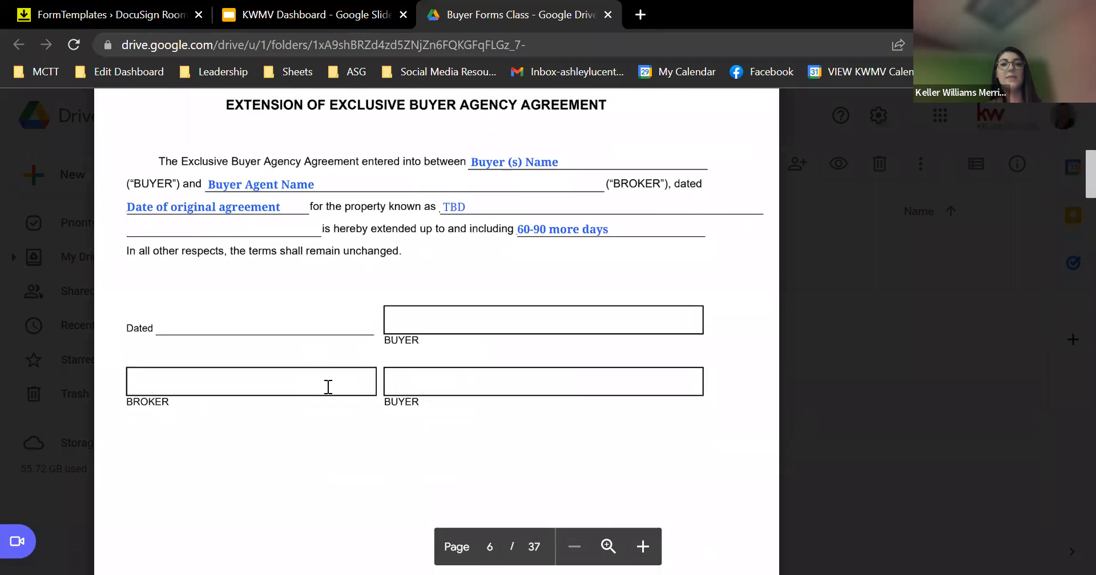
{"action": "scroll", "coordinate": [328, 387], "scroll_direction": "down", "scroll_amount": 14}
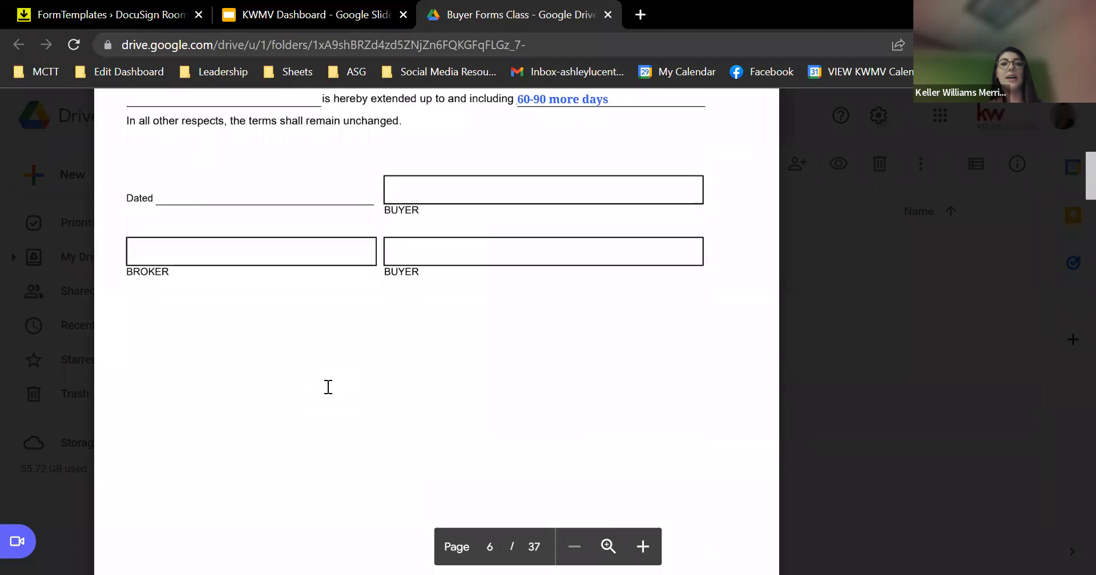
{"action": "scroll", "coordinate": [328, 387], "scroll_direction": "down", "scroll_amount": 2}
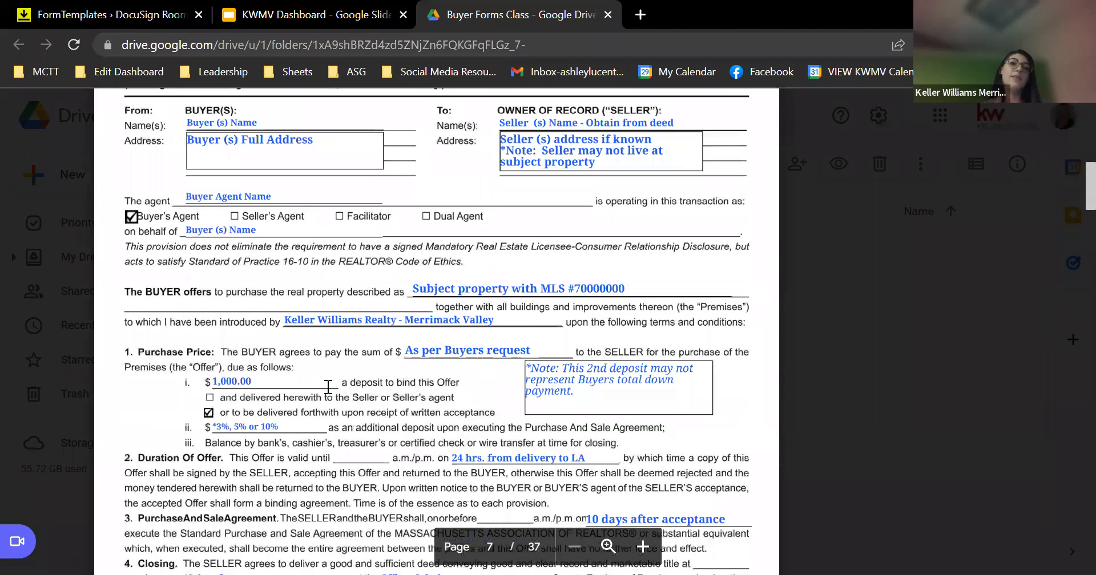
{"action": "scroll", "coordinate": [328, 387], "scroll_direction": "down", "scroll_amount": 5}
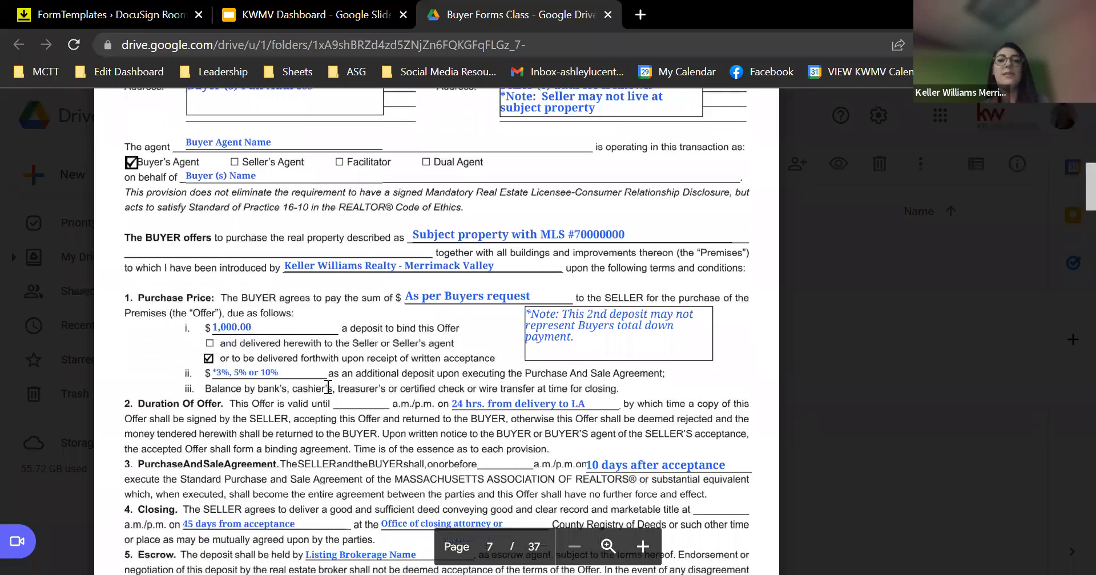
{"action": "scroll", "coordinate": [328, 387], "scroll_direction": "down", "scroll_amount": 8}
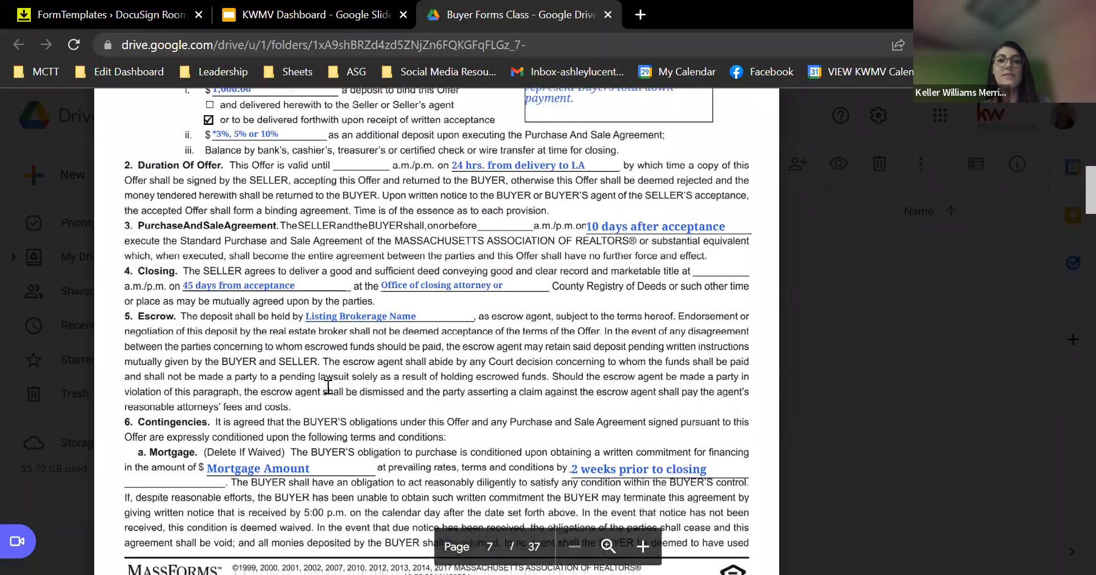
{"action": "scroll", "coordinate": [328, 387], "scroll_direction": "down", "scroll_amount": 10}
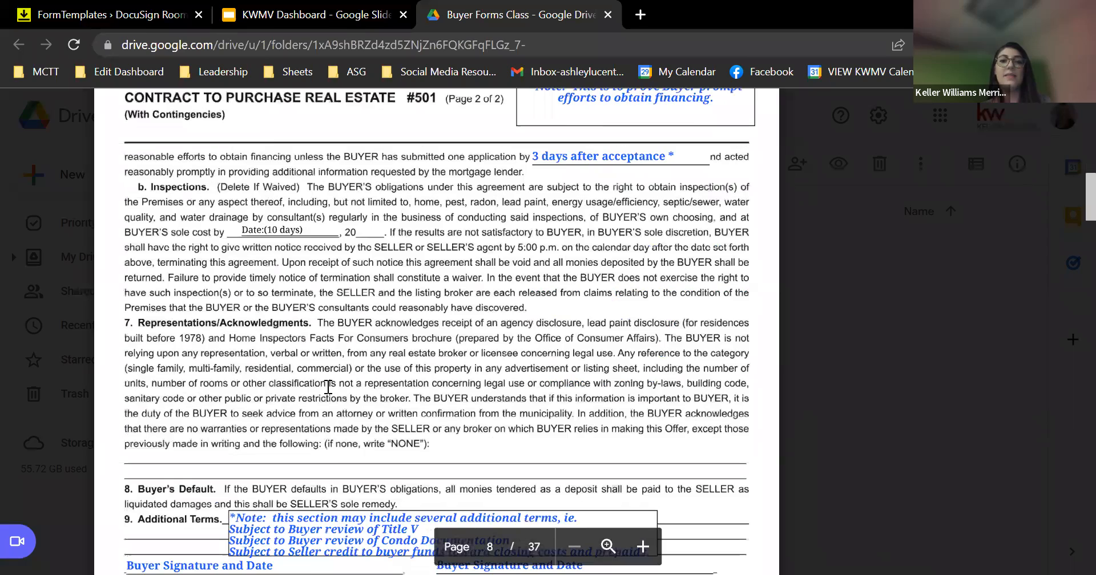
{"action": "scroll", "coordinate": [328, 387], "scroll_direction": "down", "scroll_amount": 12}
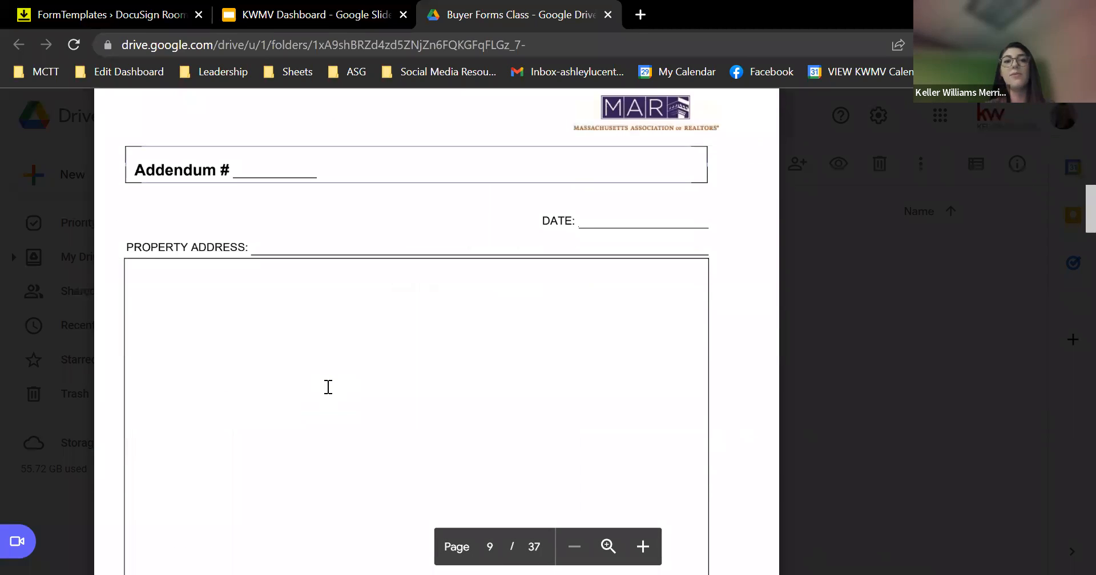
{"action": "scroll", "coordinate": [328, 387], "scroll_direction": "down", "scroll_amount": 17}
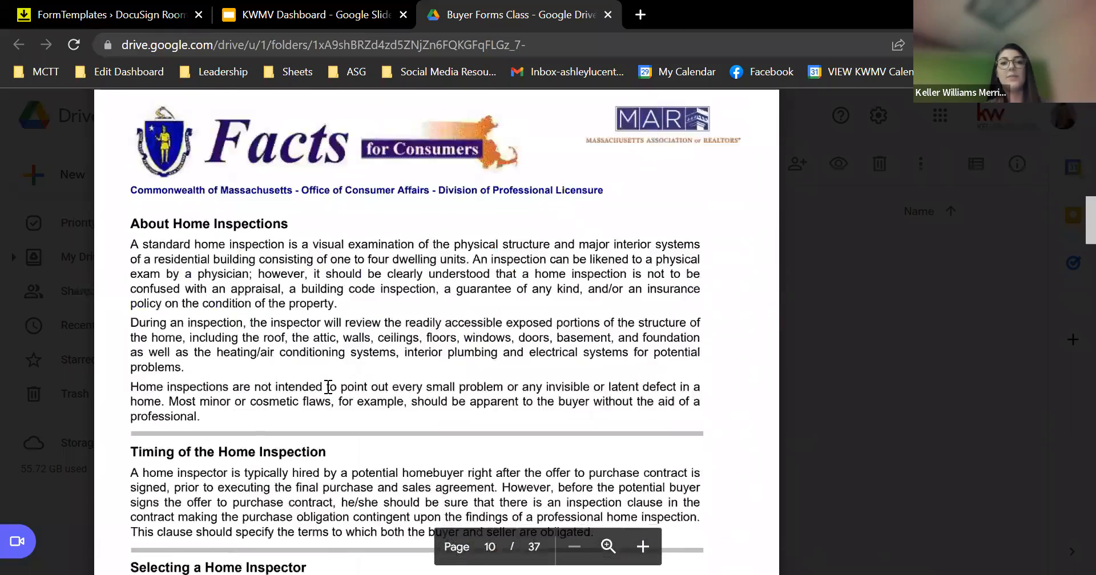
{"action": "scroll", "coordinate": [328, 387], "scroll_direction": "down", "scroll_amount": 20}
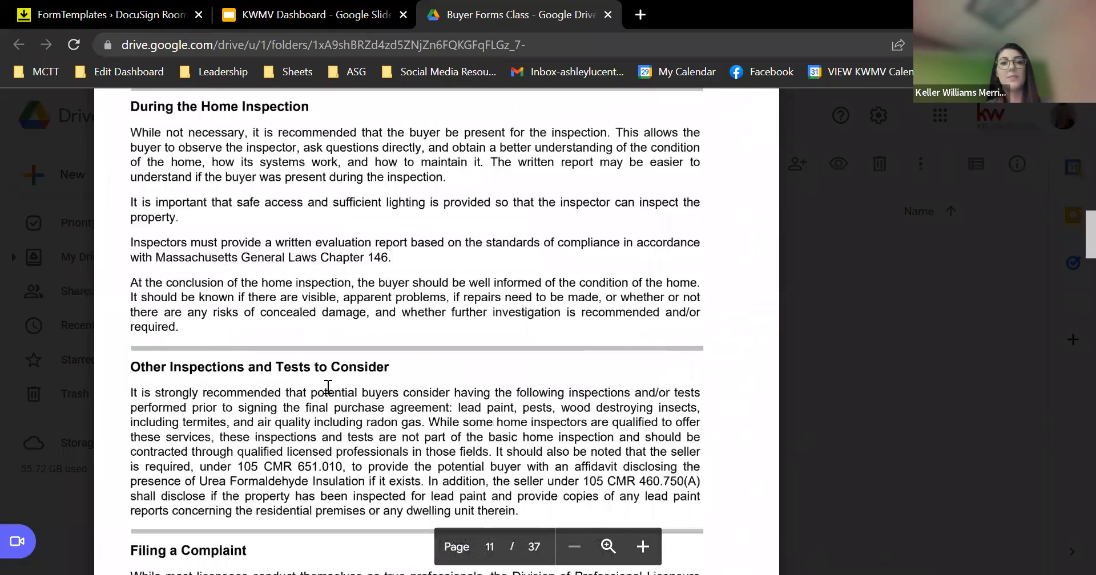
{"action": "scroll", "coordinate": [328, 387], "scroll_direction": "down", "scroll_amount": 20}
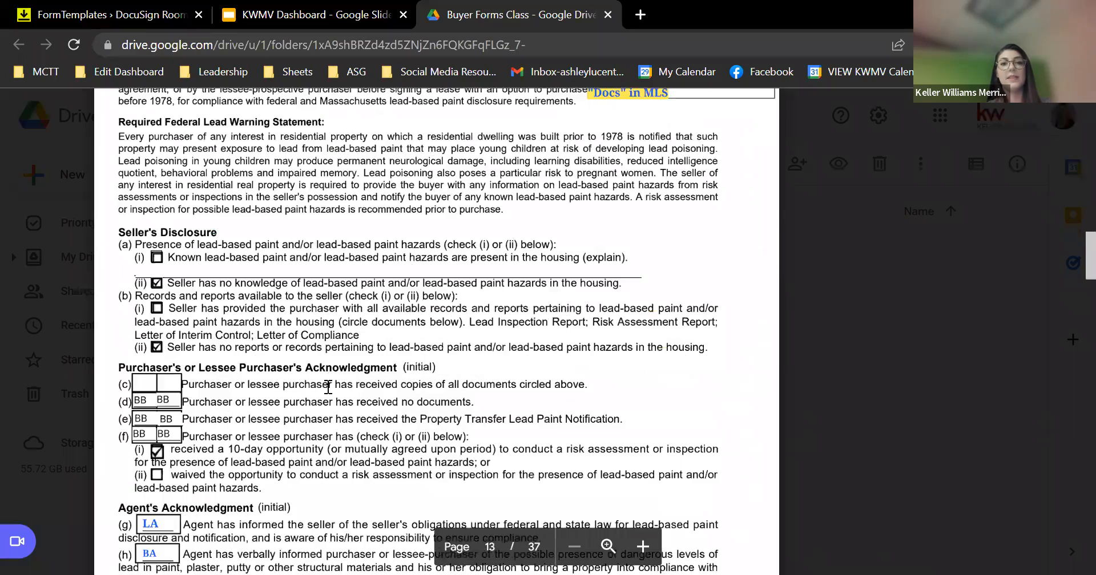
{"action": "scroll", "coordinate": [328, 387], "scroll_direction": "down", "scroll_amount": 1}
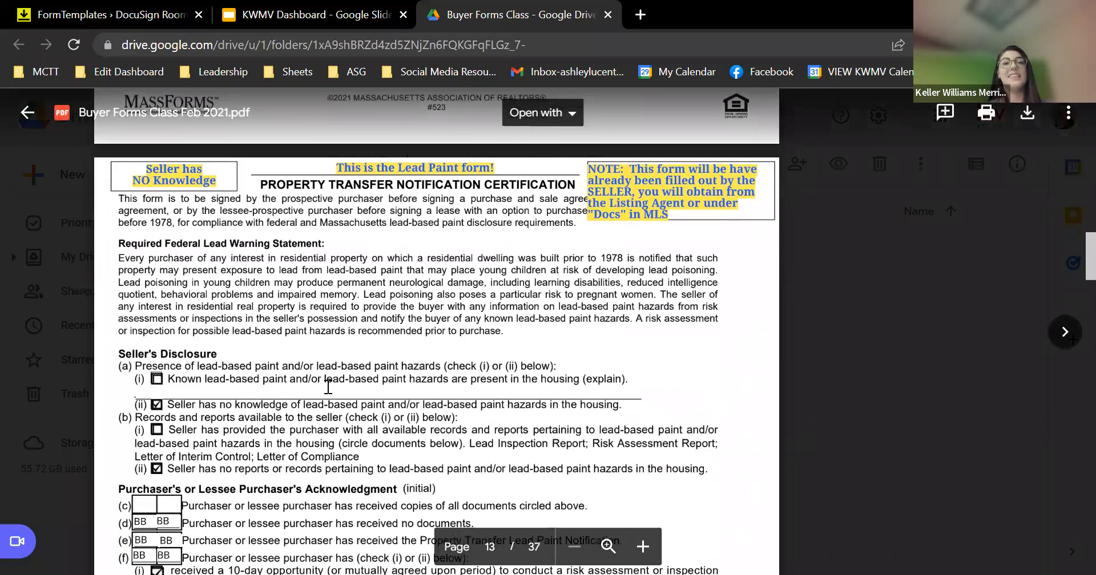
{"action": "scroll", "coordinate": [328, 387], "scroll_direction": "down", "scroll_amount": 3}
{"action": "scroll", "coordinate": [328, 387], "scroll_direction": "down", "scroll_amount": 1}
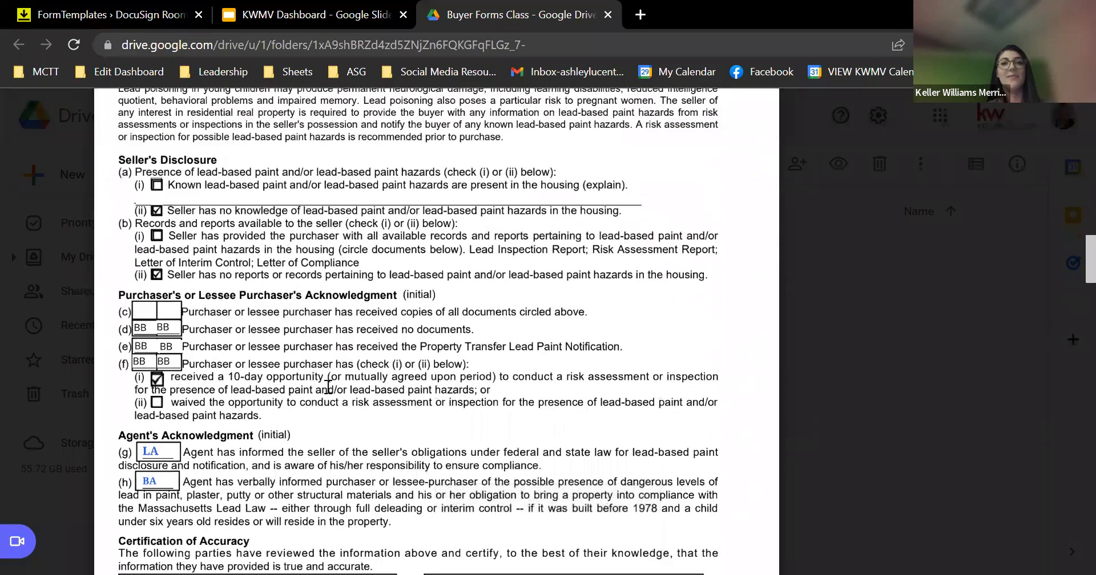
{"action": "scroll", "coordinate": [452, 259], "scroll_direction": "up", "scroll_amount": 6}
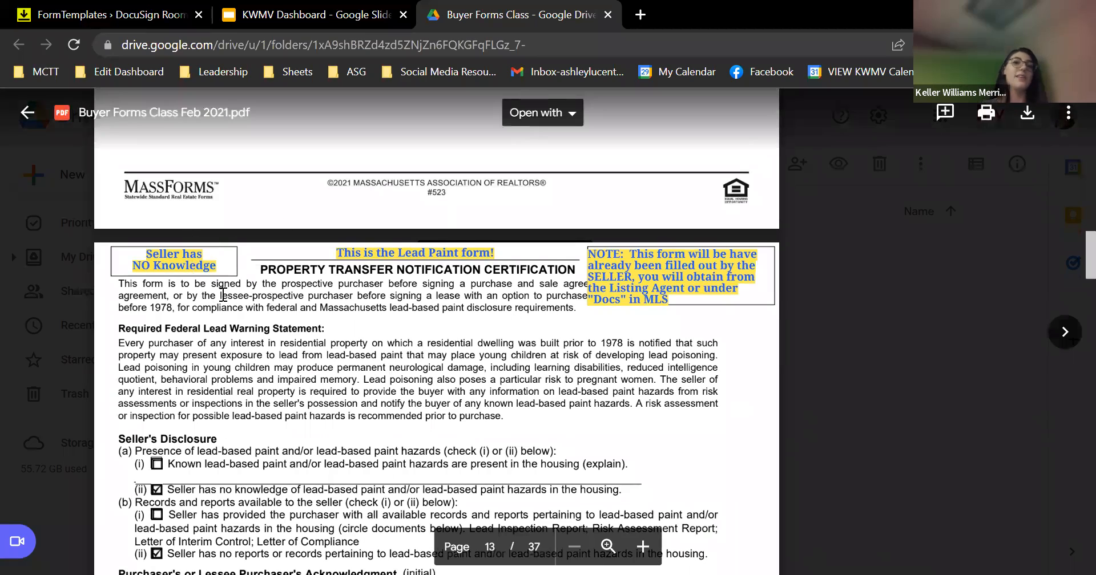
{"action": "scroll", "coordinate": [222, 295], "scroll_direction": "down", "scroll_amount": 15}
{"action": "scroll", "coordinate": [223, 295], "scroll_direction": "up", "scroll_amount": 2}
{"action": "scroll", "coordinate": [221, 404], "scroll_direction": "down", "scroll_amount": 3}
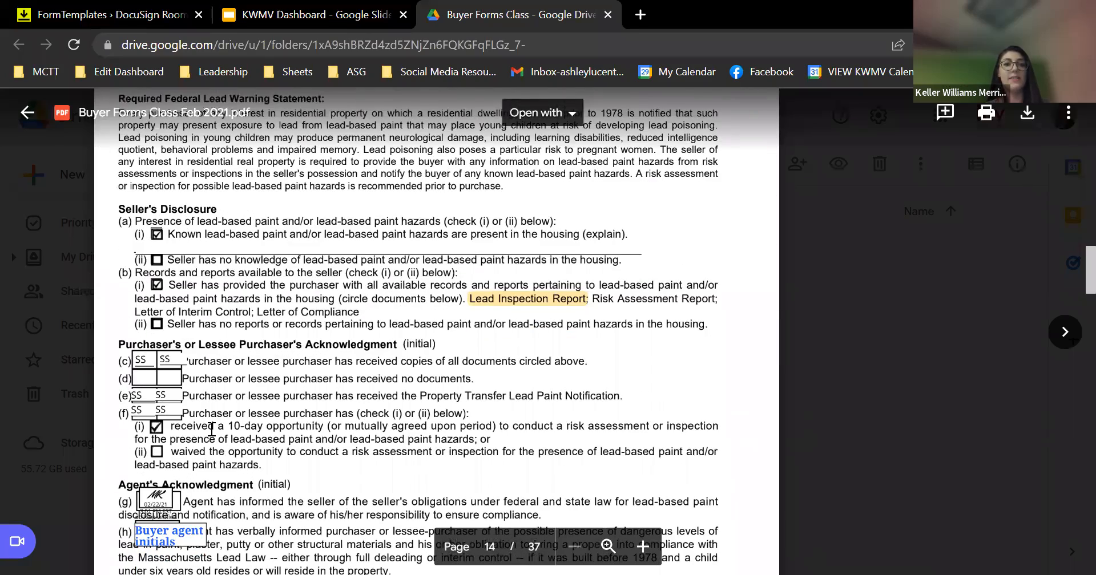
{"action": "scroll", "coordinate": [211, 430], "scroll_direction": "down", "scroll_amount": 2}
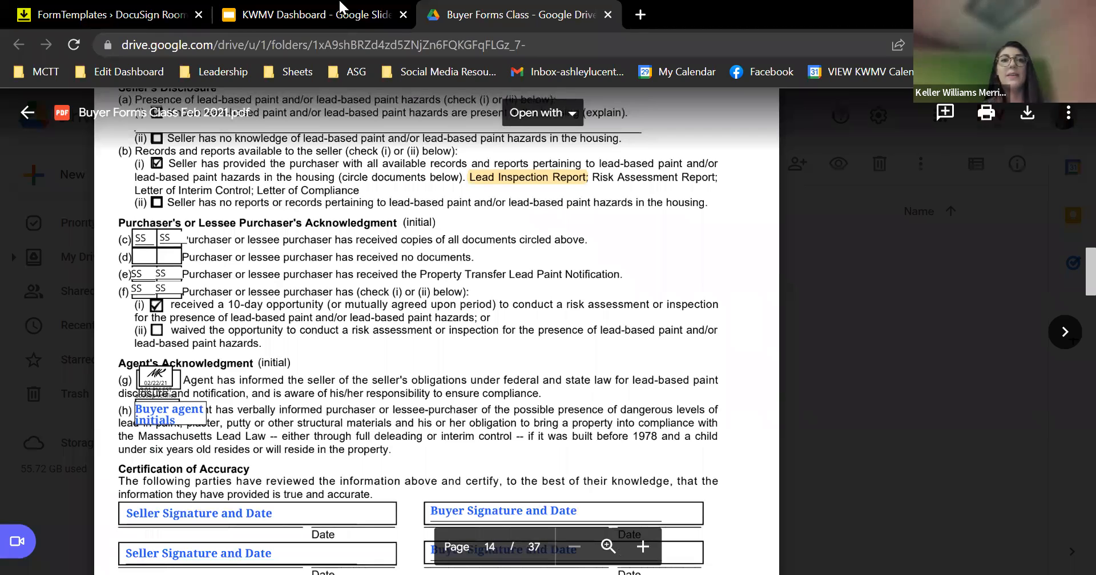
{"action": "left_click", "coordinate": [165, 10]}
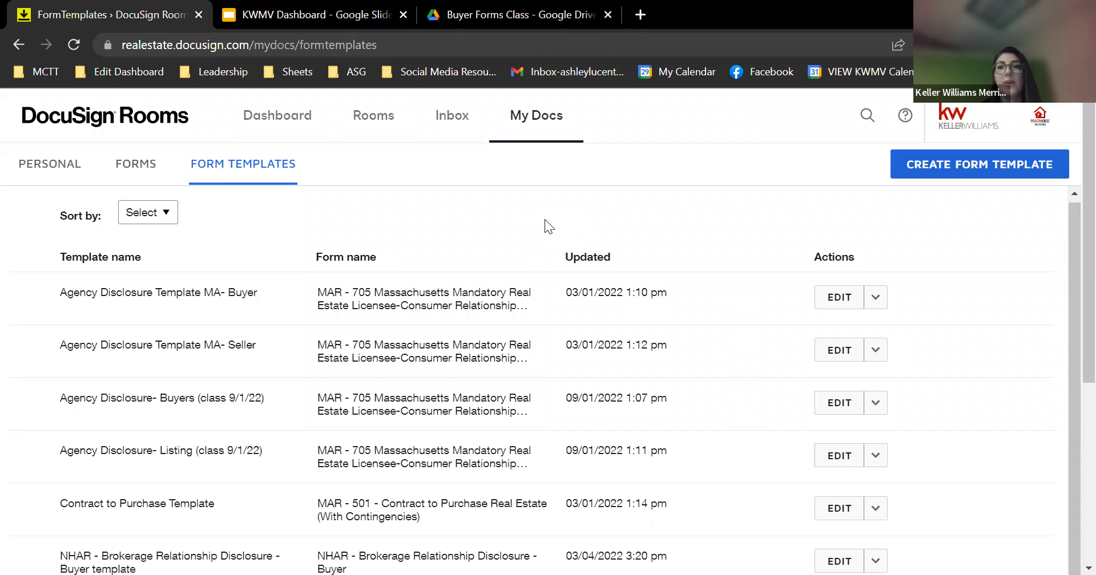
Search Rooms by the buyer's name, open the buyer test room, and show its Documents
{"action": "left_click", "coordinate": [409, 117]}
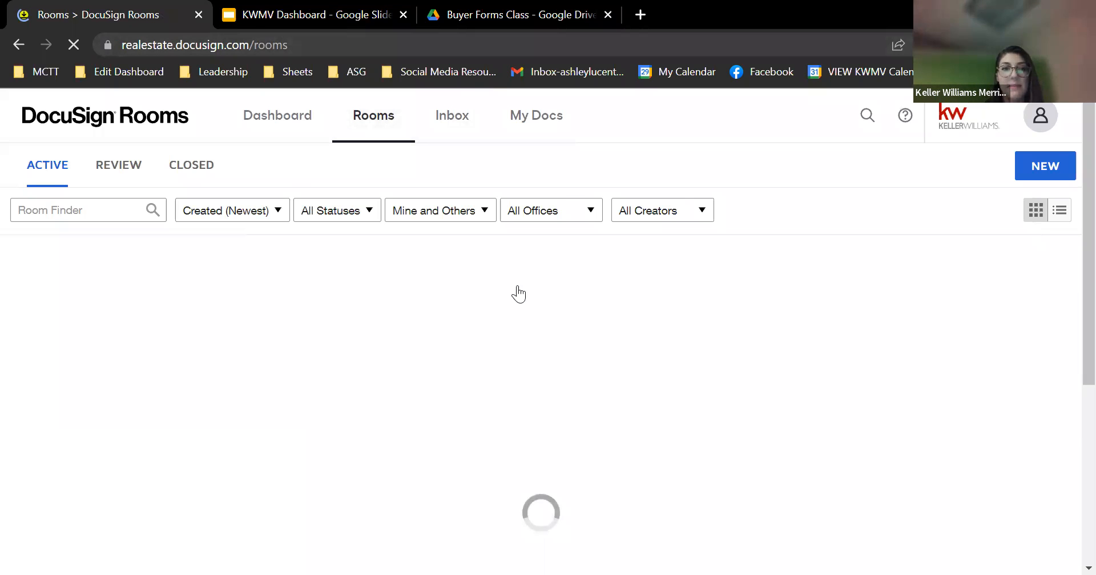
{"action": "left_click", "coordinate": [78, 206]}
{"action": "type", "text": "ashley"}
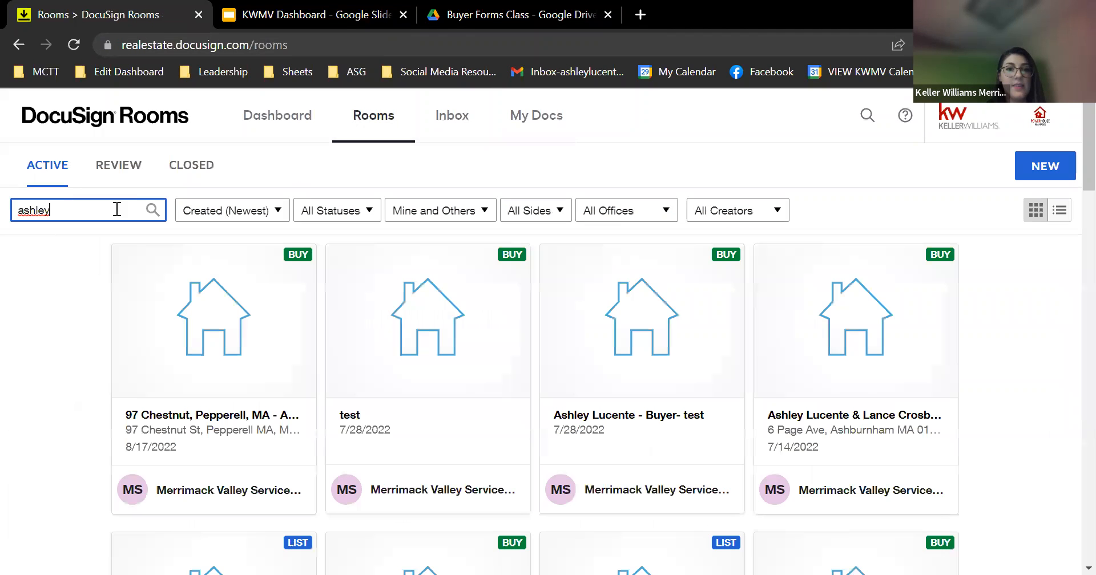
{"action": "scroll", "coordinate": [472, 360], "scroll_direction": "down", "scroll_amount": 1}
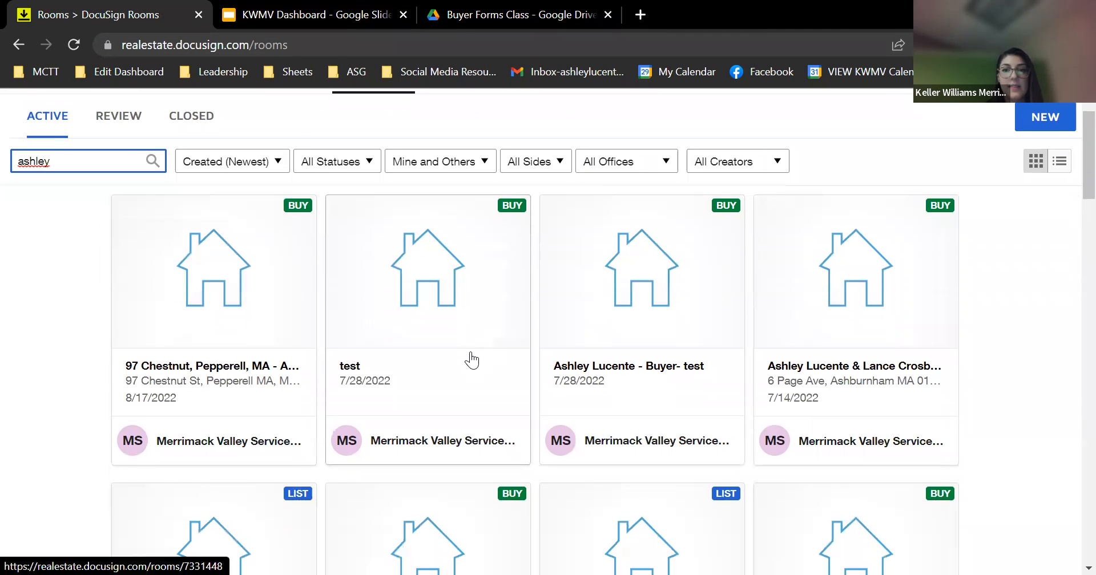
{"action": "left_click", "coordinate": [643, 304]}
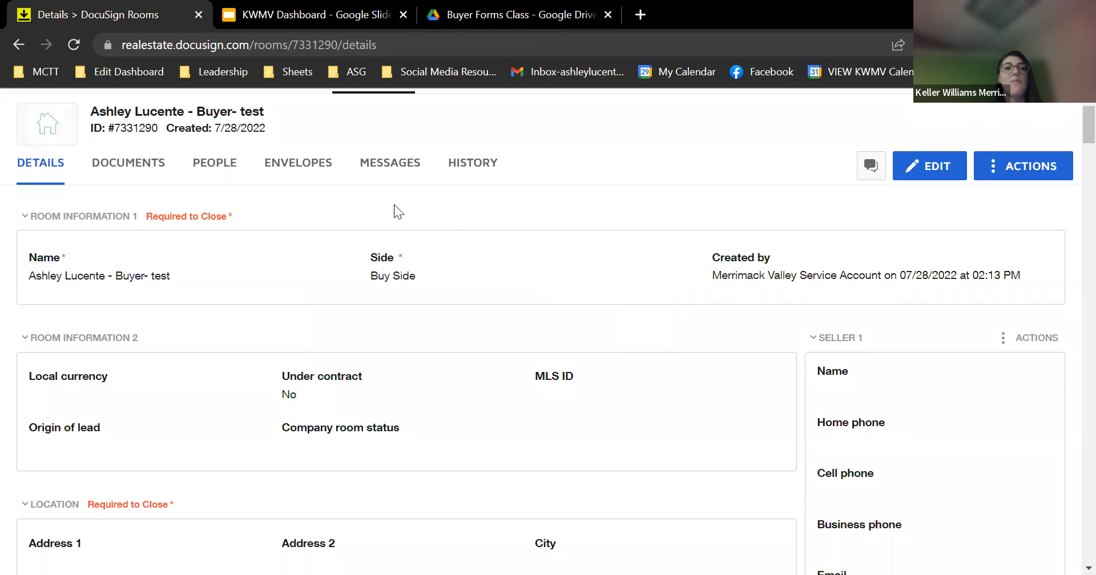
{"action": "left_click", "coordinate": [143, 169]}
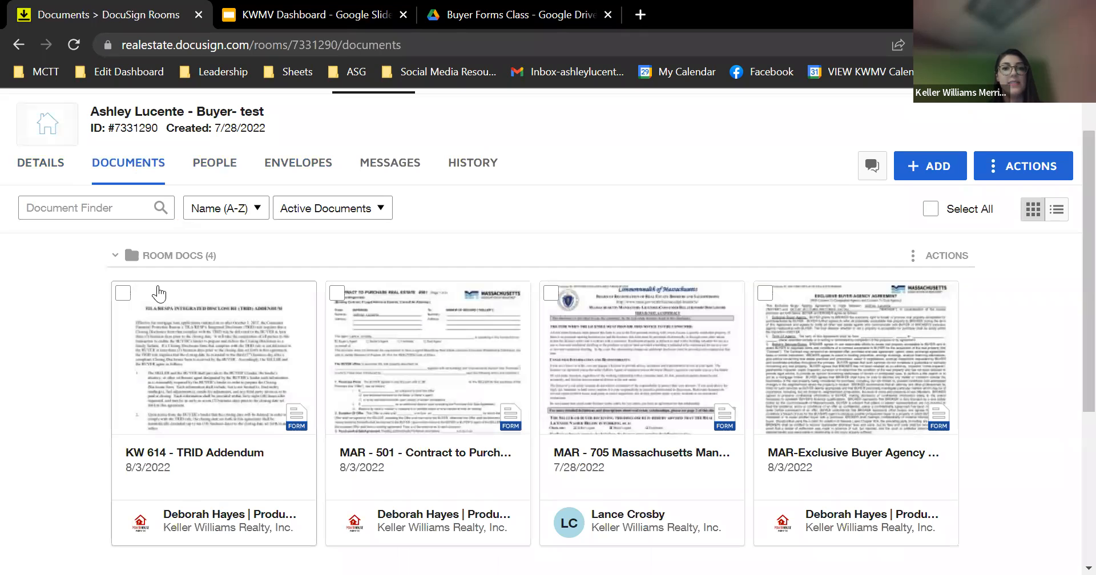
Select all four room documents and permanently delete them
{"action": "left_click", "coordinate": [931, 210]}
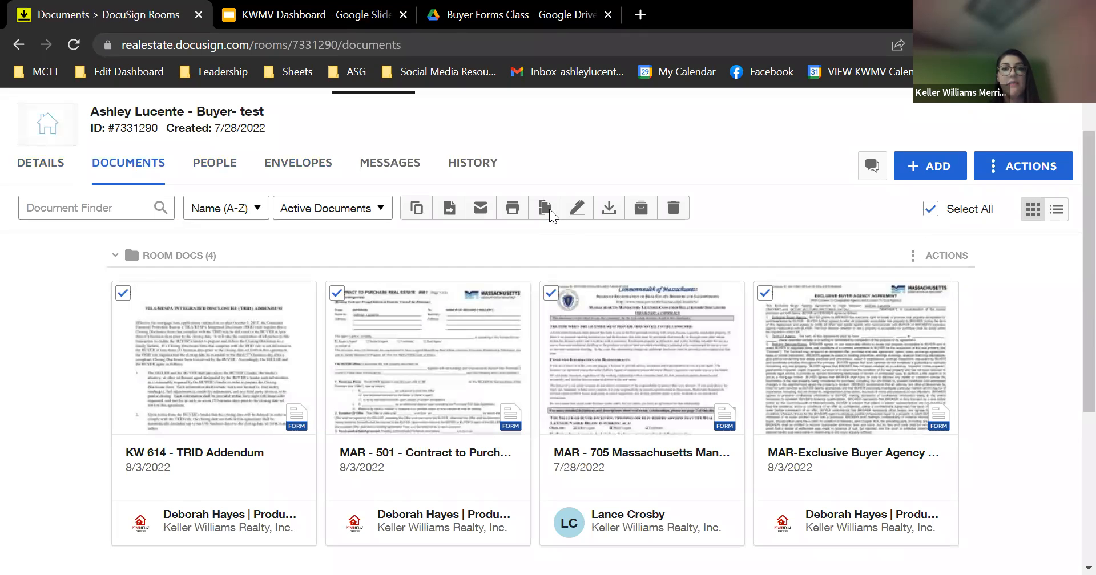
{"action": "left_click", "coordinate": [684, 201]}
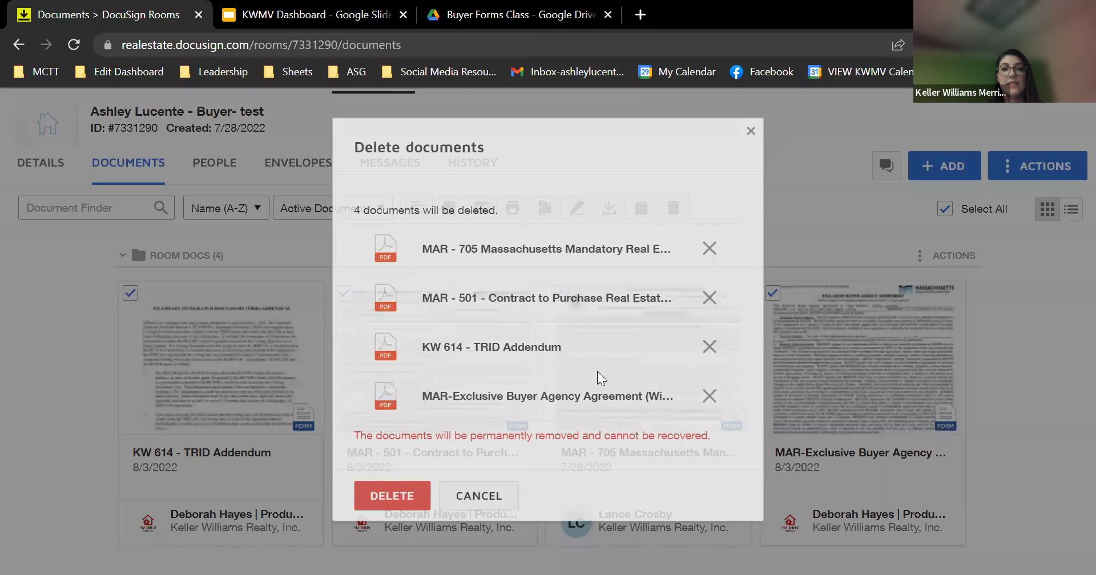
{"action": "left_click", "coordinate": [412, 495]}
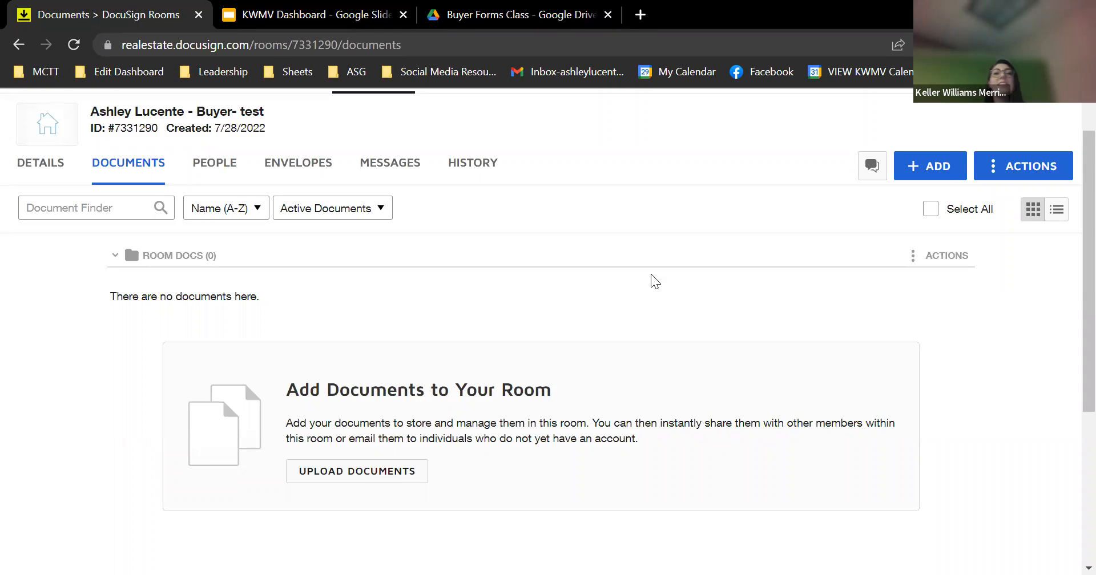
{"action": "scroll", "coordinate": [651, 275], "scroll_direction": "up", "scroll_amount": 1}
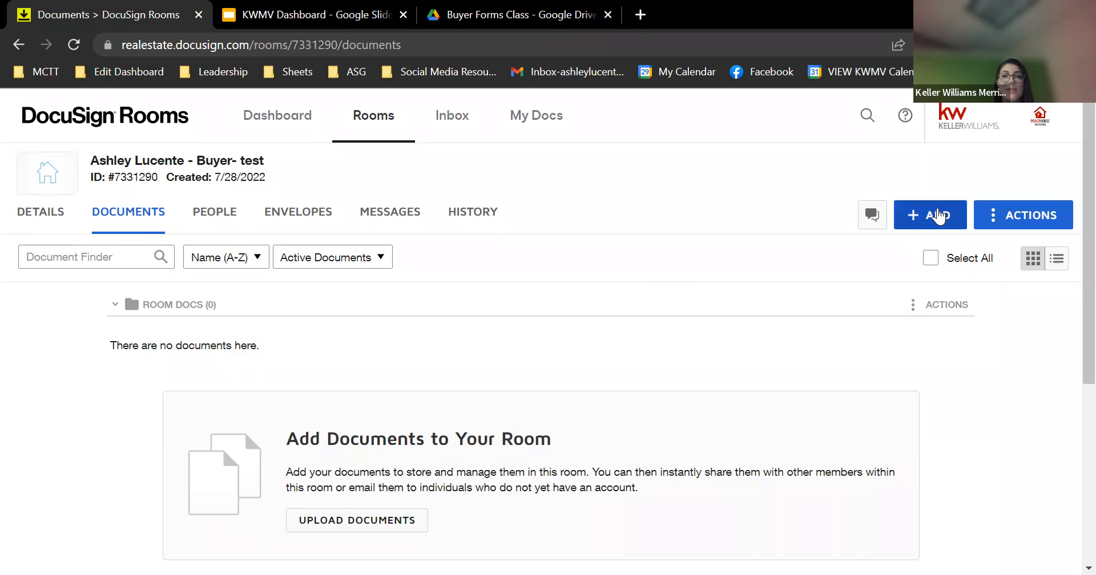
From DocuSign Forms, open KWMV Buyer Forms- MA and check MAR - 501 and MAR - 705
{"action": "left_click", "coordinate": [929, 214]}
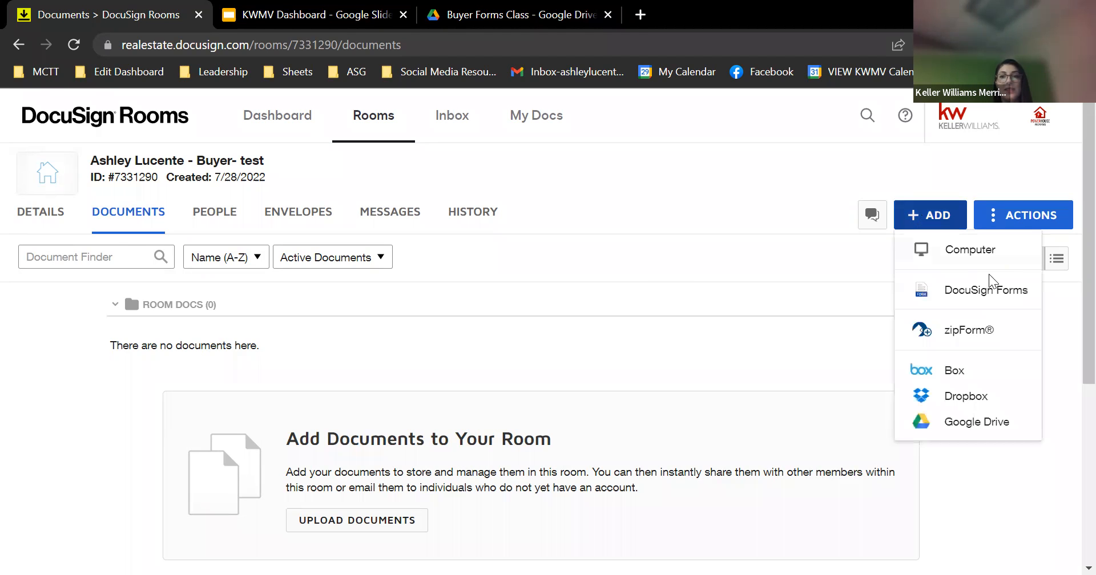
{"action": "left_click", "coordinate": [981, 292]}
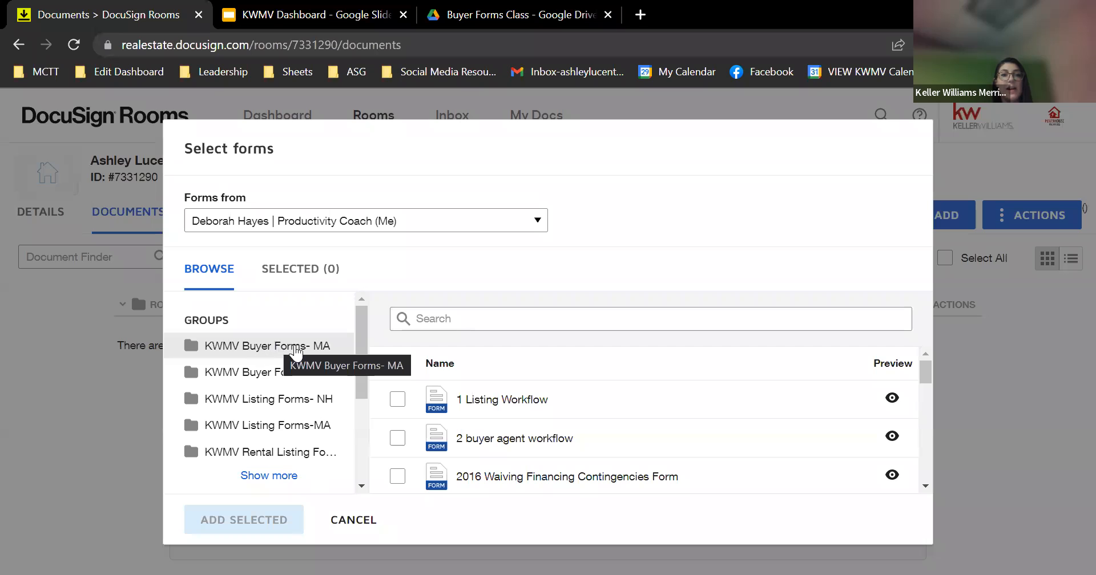
{"action": "left_click", "coordinate": [289, 346]}
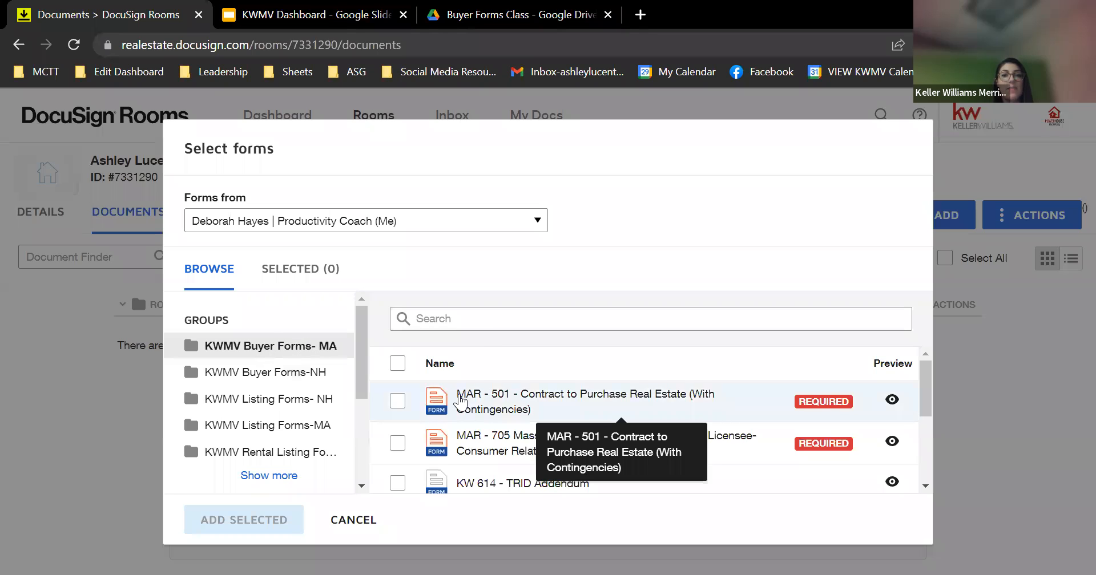
{"action": "scroll", "coordinate": [454, 394], "scroll_direction": "down", "scroll_amount": 1}
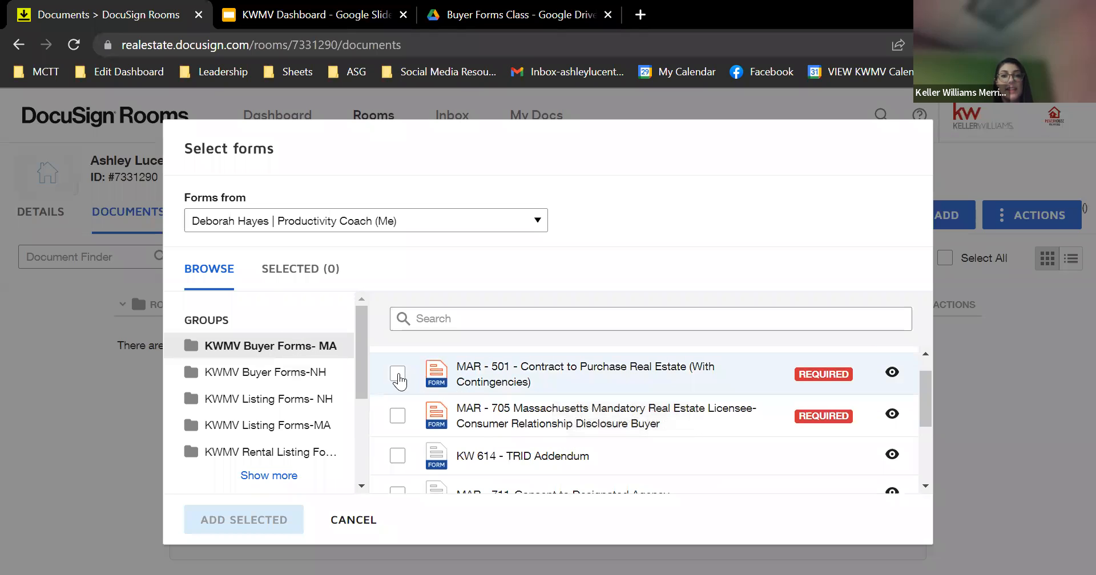
{"action": "left_click", "coordinate": [397, 377]}
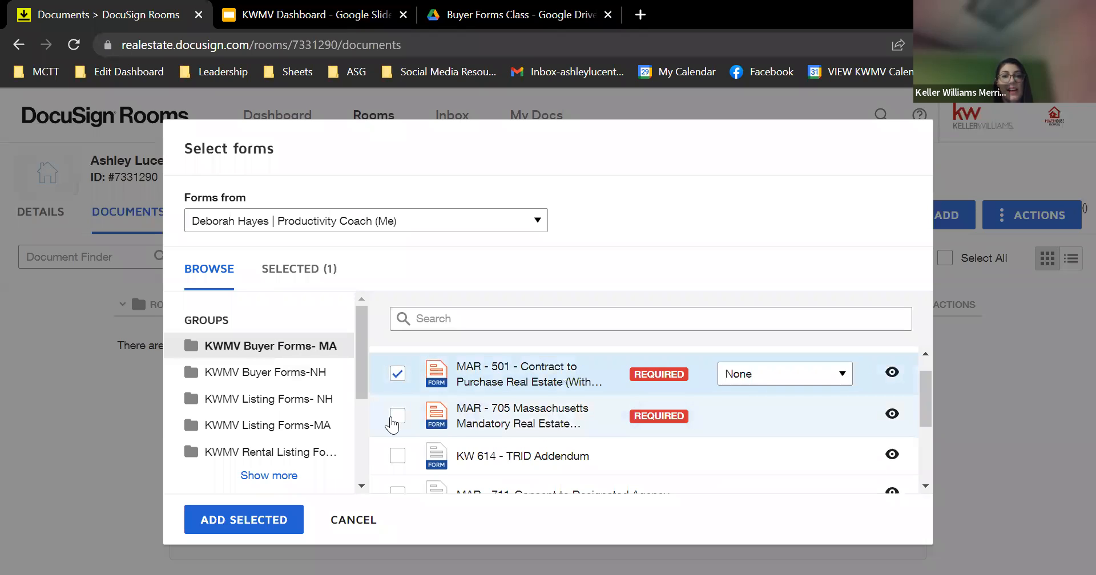
{"action": "left_click", "coordinate": [394, 420]}
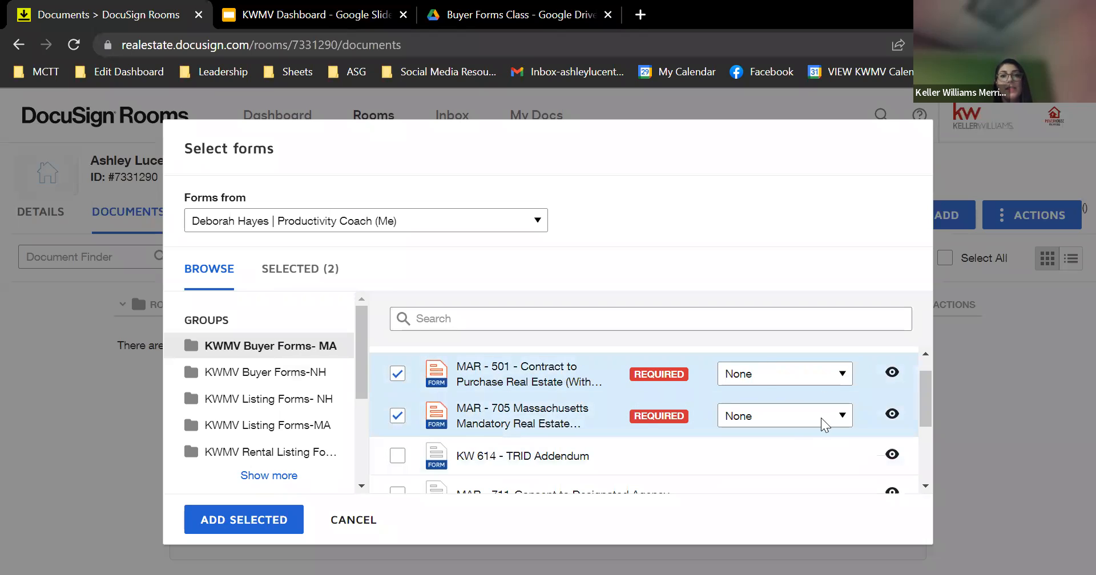
{"action": "scroll", "coordinate": [765, 392], "scroll_direction": "down", "scroll_amount": 1}
{"action": "scroll", "coordinate": [765, 391], "scroll_direction": "up", "scroll_amount": 2}
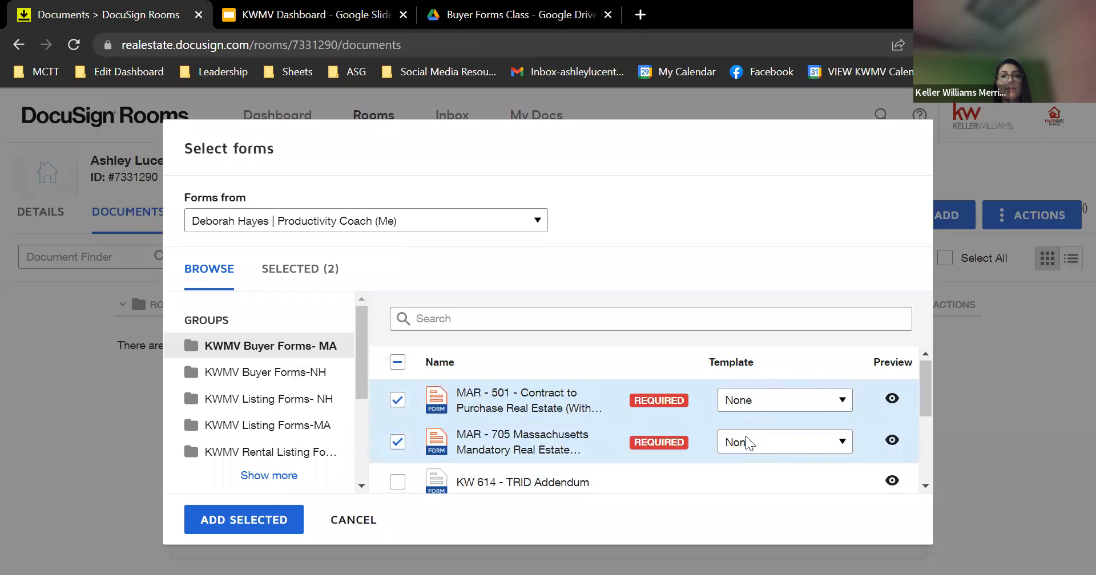
Assign Offer Template to MAR - 501 and Agency Disclosure- Buyers to MAR - 705, then add them
{"action": "left_click", "coordinate": [765, 406]}
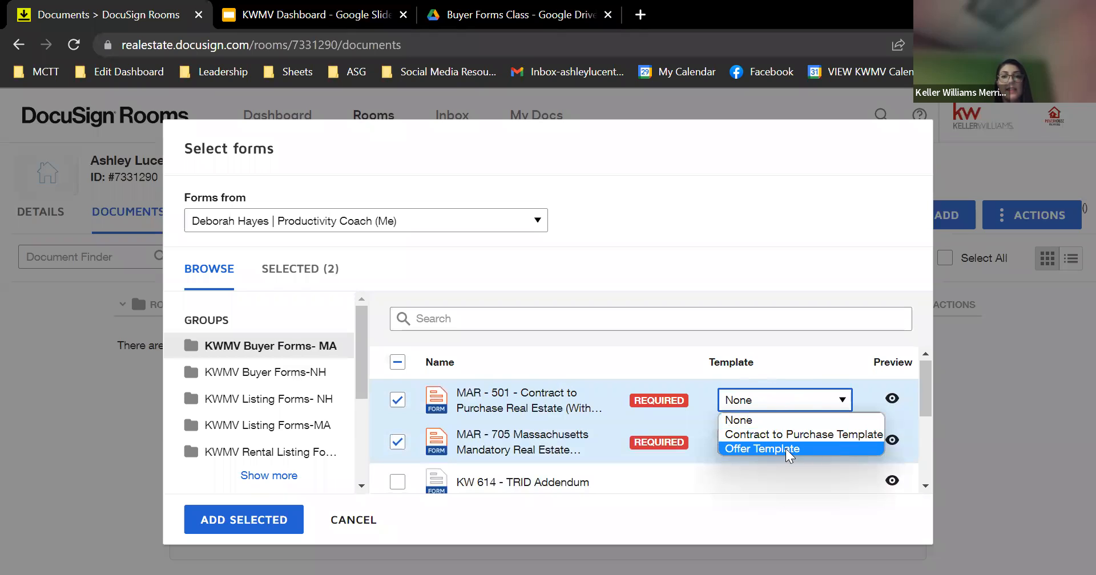
{"action": "left_click", "coordinate": [787, 450]}
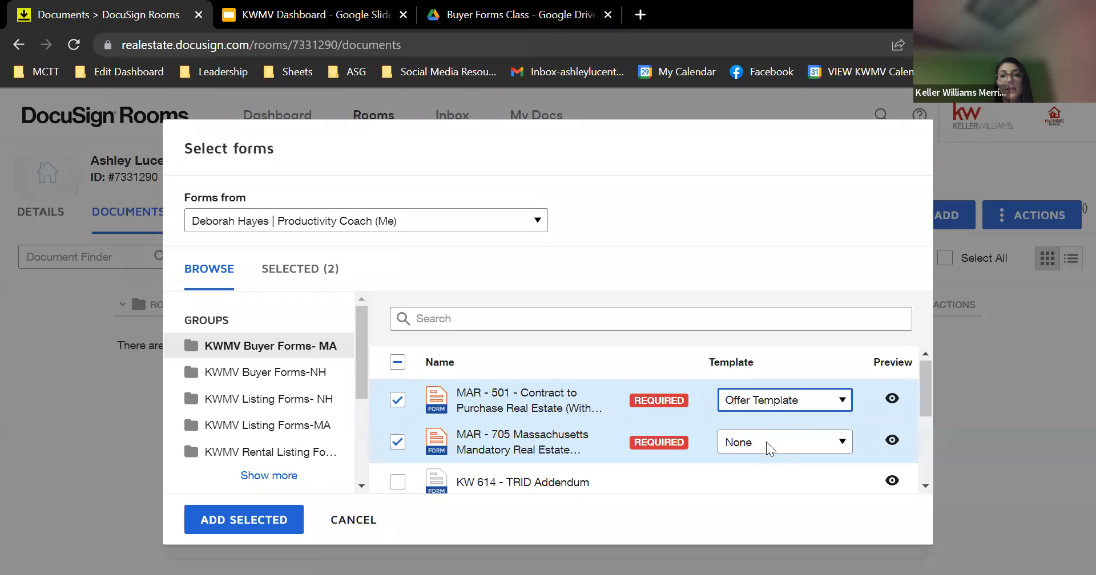
{"action": "left_click", "coordinate": [769, 448]}
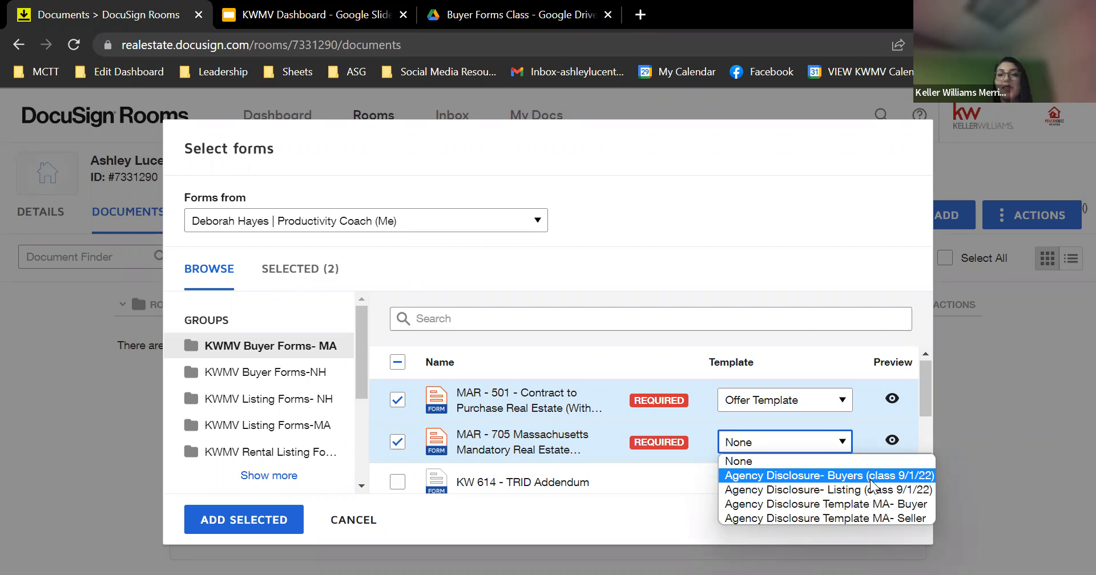
{"action": "left_click", "coordinate": [871, 478]}
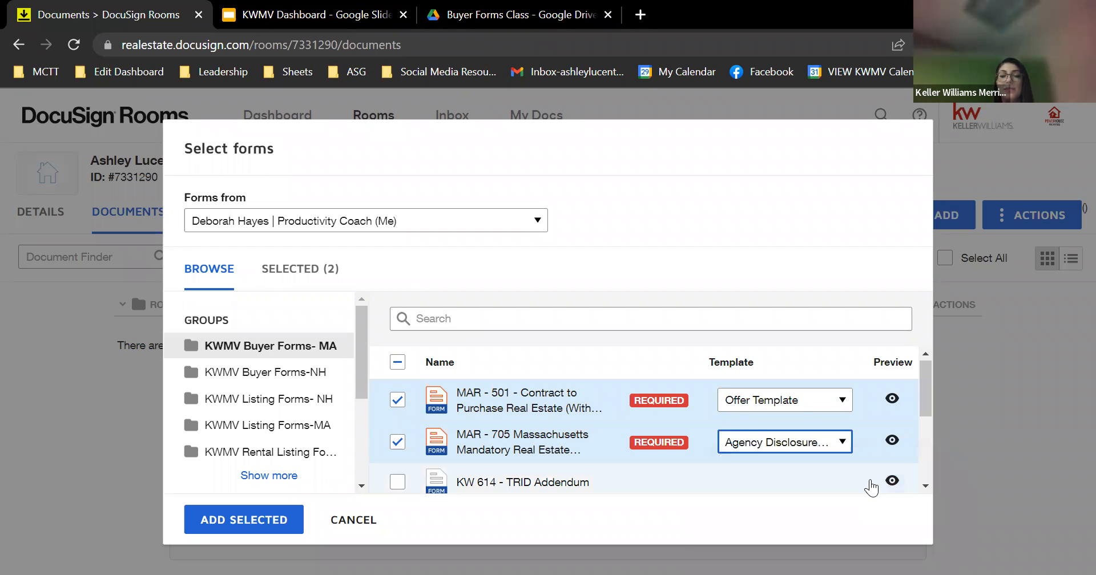
{"action": "left_click", "coordinate": [220, 533]}
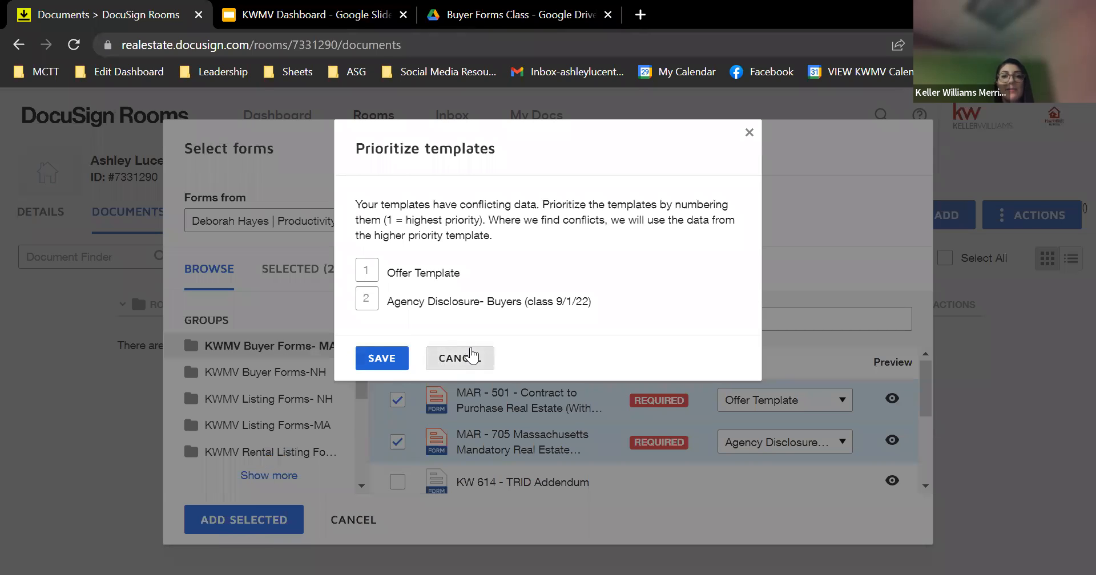
Assign the Contract to Purchase Template to MAR-501, add both selected forms, and save the priority order
{"action": "left_click", "coordinate": [470, 352]}
{"action": "left_click", "coordinate": [758, 397]}
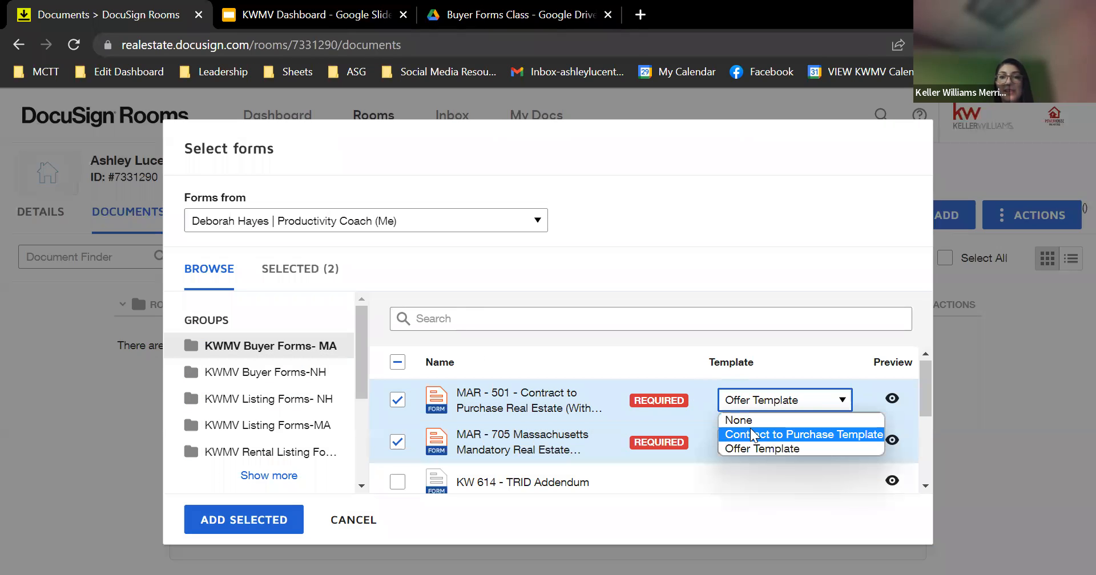
{"action": "left_click", "coordinate": [751, 431]}
{"action": "left_click", "coordinate": [813, 400]}
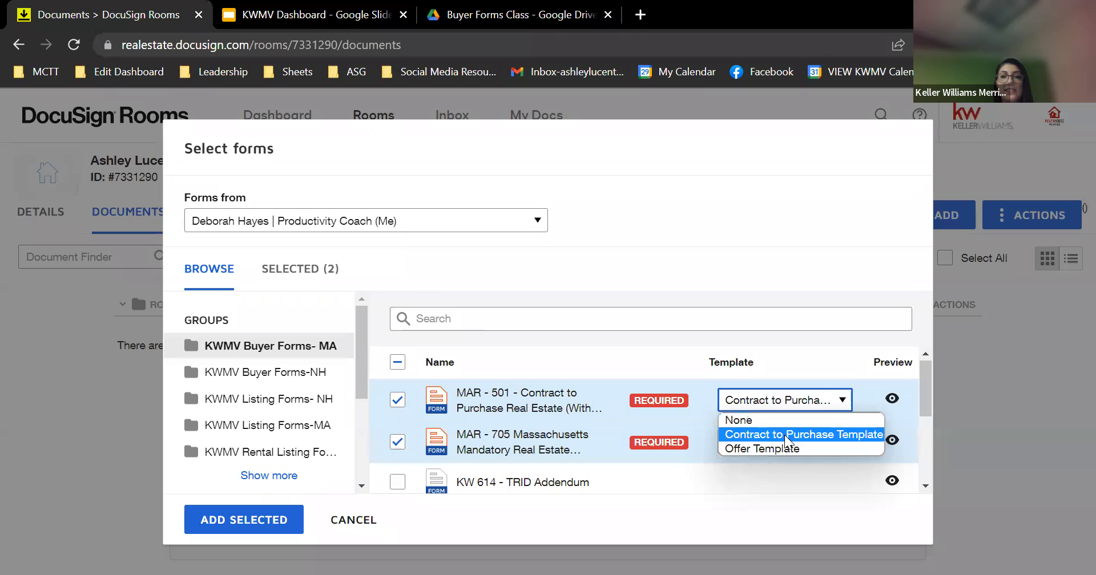
{"action": "left_click", "coordinate": [791, 438]}
{"action": "left_click", "coordinate": [239, 519]}
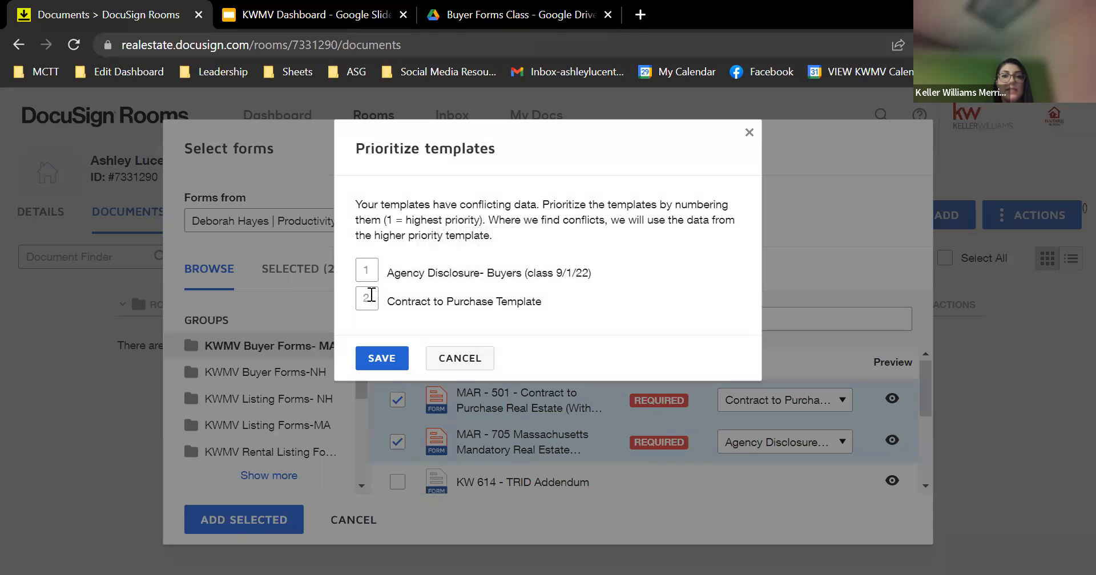
{"action": "left_click", "coordinate": [386, 350]}
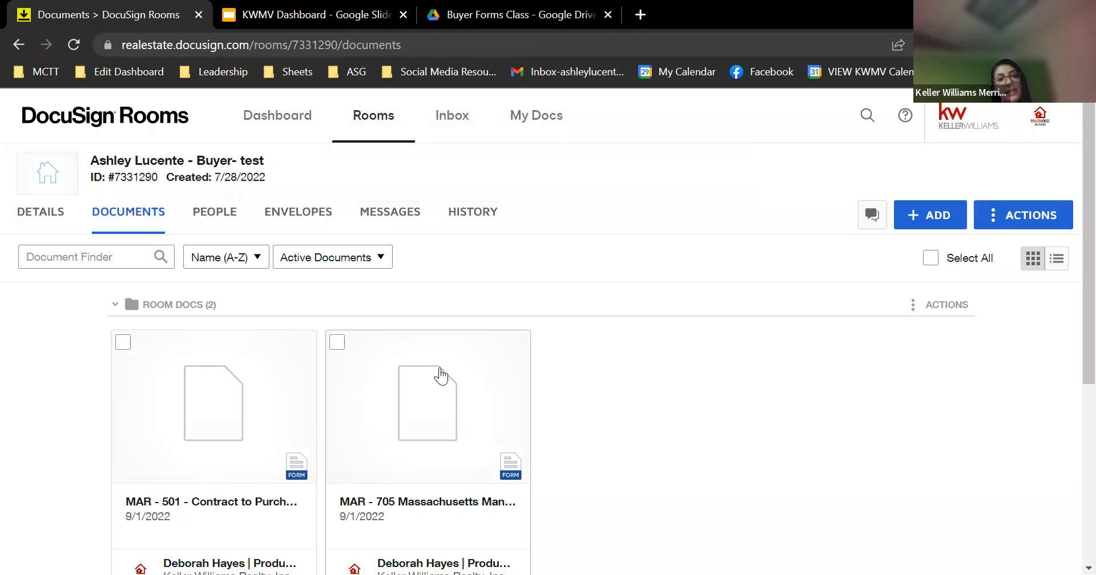
Enter the buyer's name in the MAR - 705 consumer printed-name field, then save and close
{"action": "left_click", "coordinate": [440, 369]}
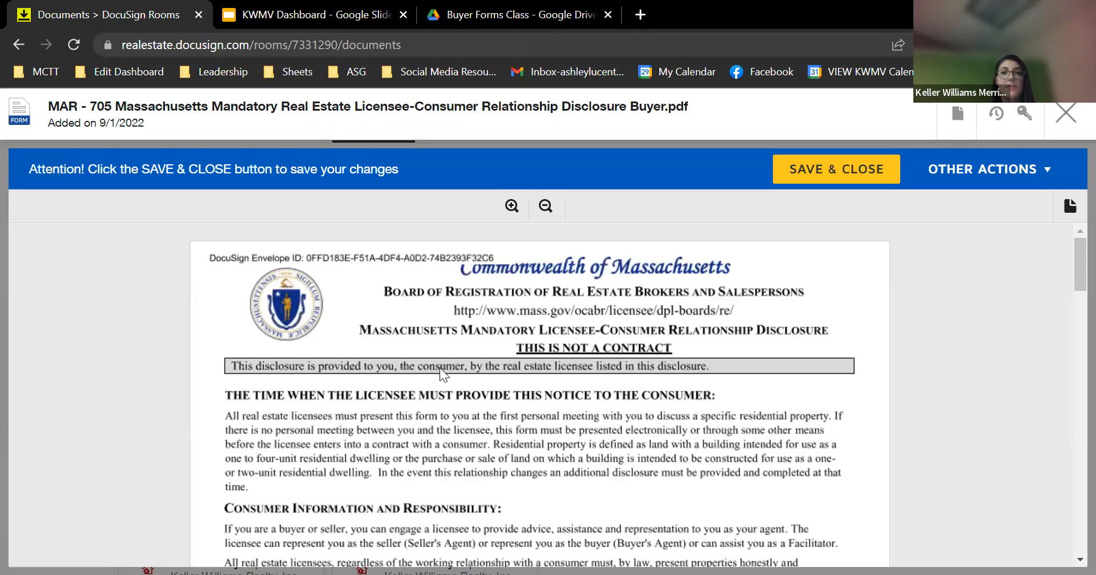
{"action": "scroll", "coordinate": [439, 367], "scroll_direction": "down", "scroll_amount": 10}
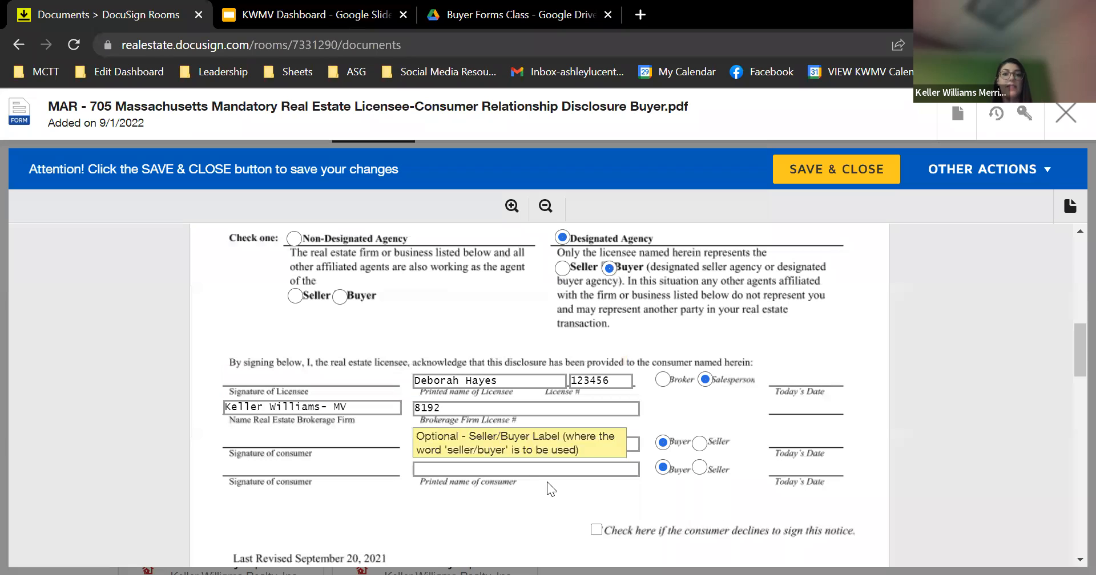
{"action": "left_click", "coordinate": [481, 439]}
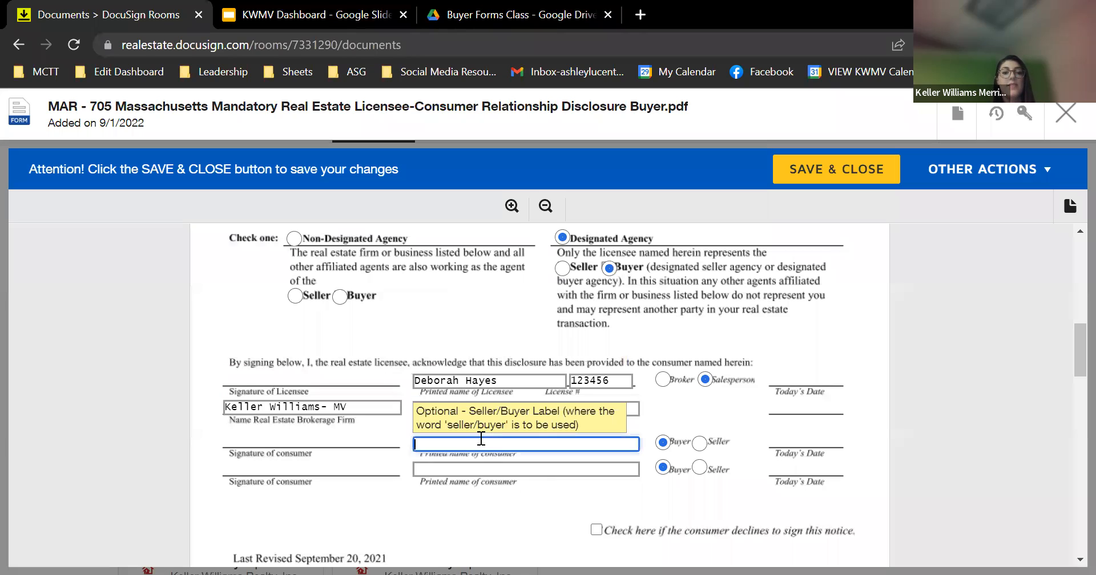
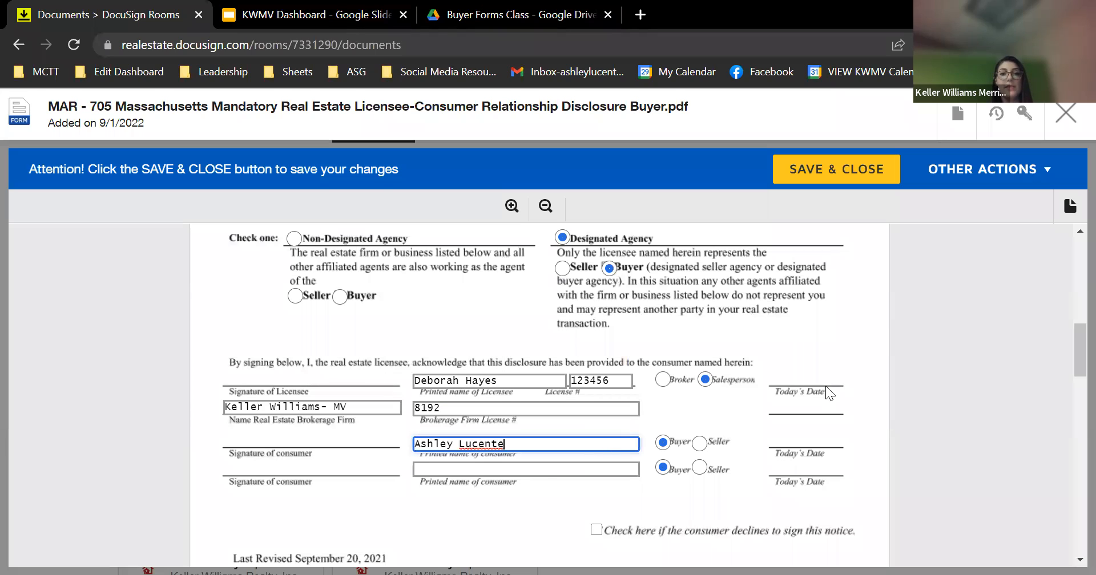
{"action": "left_click", "coordinate": [845, 175]}
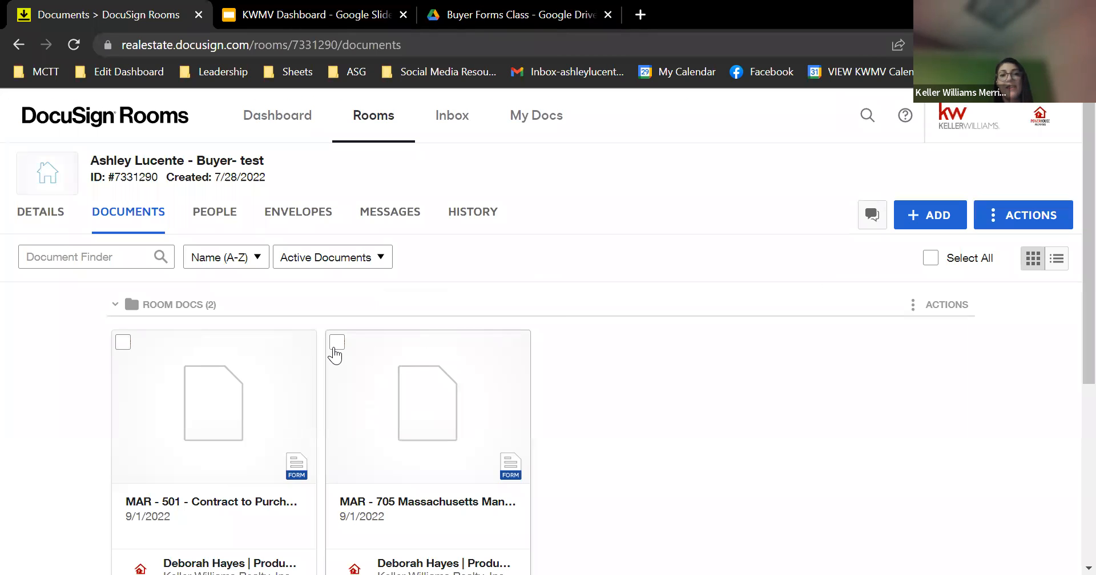
Create an envelope from MAR - 705 named 'Agency Dislcosure for' plus the buyer's first name
{"action": "left_click", "coordinate": [336, 343]}
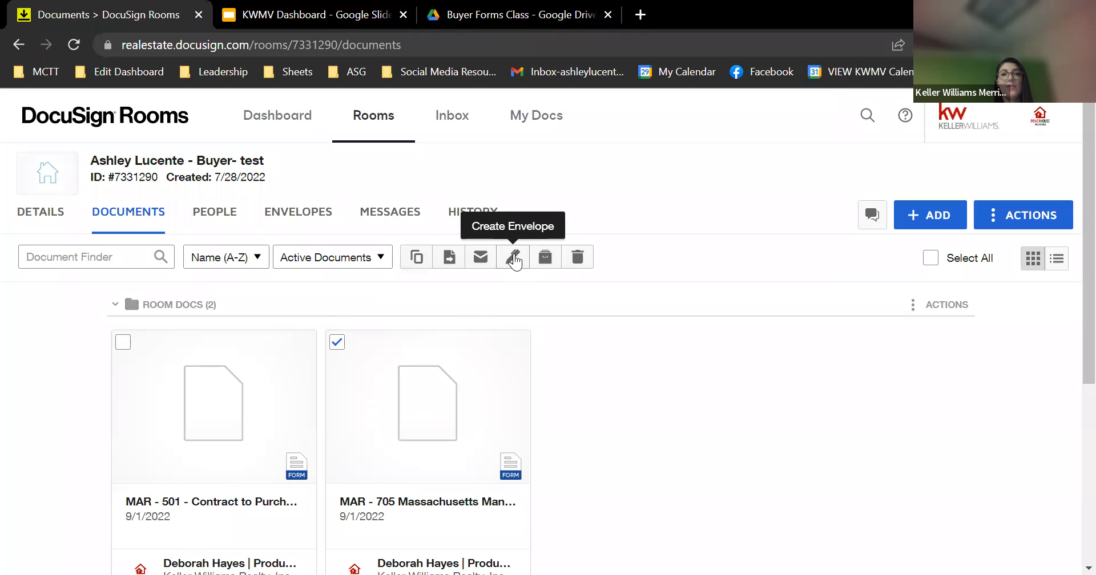
{"action": "left_click", "coordinate": [513, 260]}
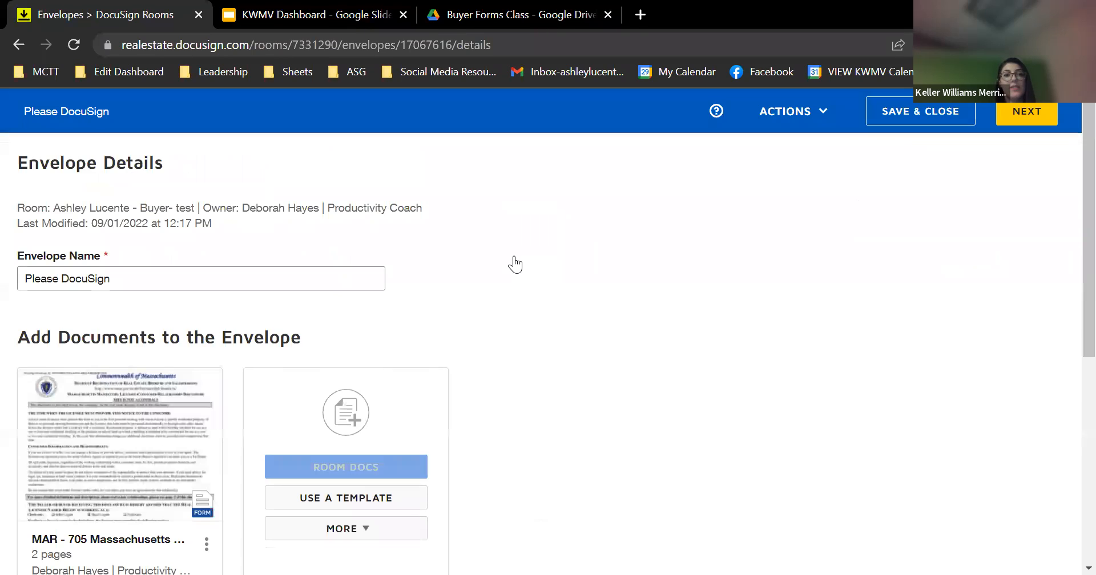
{"action": "scroll", "coordinate": [323, 316], "scroll_direction": "down", "scroll_amount": 2}
{"action": "scroll", "coordinate": [324, 321], "scroll_direction": "down", "scroll_amount": 1}
{"action": "scroll", "coordinate": [324, 322], "scroll_direction": "up", "scroll_amount": 3}
{"action": "left_click_drag", "start_coordinate": [196, 220], "coordinate": [1, 217]}
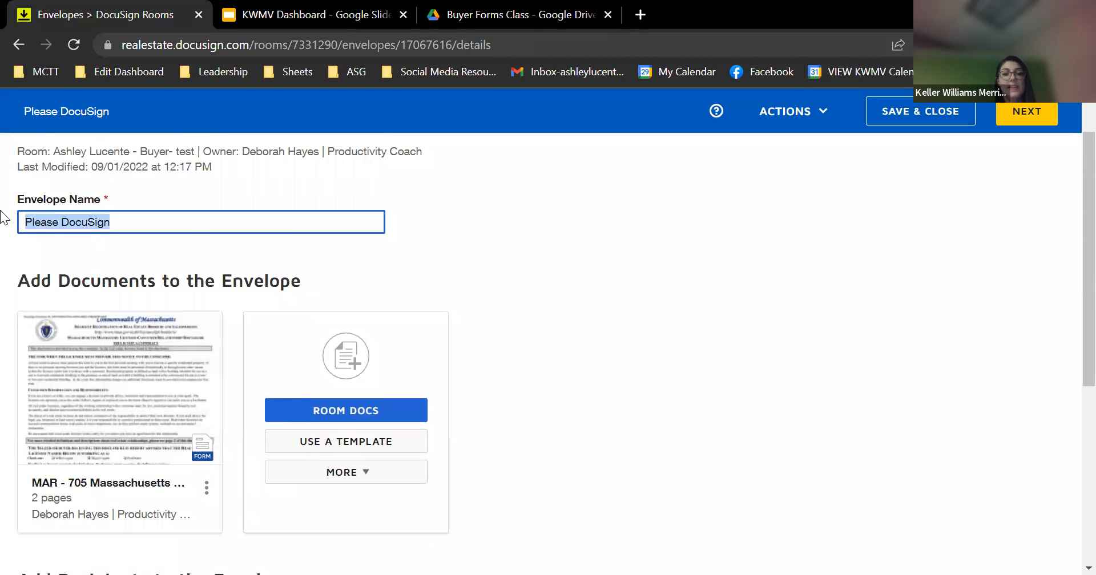
{"action": "type", "text": "Agency "}
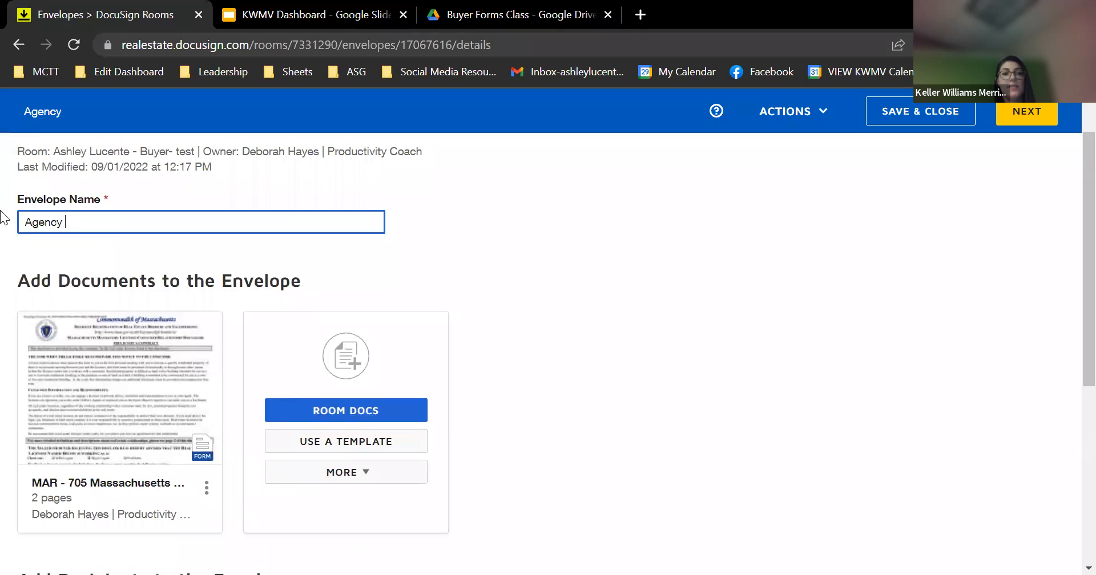
{"action": "type", "text": "Dislcos"}
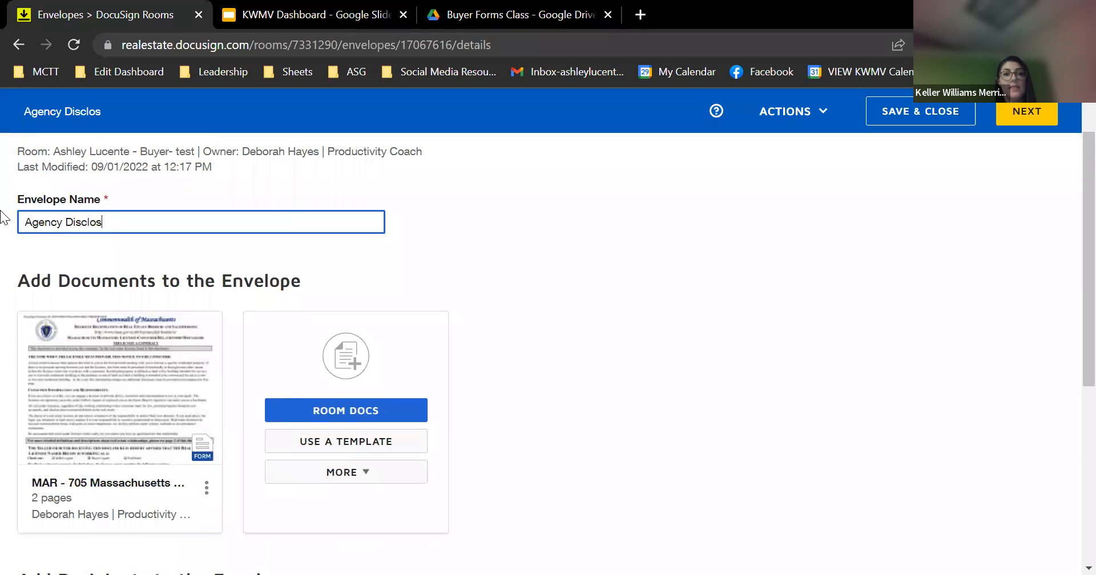
{"action": "type", "text": "ure for Ashley"}
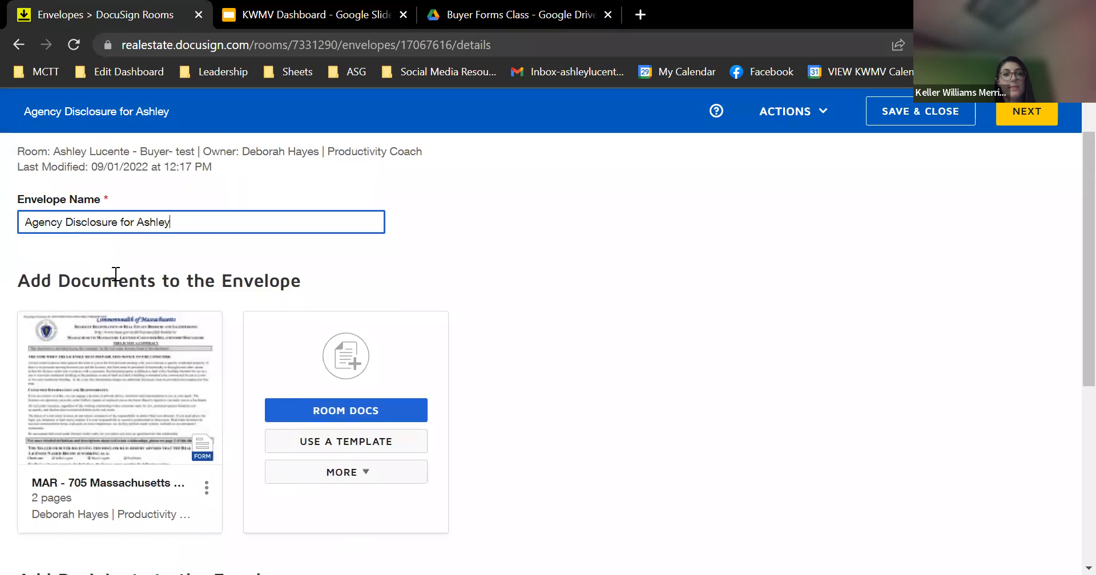
{"action": "scroll", "coordinate": [116, 274], "scroll_direction": "down", "scroll_amount": 5}
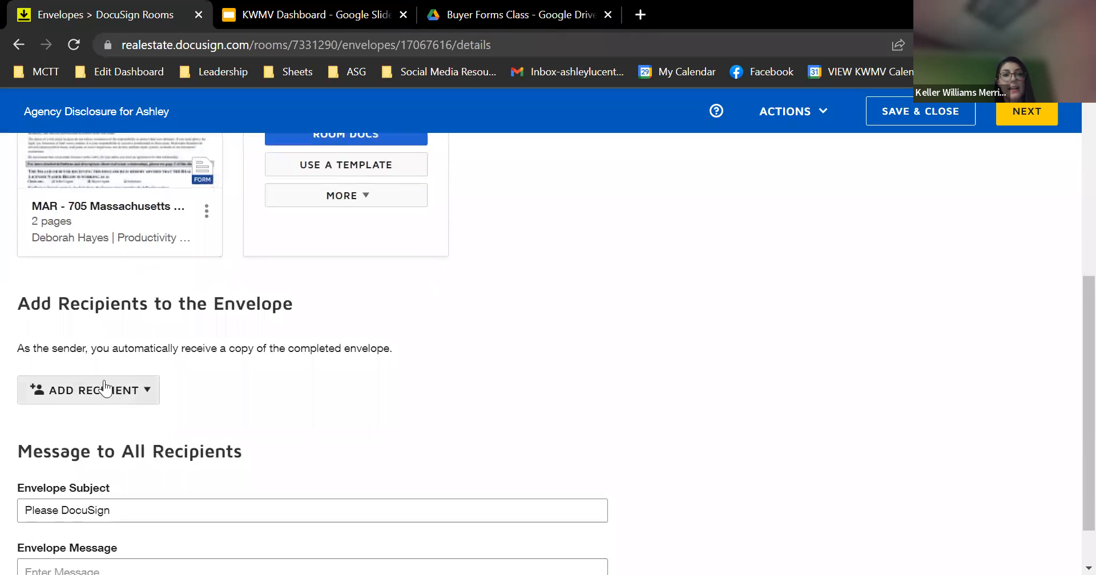
Add the Buyer Agent and Buyer One pre-tagged roles, assigning the agent to Buyer Agent
{"action": "left_click", "coordinate": [108, 395]}
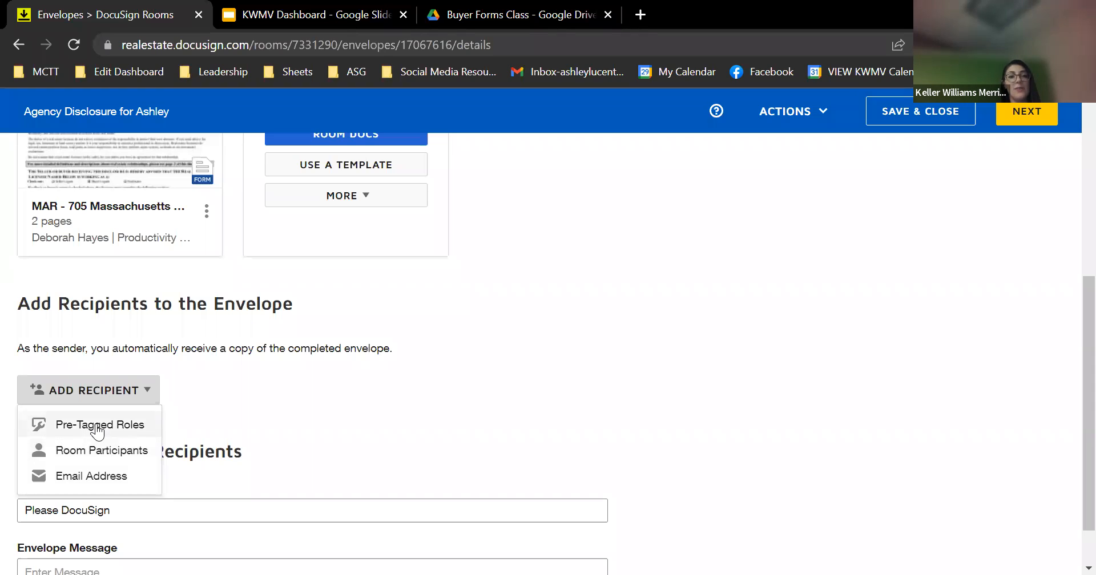
{"action": "left_click", "coordinate": [97, 426]}
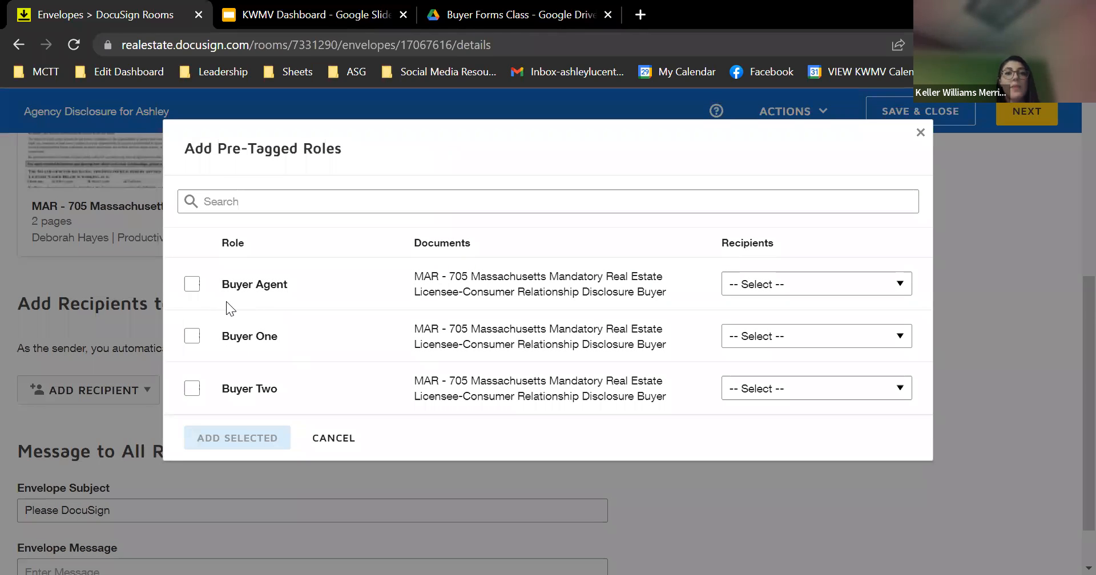
{"action": "left_click", "coordinate": [191, 285]}
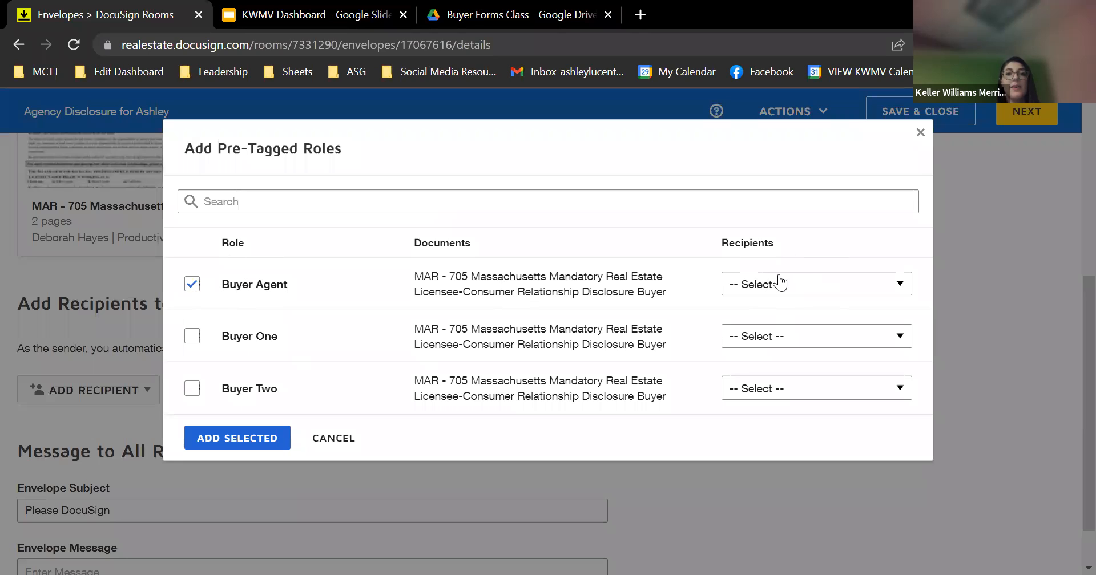
{"action": "left_click", "coordinate": [820, 283]}
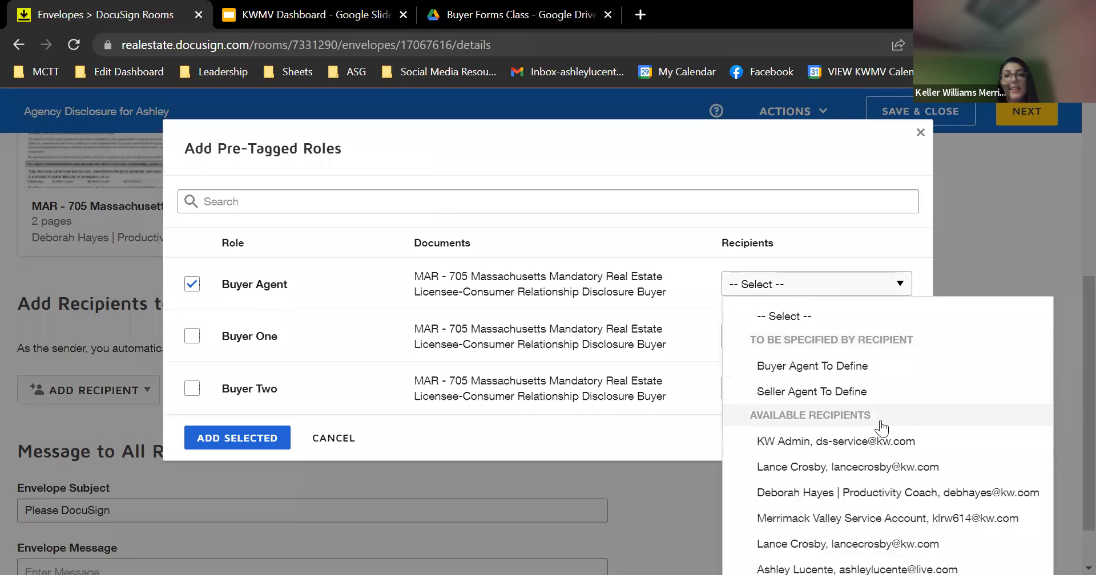
{"action": "left_click", "coordinate": [853, 492]}
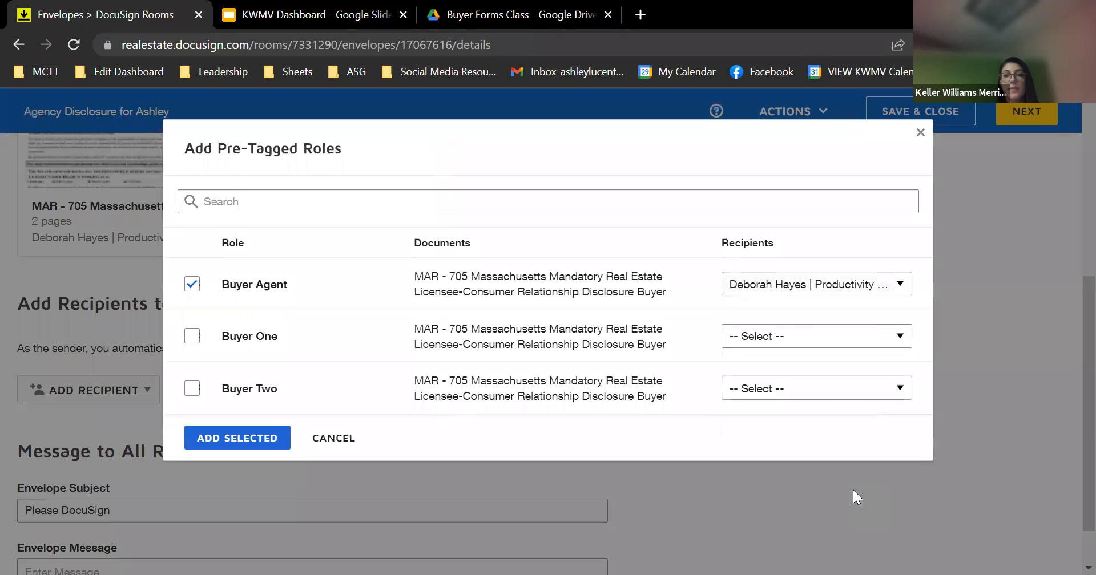
{"action": "left_click", "coordinate": [193, 338]}
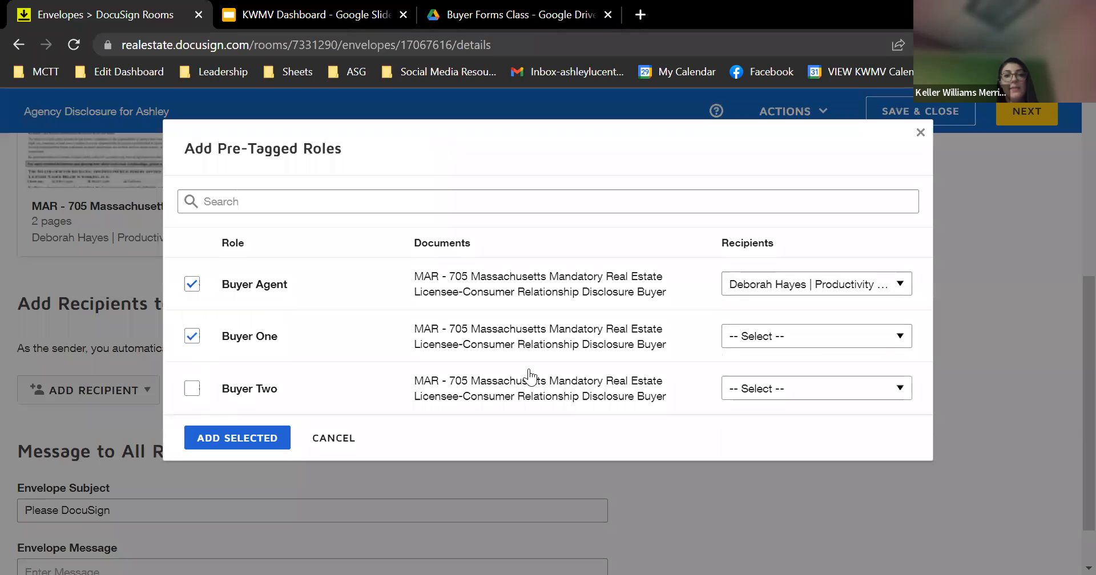
{"action": "left_click", "coordinate": [816, 336]}
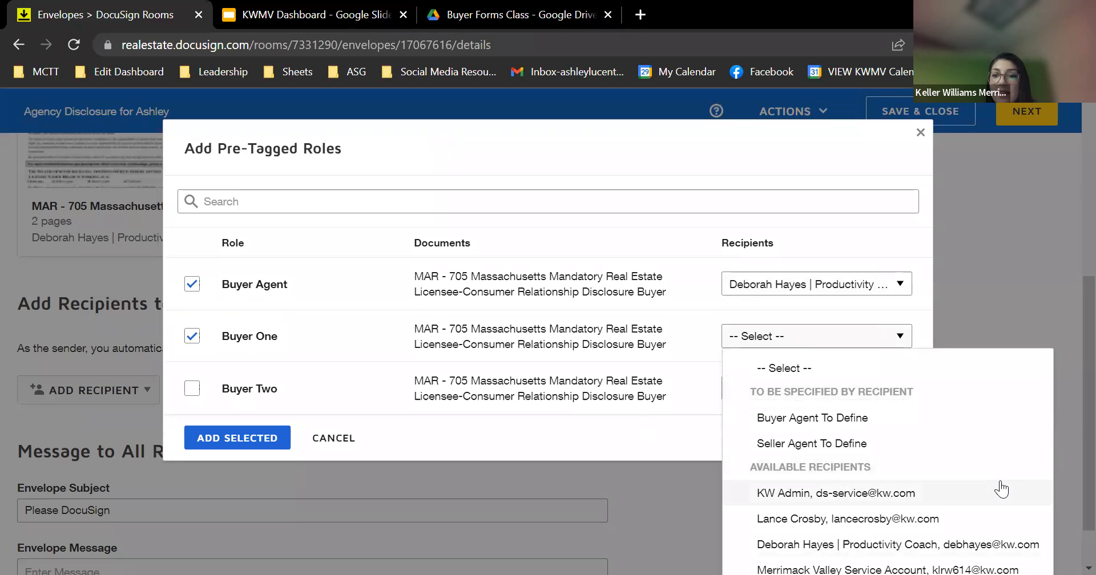
{"action": "left_click", "coordinate": [905, 334]}
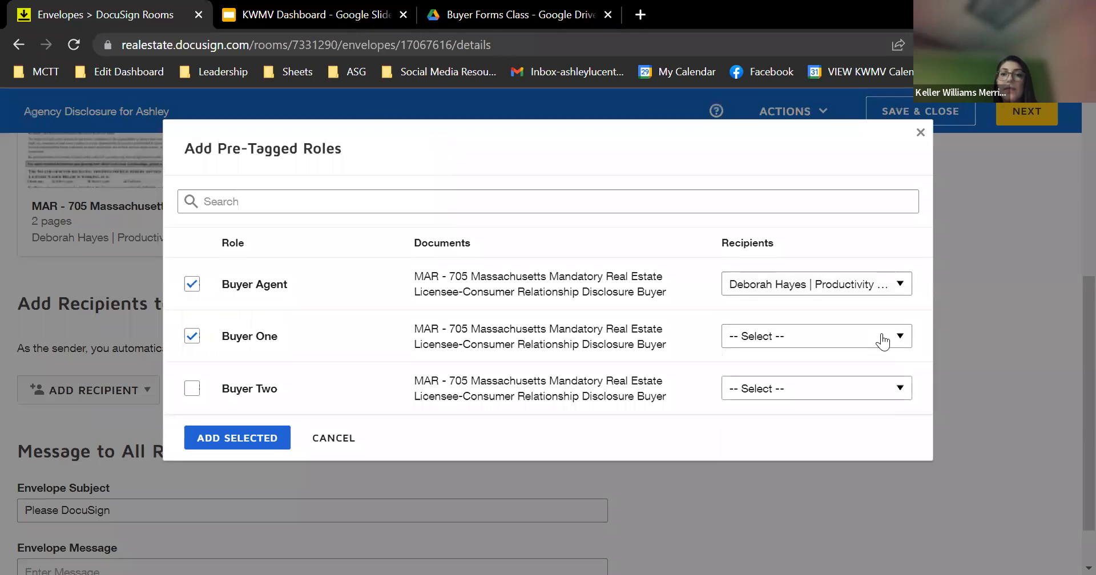
{"action": "left_click", "coordinate": [863, 338]}
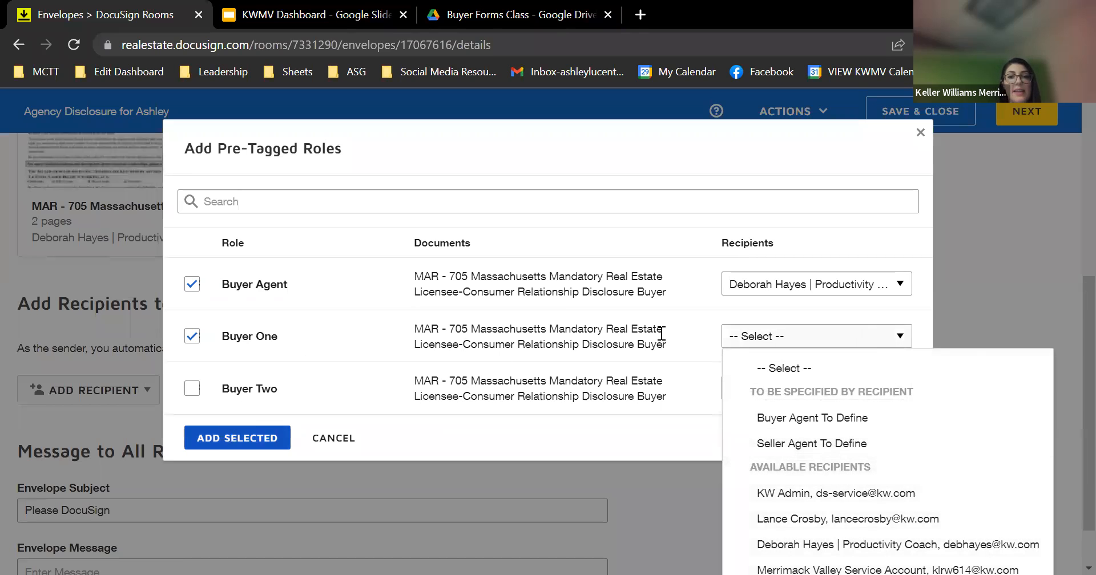
{"action": "left_click", "coordinate": [686, 332]}
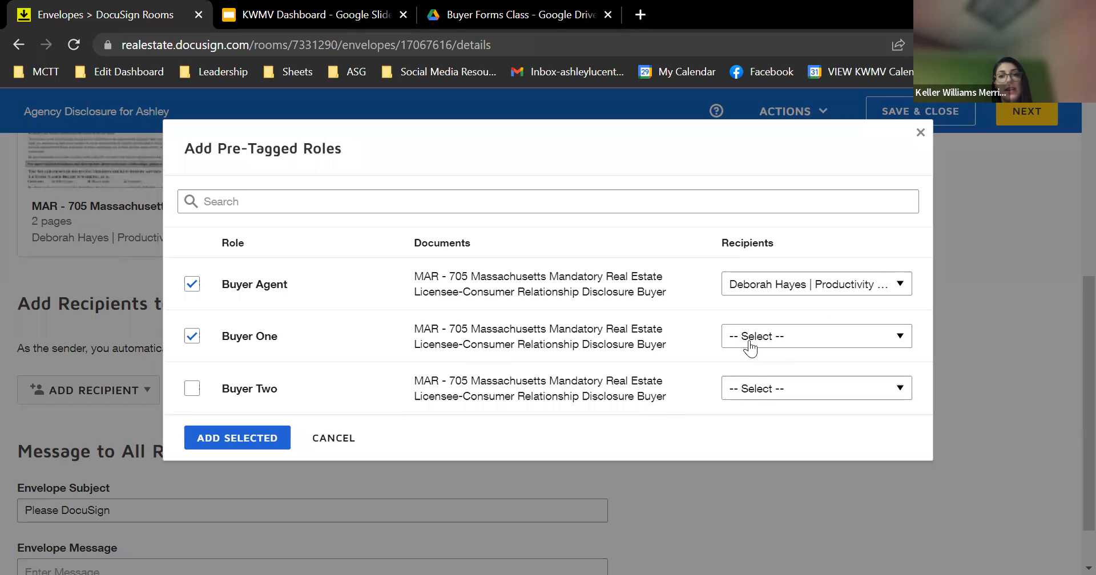
{"action": "left_click", "coordinate": [247, 442]}
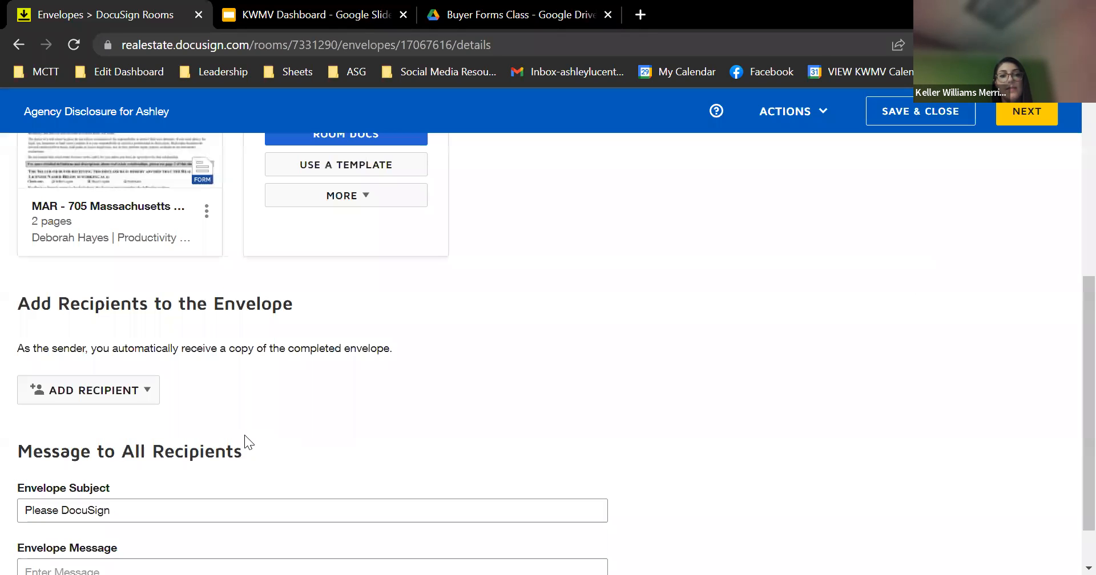
Fill in the buyer's full name and e-mail address for the Buyer One signer
{"action": "scroll", "coordinate": [244, 434], "scroll_direction": "down", "scroll_amount": 3}
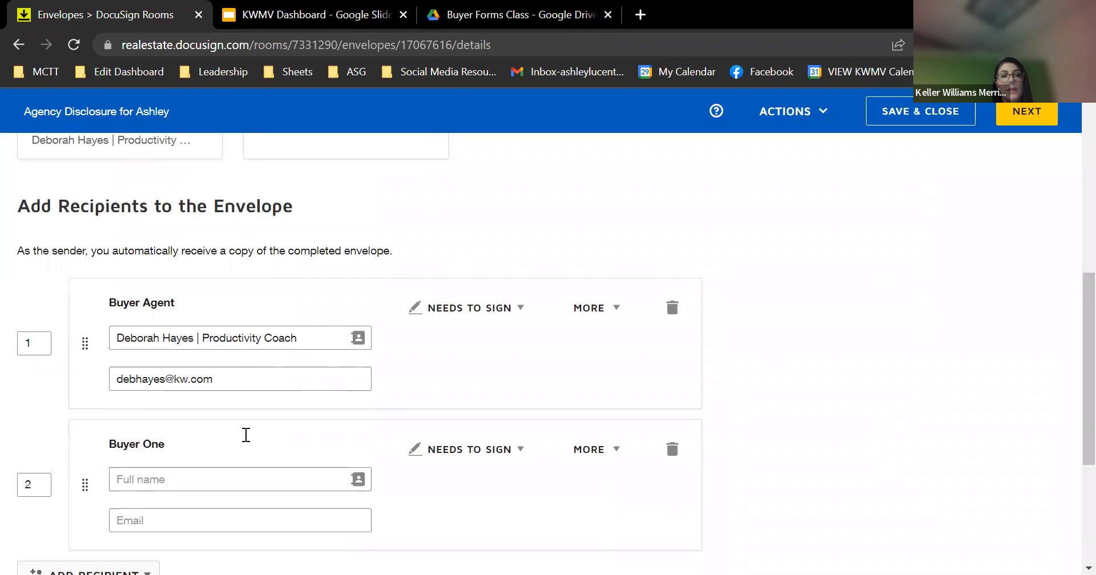
{"action": "left_click", "coordinate": [154, 417]}
{"action": "type", "text": "ASh"}
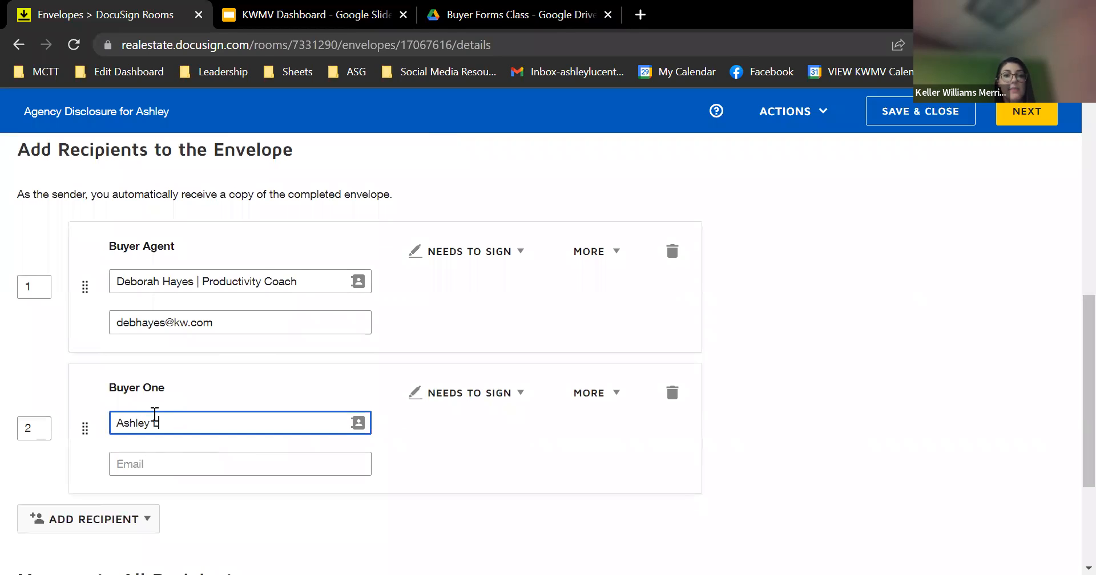
{"action": "left_click", "coordinate": [162, 458]}
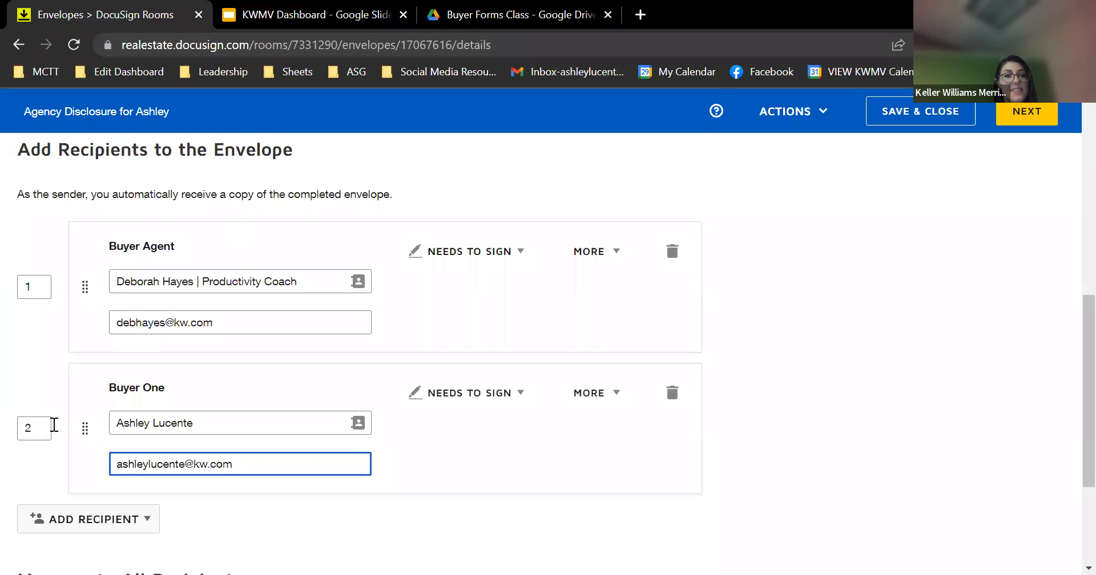
{"action": "left_click", "coordinate": [53, 364]}
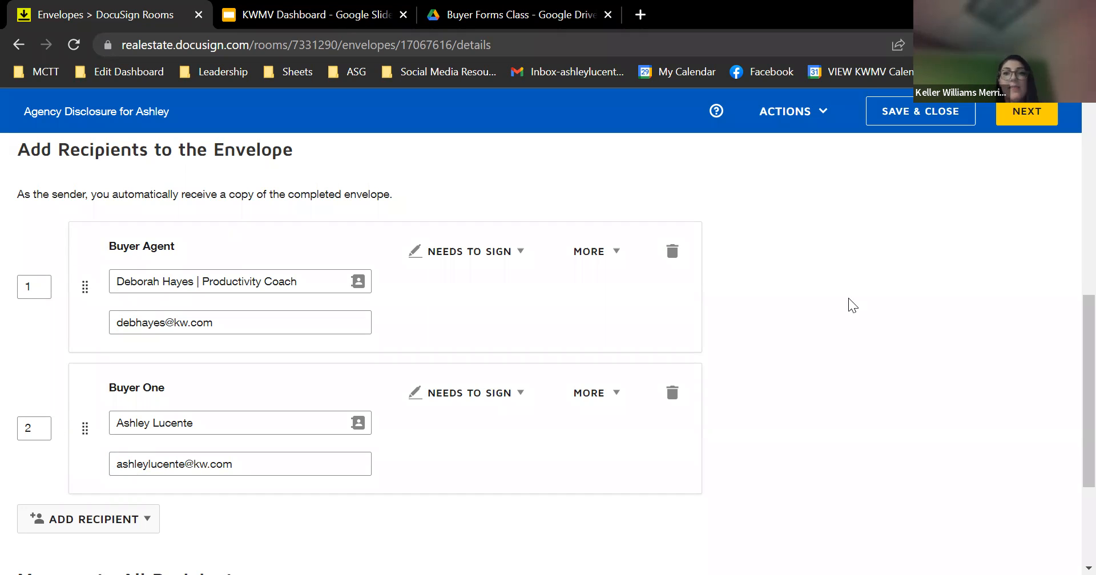
{"action": "scroll", "coordinate": [895, 317], "scroll_direction": "down", "scroll_amount": 4}
{"action": "scroll", "coordinate": [894, 317], "scroll_direction": "up", "scroll_amount": 4}
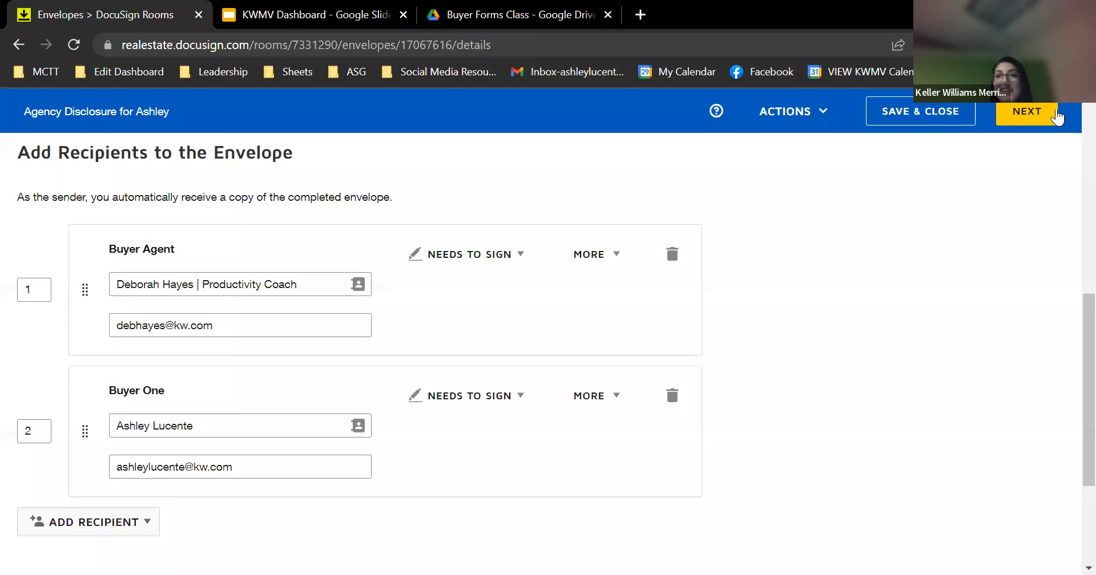
Place the agent's signature on the licensee line and the buyer's on the consumer line
{"action": "left_click", "coordinate": [1025, 115]}
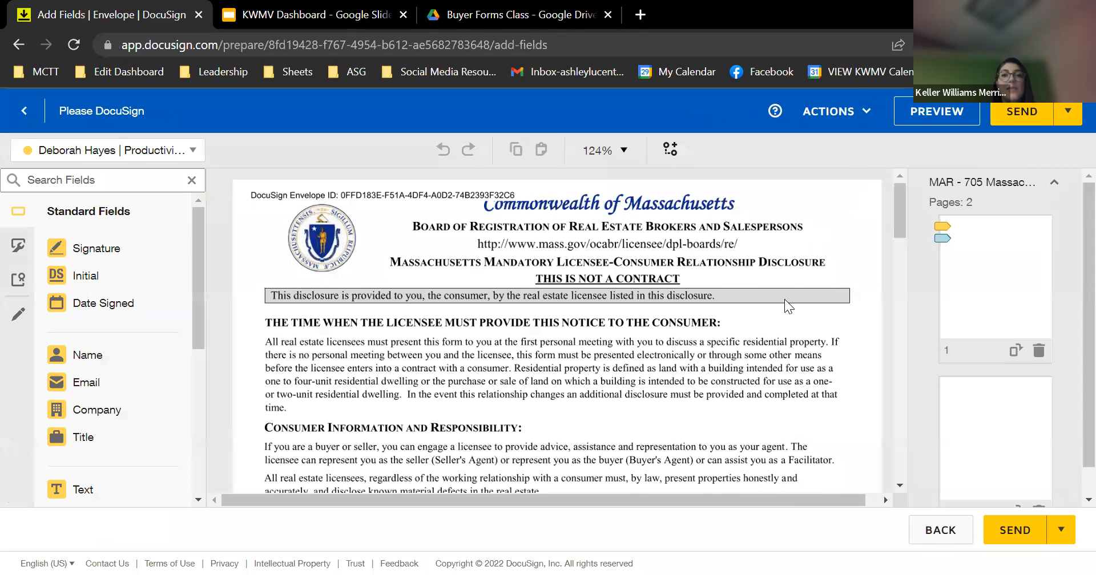
{"action": "scroll", "coordinate": [785, 301], "scroll_direction": "down", "scroll_amount": 10}
{"action": "scroll", "coordinate": [784, 299], "scroll_direction": "down", "scroll_amount": 1}
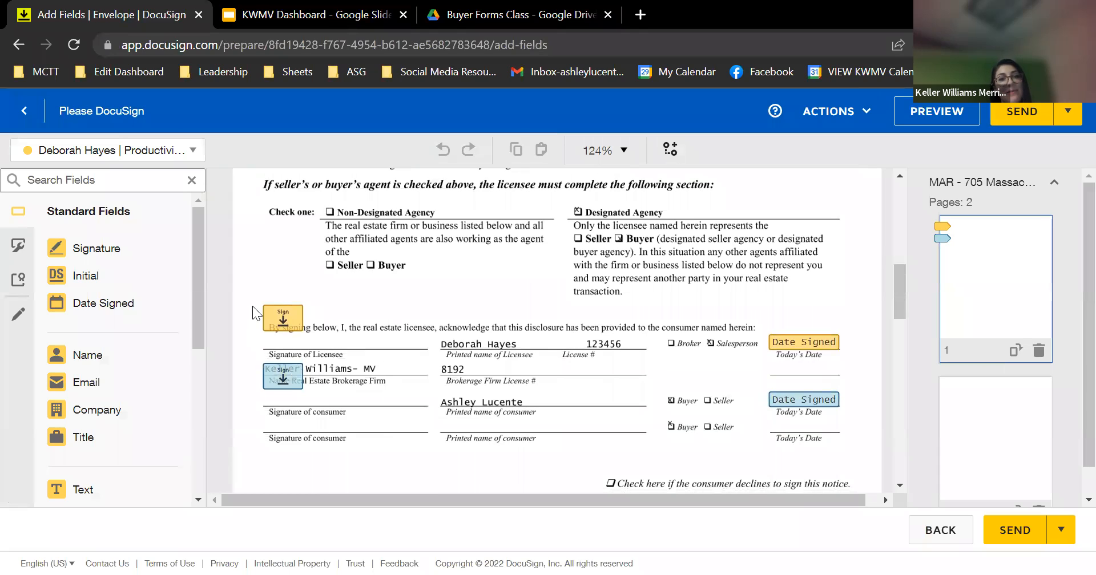
{"action": "left_click", "coordinate": [272, 326]}
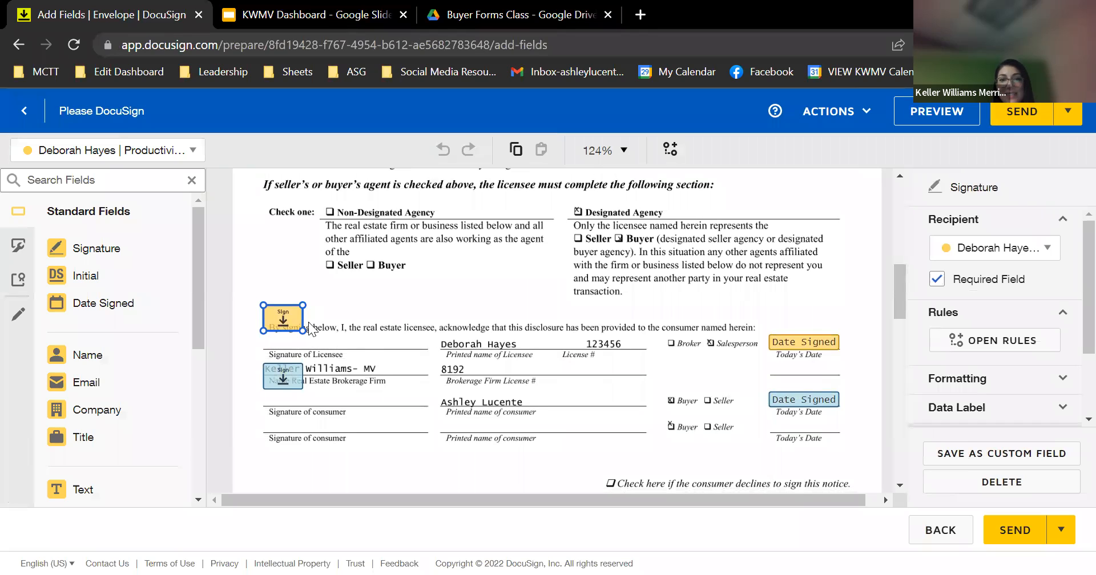
{"action": "left_click_drag", "start_coordinate": [285, 321], "coordinate": [278, 343]}
{"action": "left_click_drag", "start_coordinate": [294, 378], "coordinate": [293, 391]}
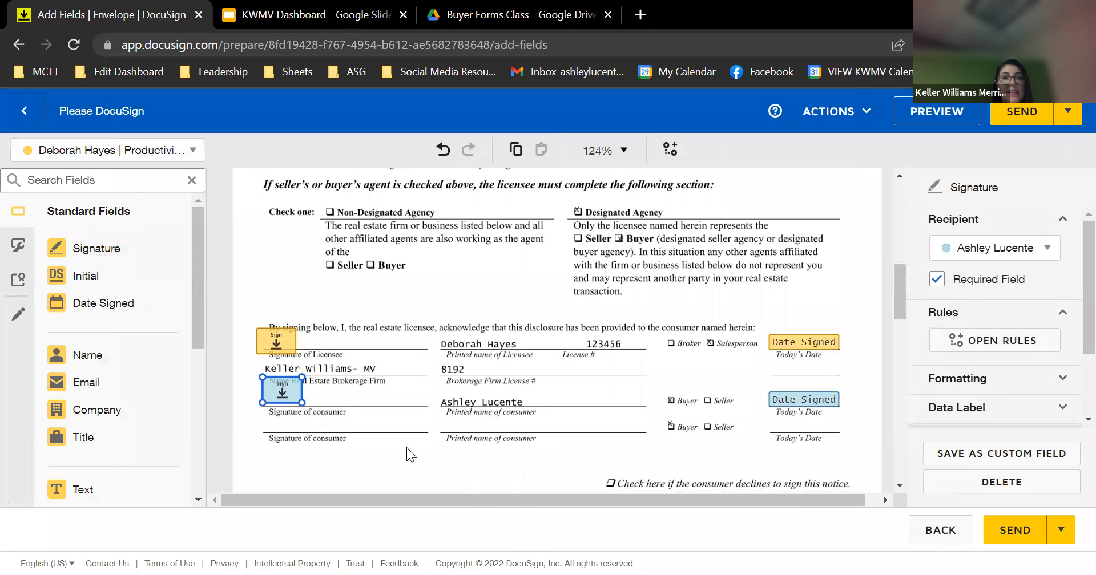
{"action": "scroll", "coordinate": [420, 456], "scroll_direction": "down", "scroll_amount": 2}
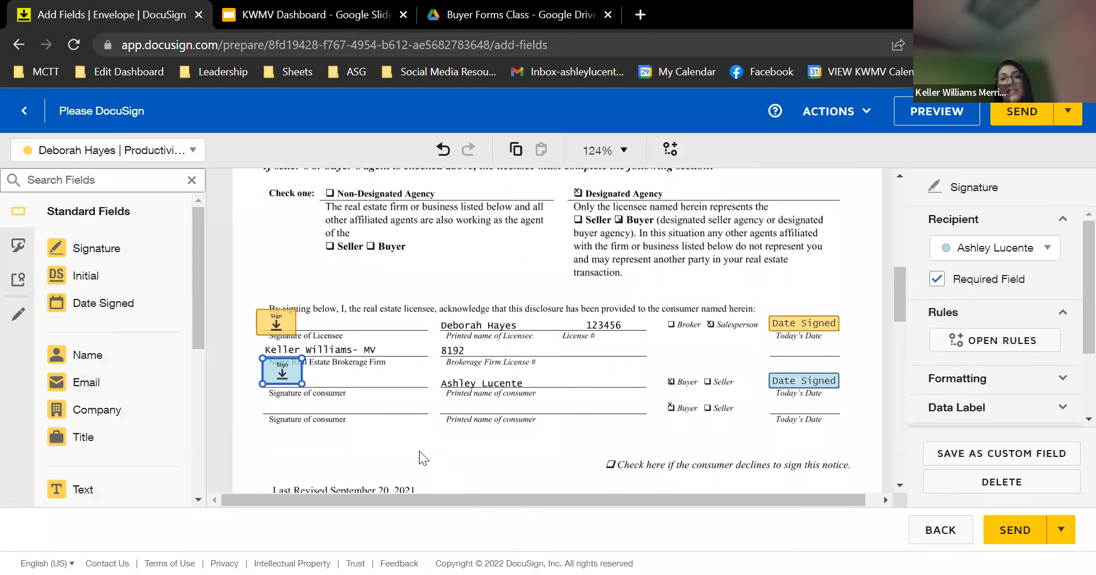
{"action": "scroll", "coordinate": [419, 456], "scroll_direction": "down", "scroll_amount": 6}
{"action": "scroll", "coordinate": [419, 457], "scroll_direction": "up", "scroll_amount": 5}
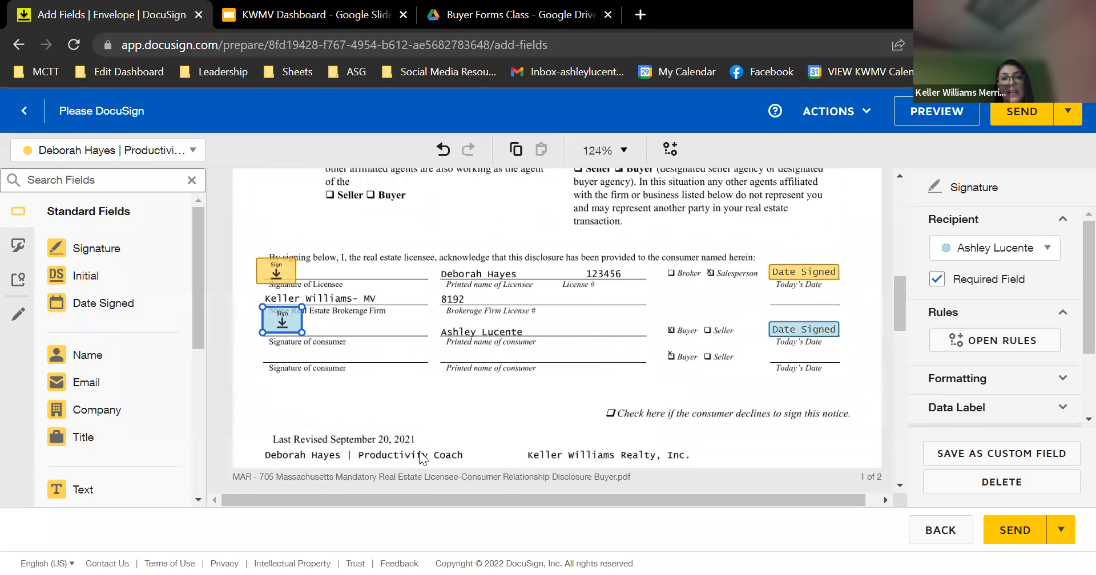
{"action": "scroll", "coordinate": [420, 452], "scroll_direction": "up", "scroll_amount": 4}
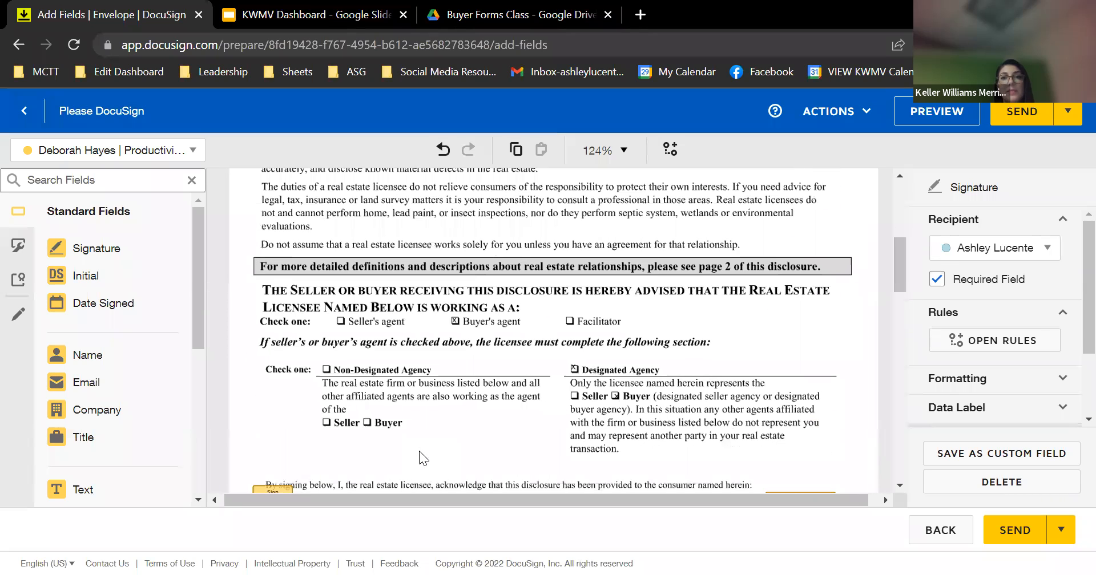
{"action": "scroll", "coordinate": [419, 457], "scroll_direction": "down", "scroll_amount": 2}
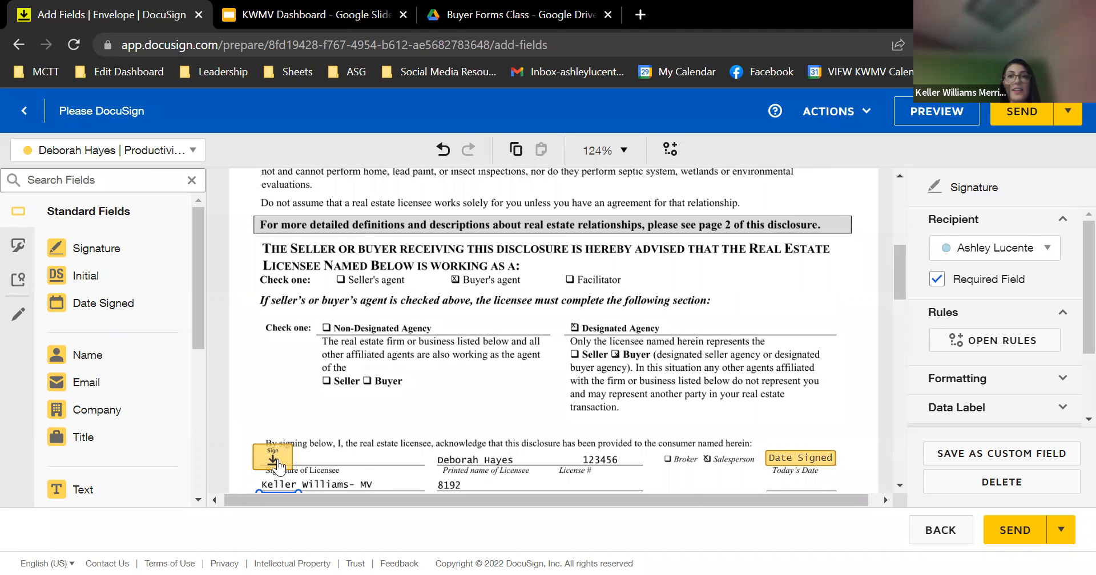
{"action": "scroll", "coordinate": [279, 434], "scroll_direction": "down", "scroll_amount": 2}
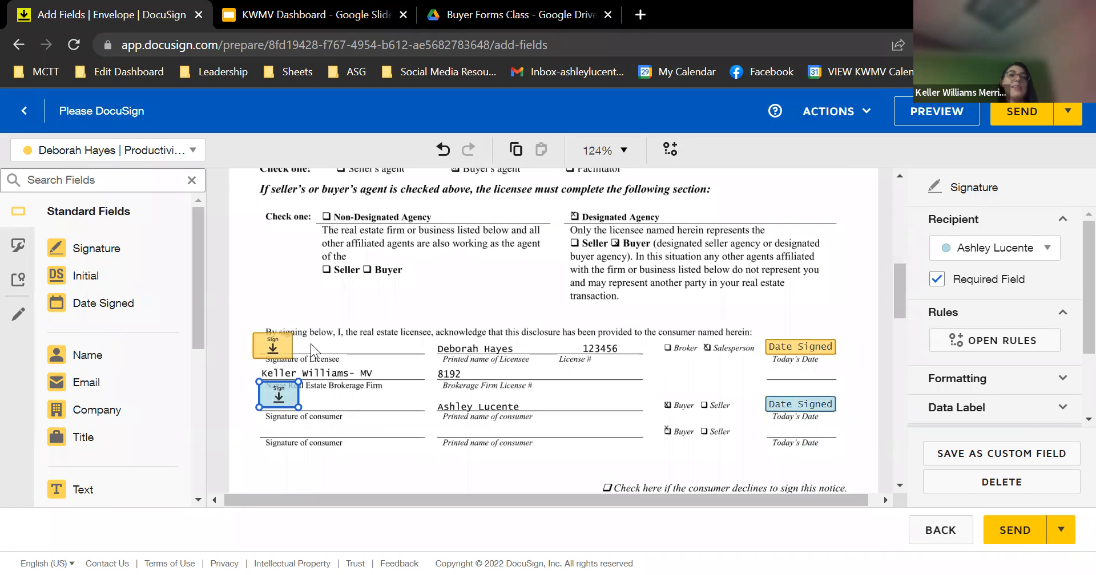
Review the envelope's recipient list and send the disclosure envelope to the signers
{"action": "left_click", "coordinate": [114, 150]}
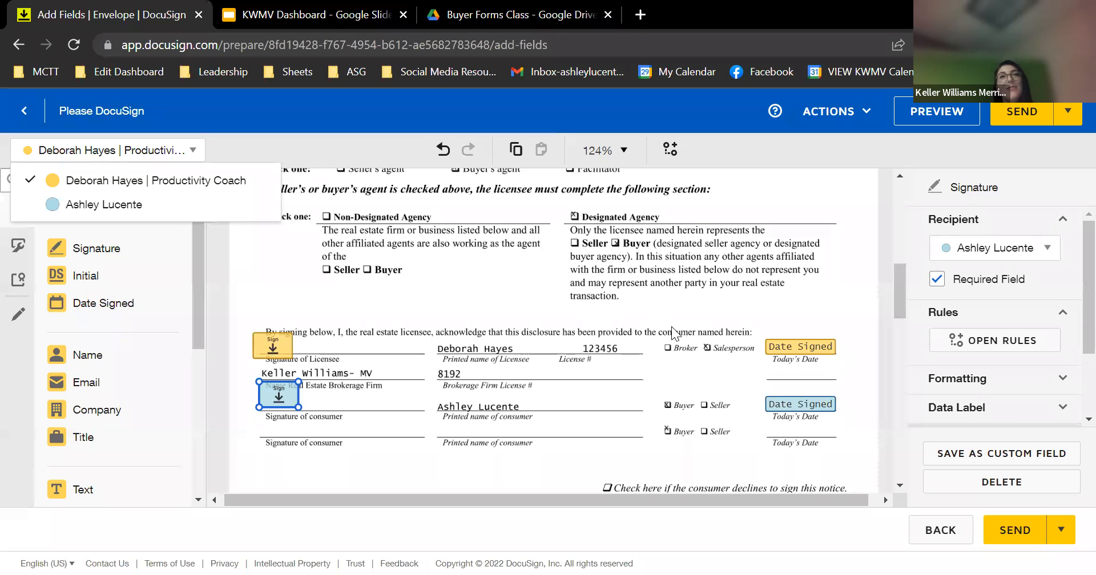
{"action": "left_click", "coordinate": [787, 302]}
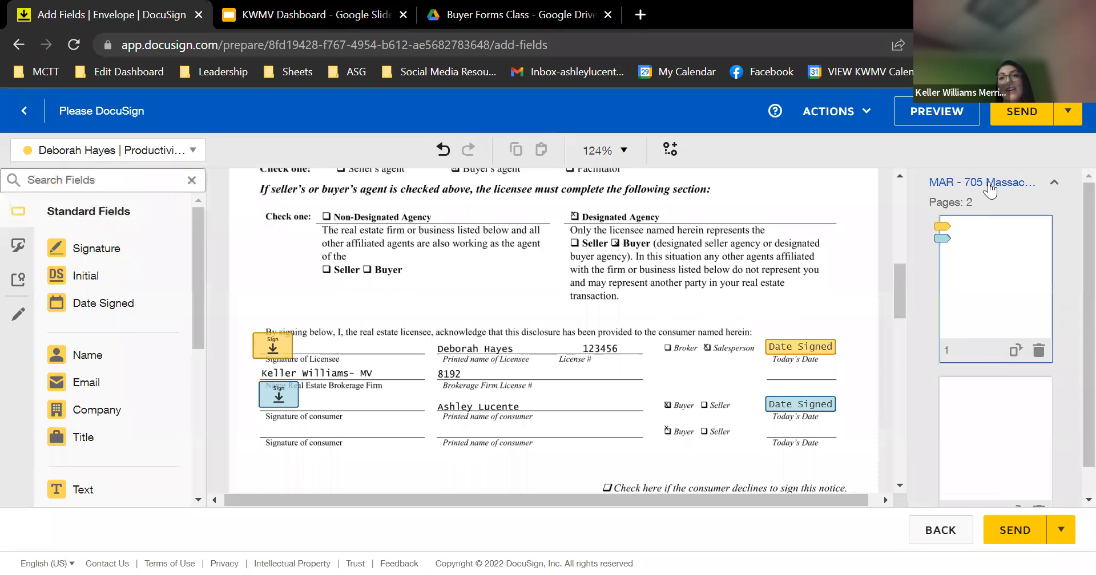
{"action": "left_click", "coordinate": [1018, 113]}
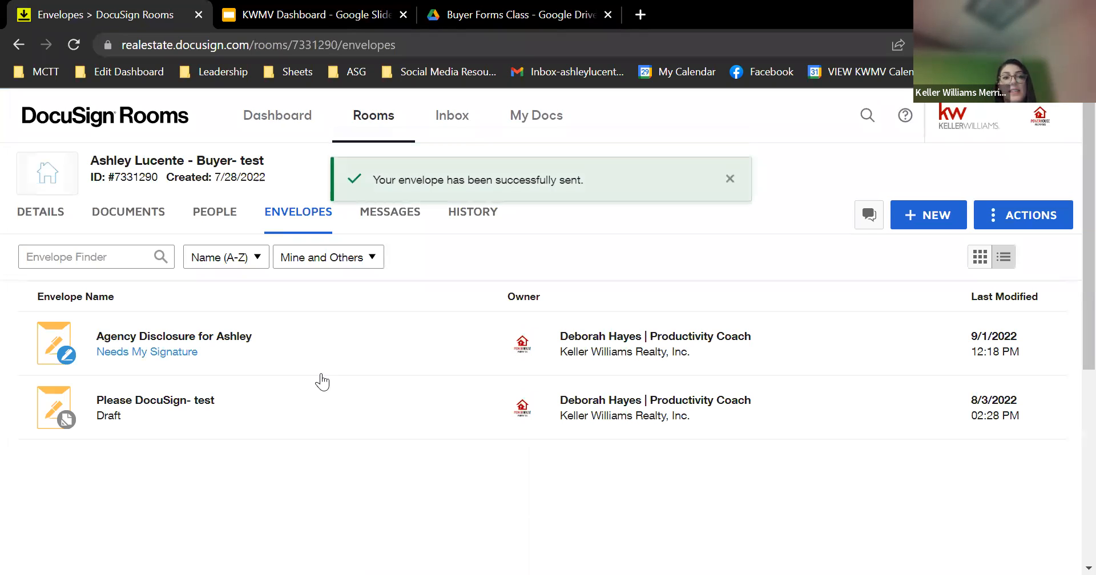
Sign the disclosure's licensee line as the agent and finish the signing
{"action": "left_click", "coordinate": [158, 342]}
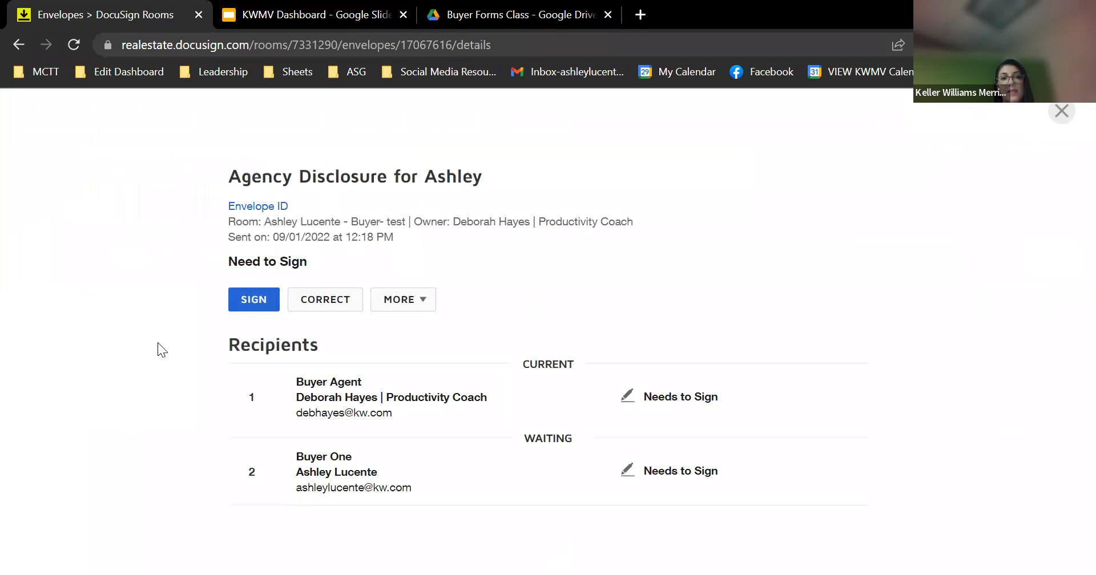
{"action": "left_click", "coordinate": [249, 299]}
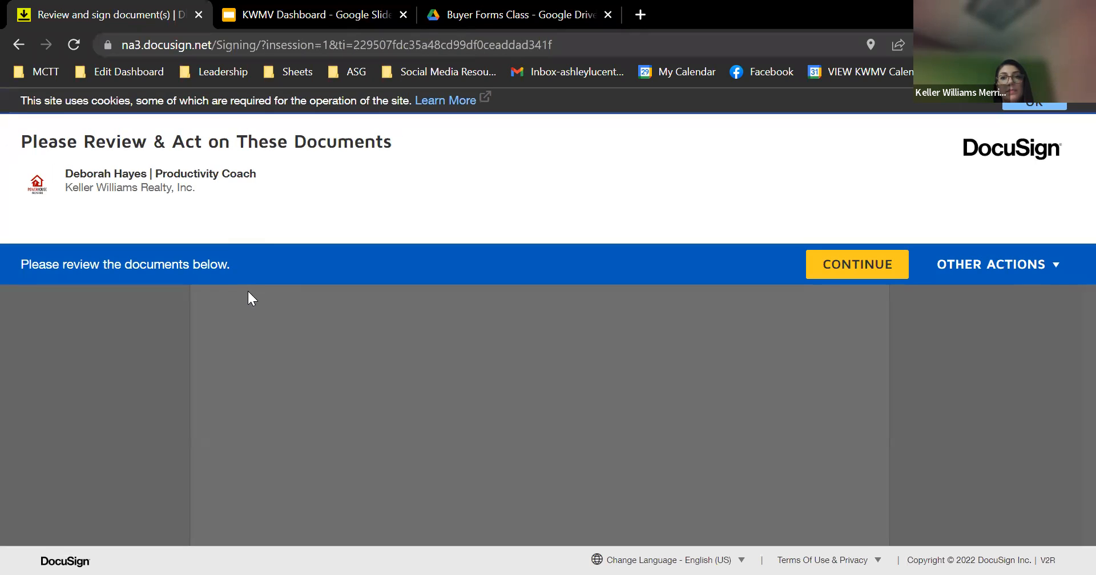
{"action": "left_click", "coordinate": [835, 277]}
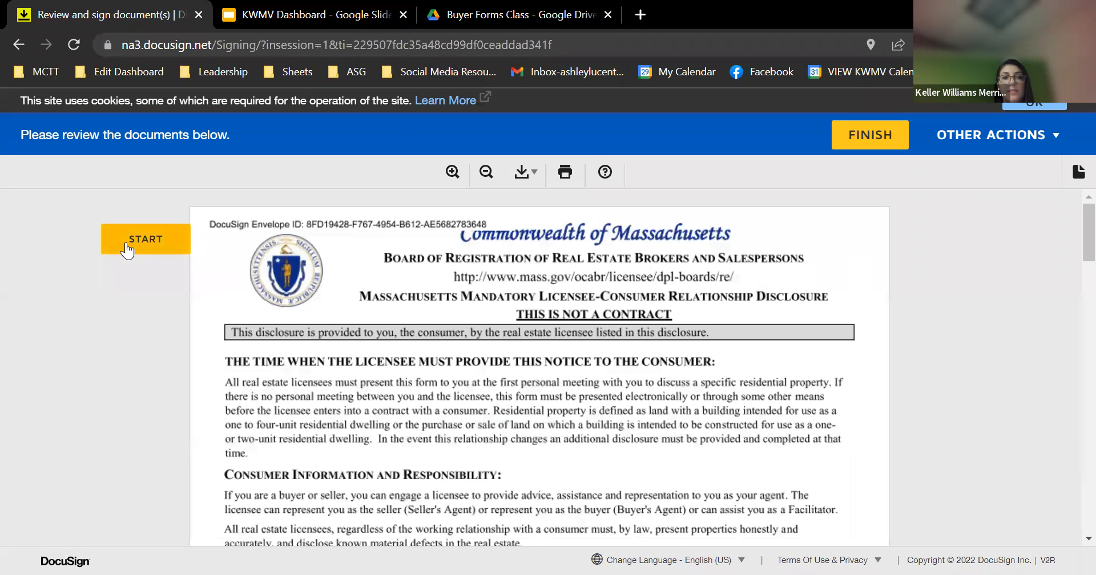
{"action": "left_click", "coordinate": [124, 237]}
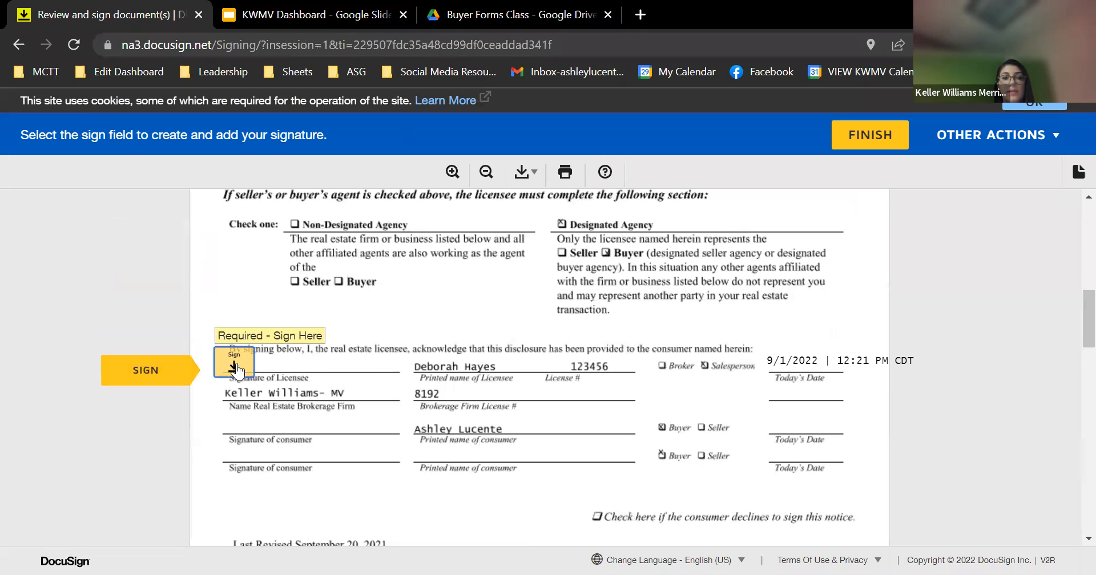
{"action": "left_click", "coordinate": [235, 370]}
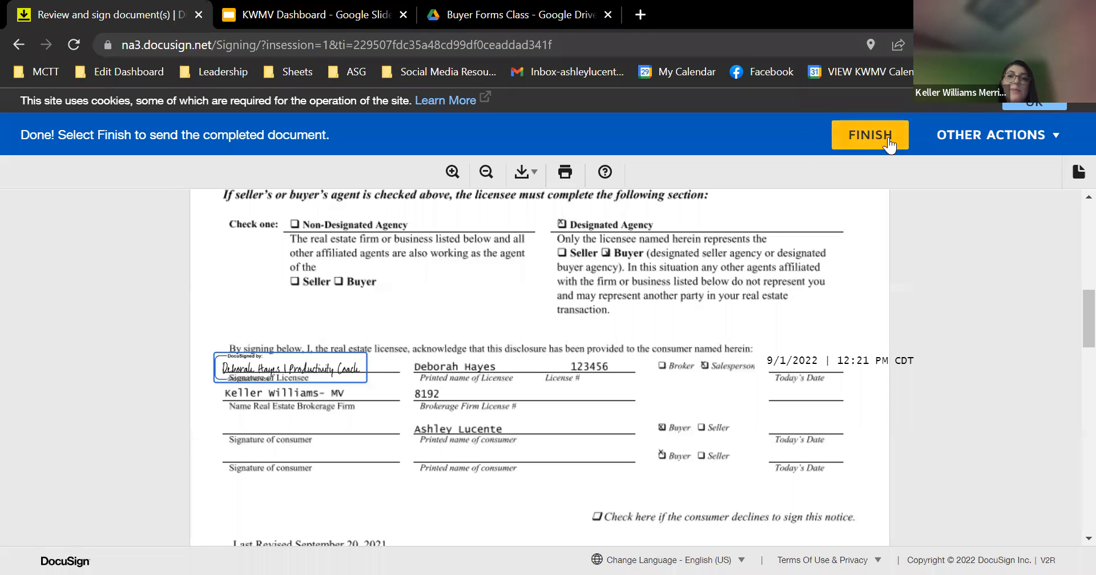
{"action": "left_click", "coordinate": [869, 137]}
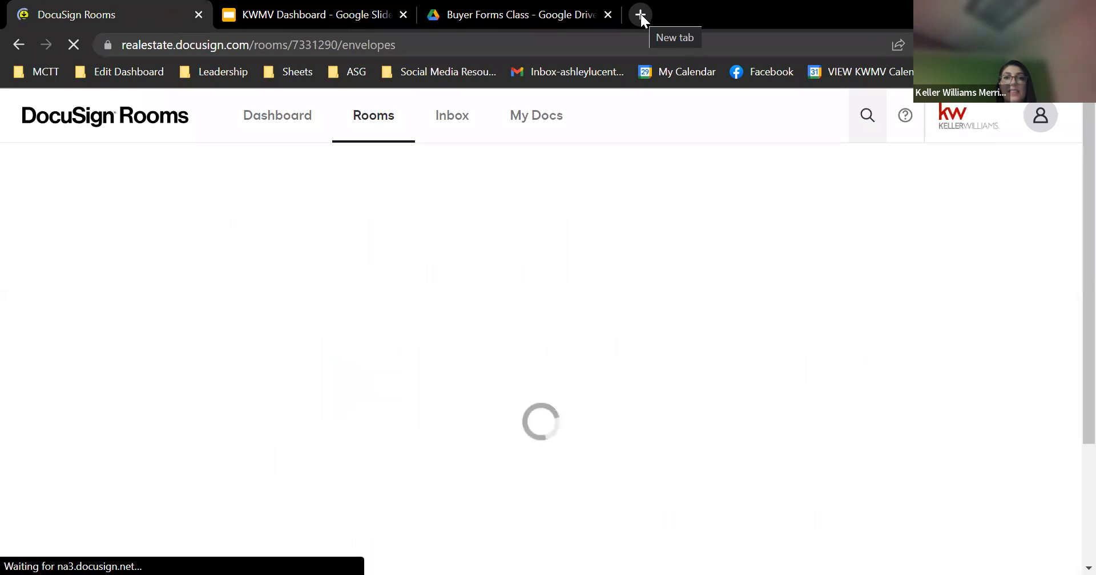
In a new tab, refresh Gmail, open the Please DocuSign email and launch Review Document
{"action": "left_click", "coordinate": [640, 13]}
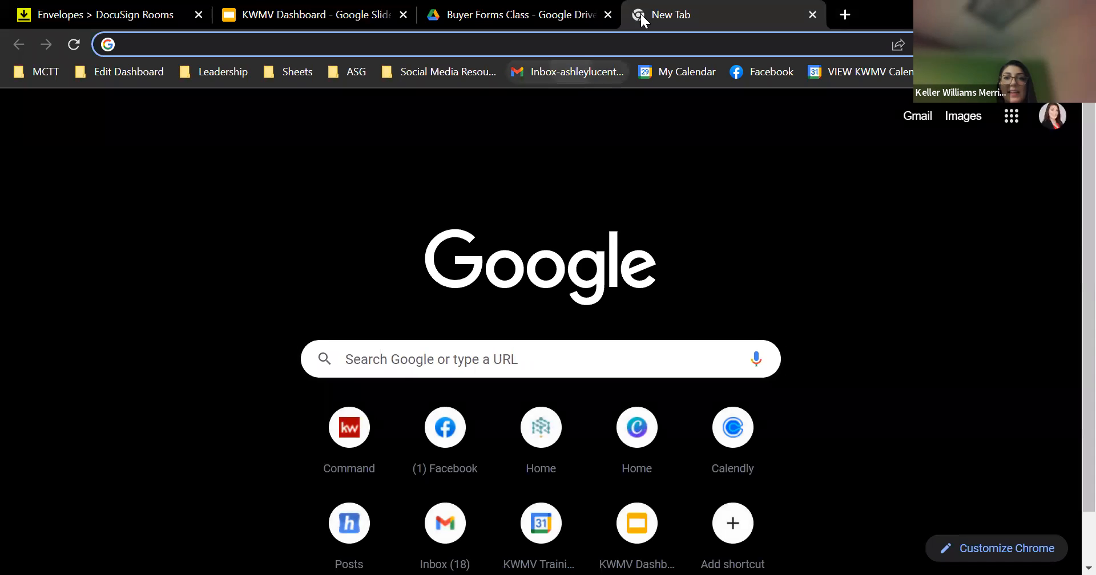
{"action": "left_click", "coordinate": [571, 72]}
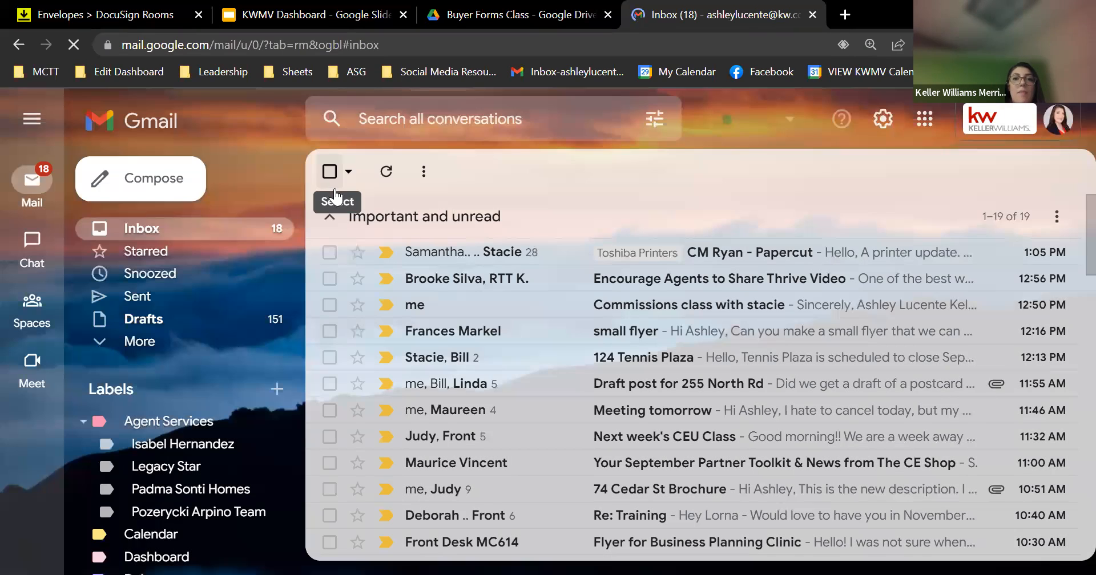
{"action": "left_click", "coordinate": [387, 173]}
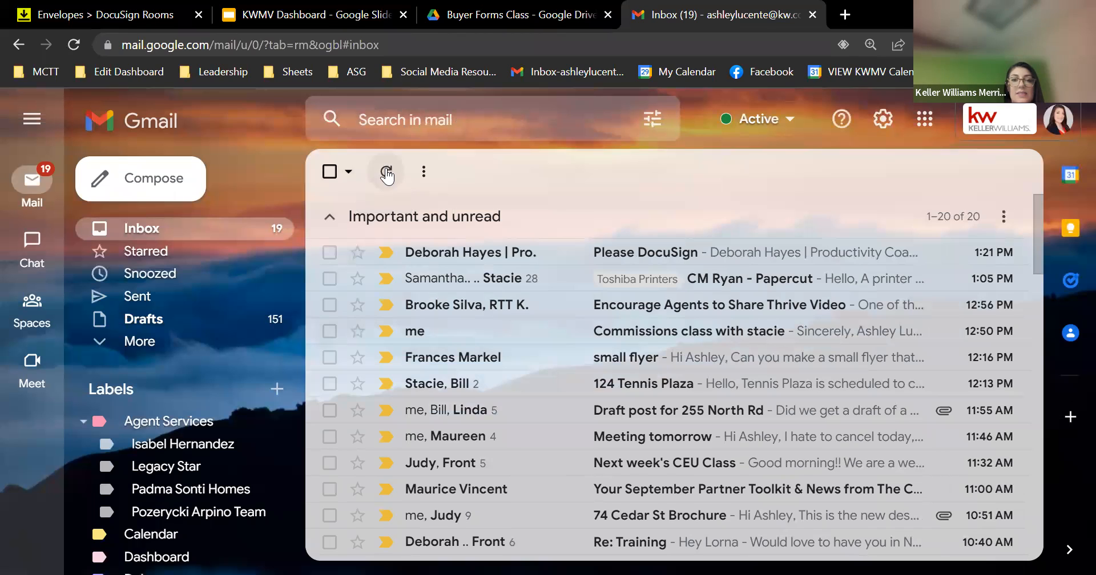
{"action": "left_click", "coordinate": [620, 251]}
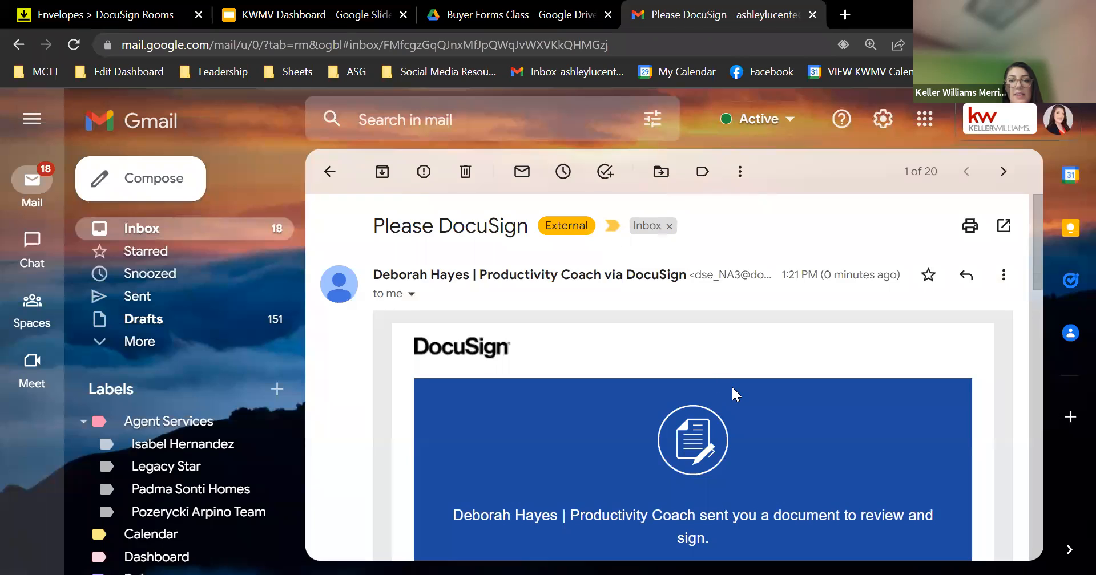
{"action": "scroll", "coordinate": [734, 394], "scroll_direction": "down", "scroll_amount": 3}
{"action": "left_click", "coordinate": [691, 464]}
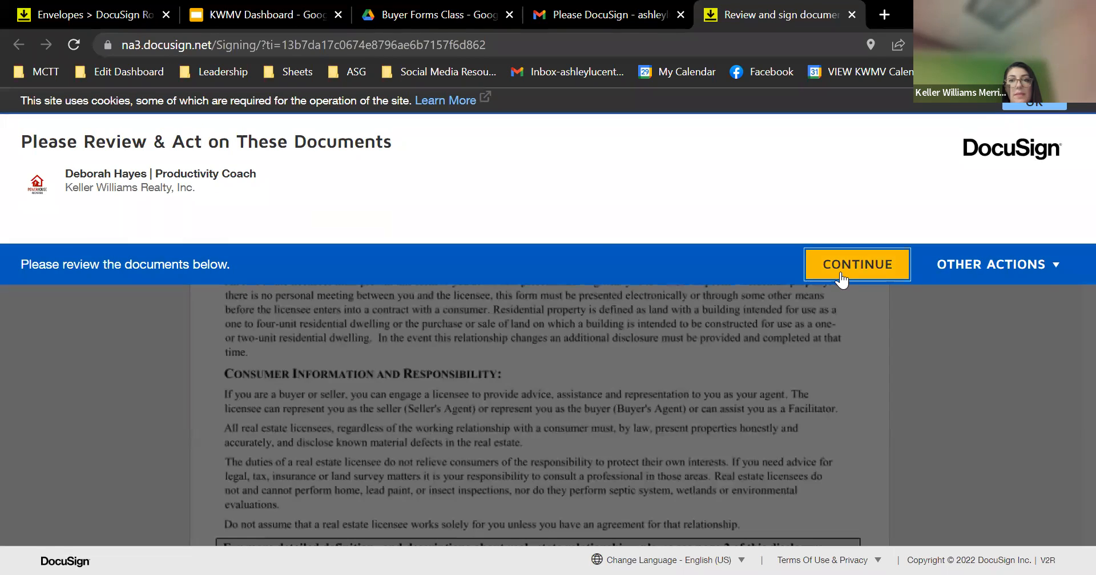
Sign the consumer line as the buyer, finish, decline the copy login, and return to Envelopes
{"action": "left_click", "coordinate": [837, 276]}
{"action": "left_click", "coordinate": [145, 240]}
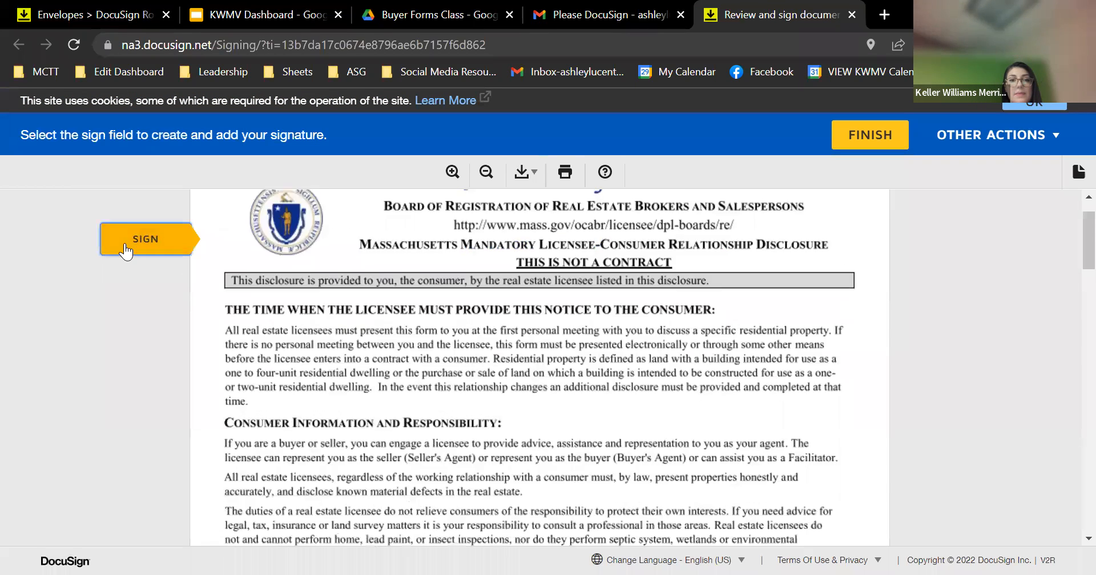
{"action": "left_click", "coordinate": [228, 377]}
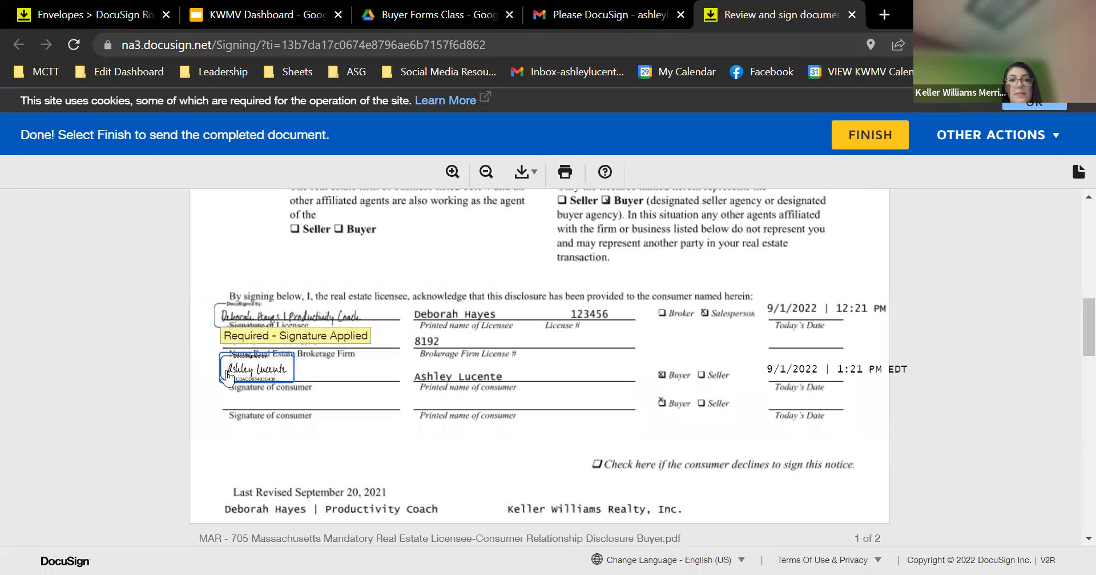
{"action": "left_click", "coordinate": [892, 140]}
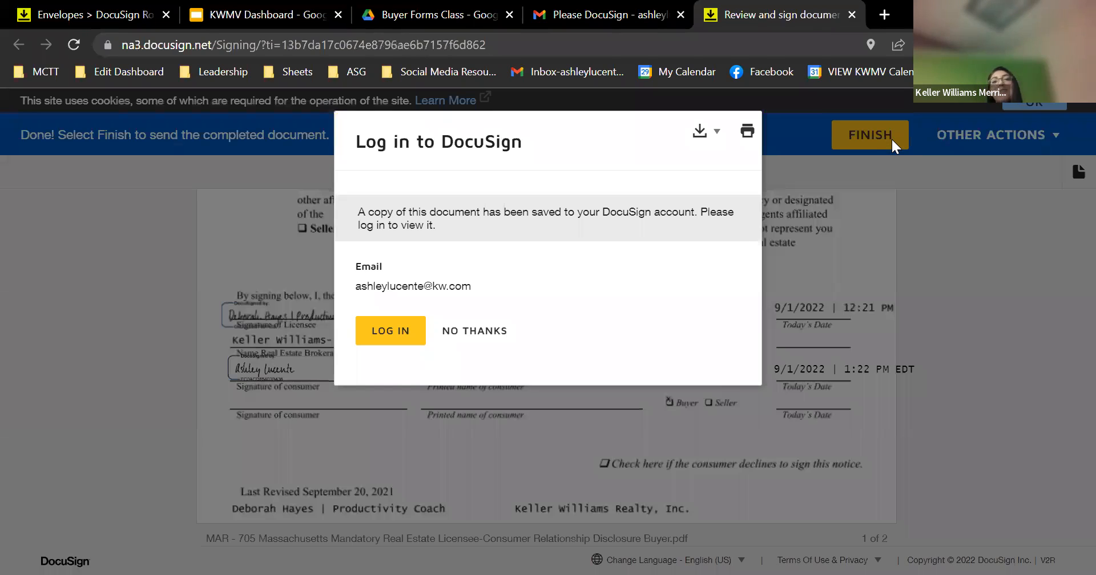
{"action": "left_click", "coordinate": [481, 331]}
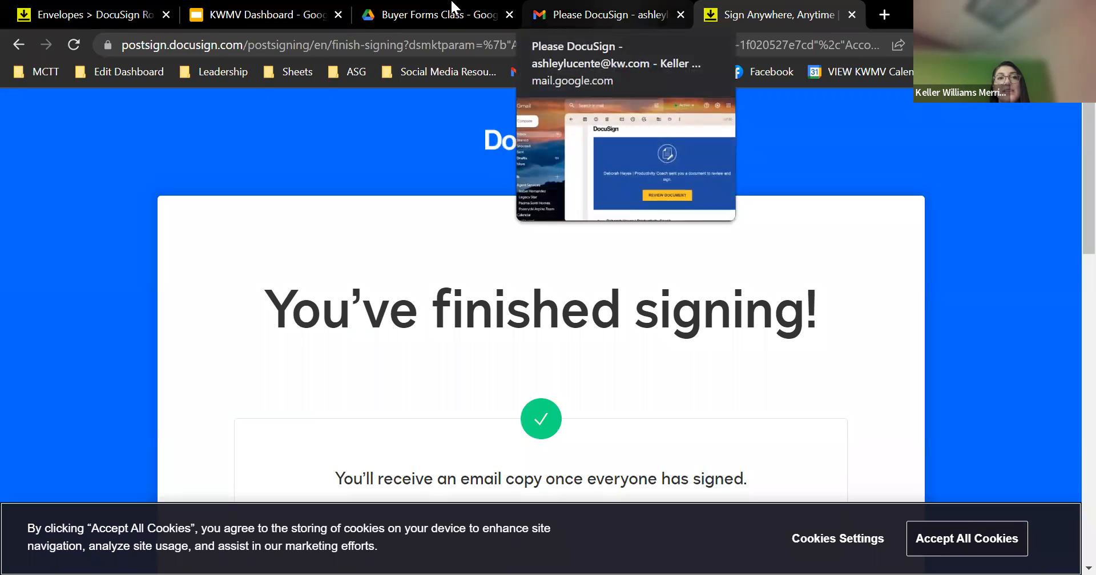
{"action": "left_click", "coordinate": [111, 14]}
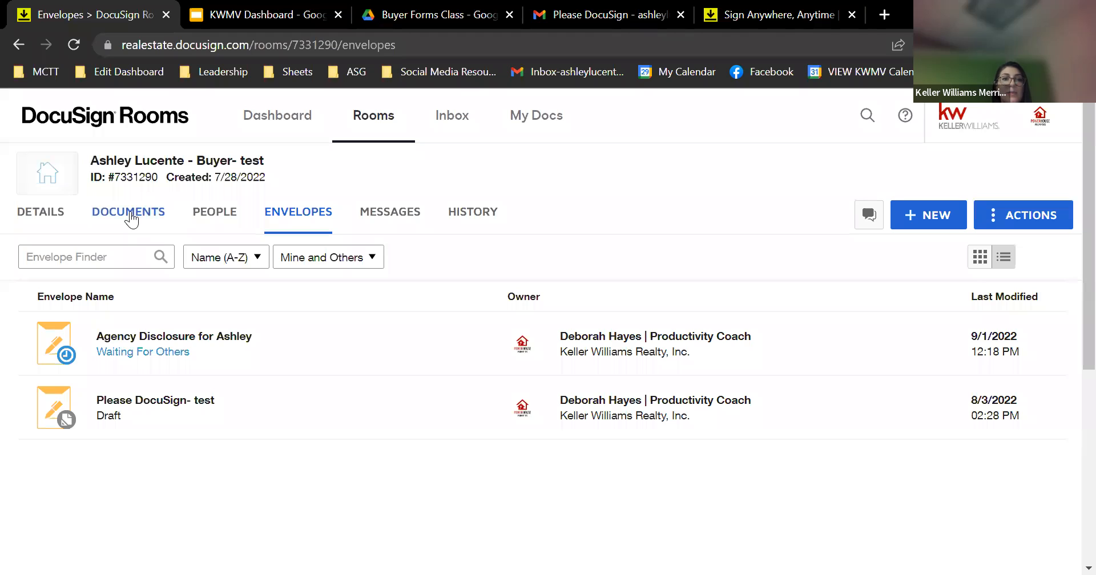
Open the room's Documents tab and reload it to show MAR - 501 and MAR - 705
{"action": "left_click", "coordinate": [131, 217]}
{"action": "left_click", "coordinate": [75, 44]}
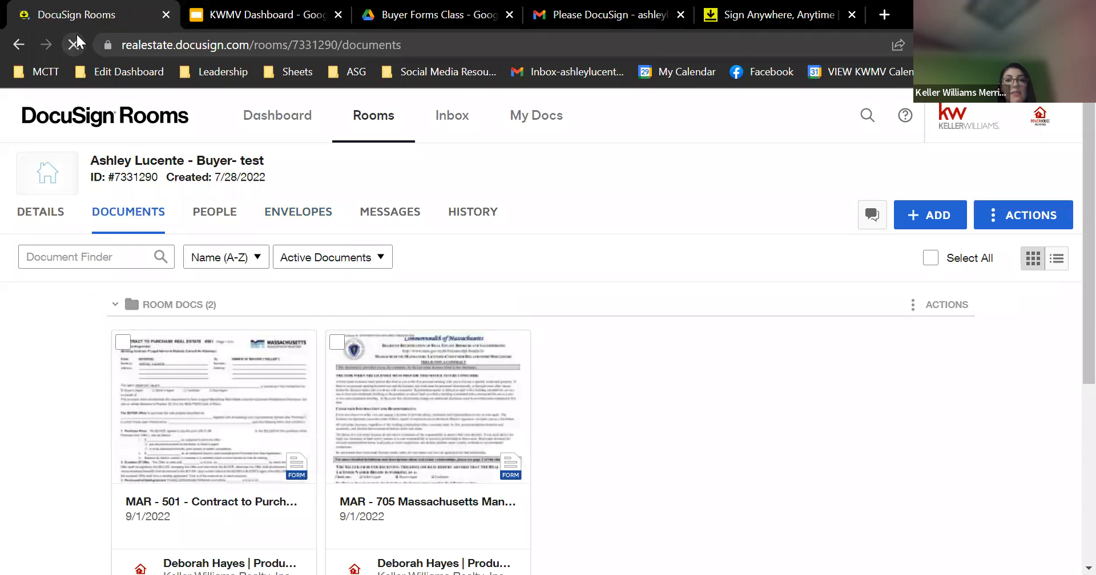